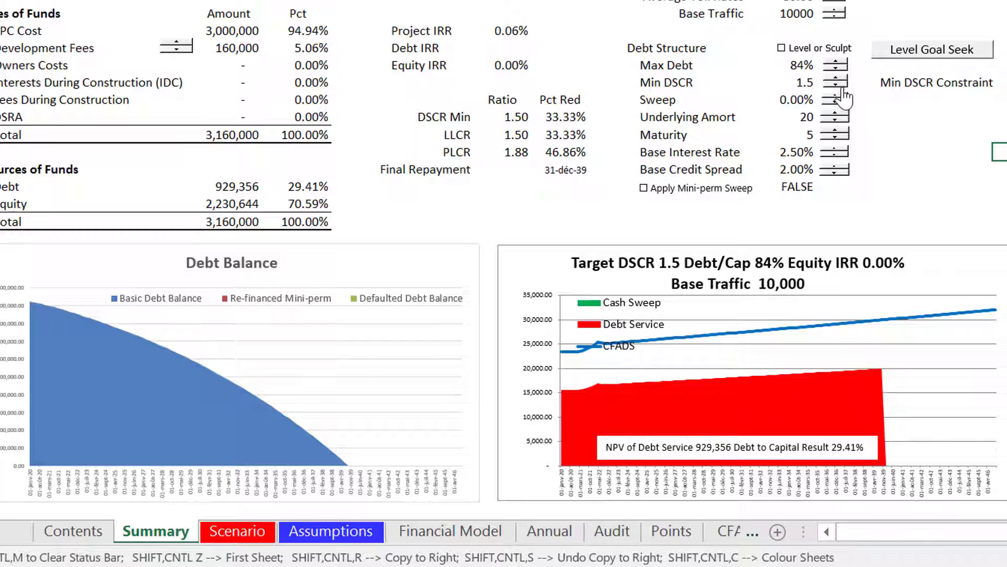
# - Lower the minimum DSCR in the debt structure to 1.2
pyautogui.click(843, 88)
pyautogui.click(842, 88)
pyautogui.click(842, 88)
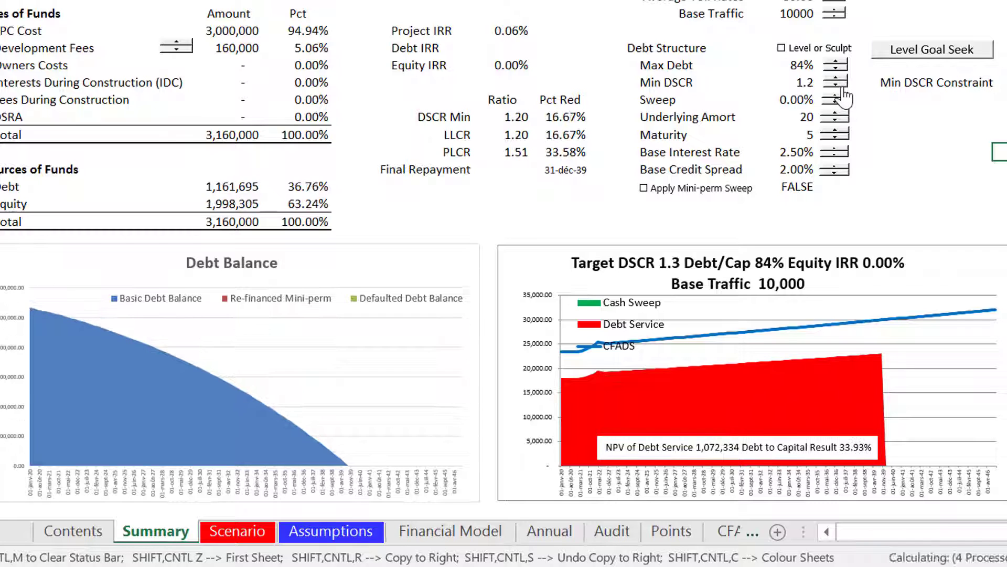
pyautogui.click(842, 88)
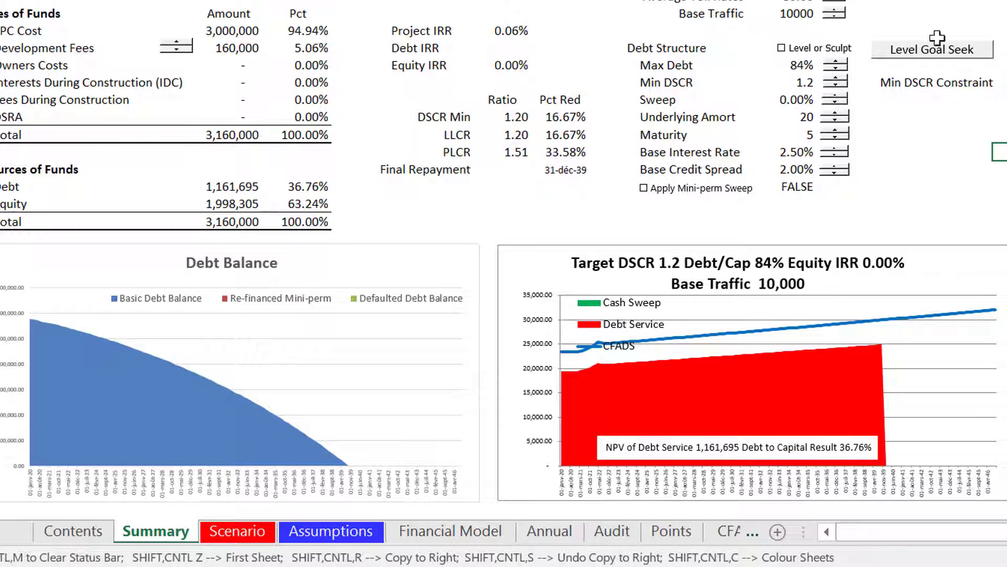
pyautogui.click(927, 157)
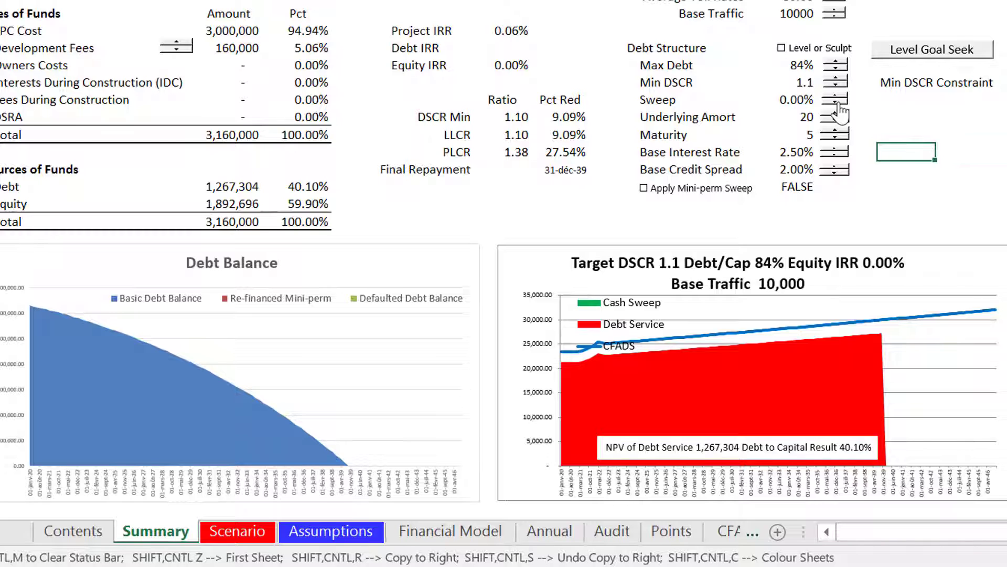
pyautogui.click(835, 78)
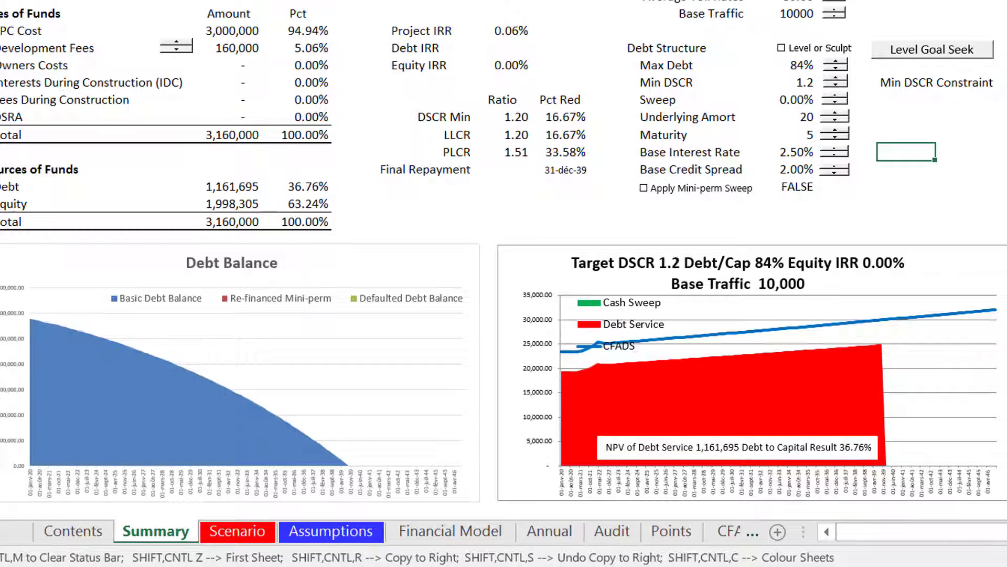
pyautogui.click(1005, 236)
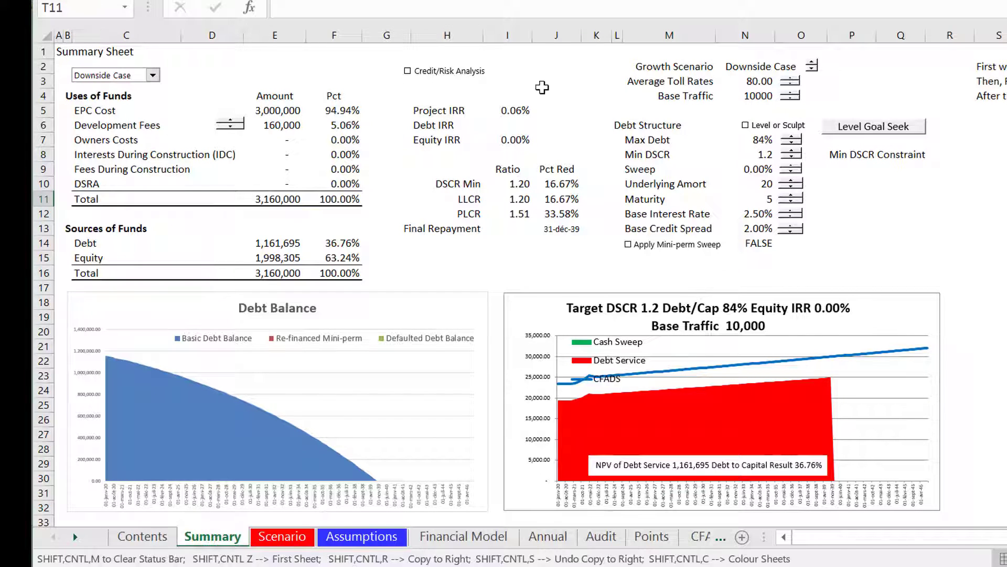
# - Turn on both the Credit/Risk Analysis and the Apply Mini-perm Sweep options on the Summary sheet
pyautogui.click(438, 76)
pyautogui.click(628, 247)
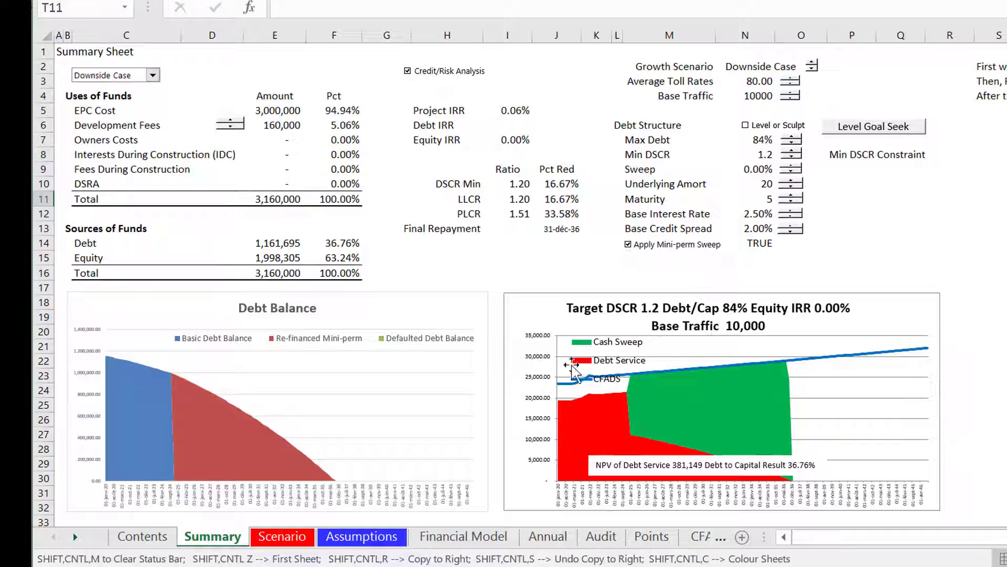
# - Raise the debt maturity to 14 years to test a longer mini-perm
pyautogui.click(794, 202)
pyautogui.click(795, 200)
pyautogui.click(795, 201)
pyautogui.click(794, 201)
pyautogui.click(794, 201)
pyautogui.click(794, 201)
pyautogui.click(794, 201)
pyautogui.click(794, 201)
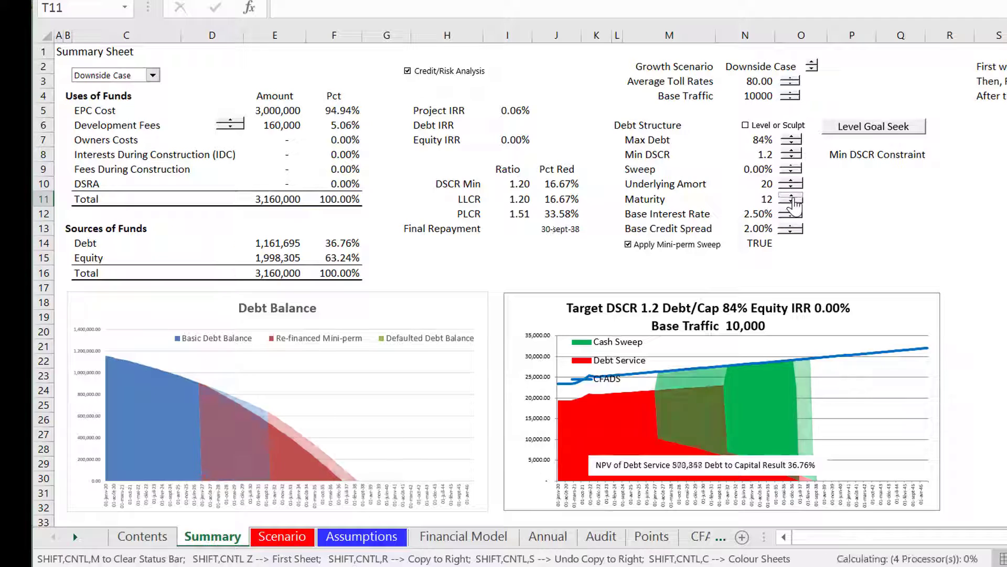
pyautogui.click(794, 201)
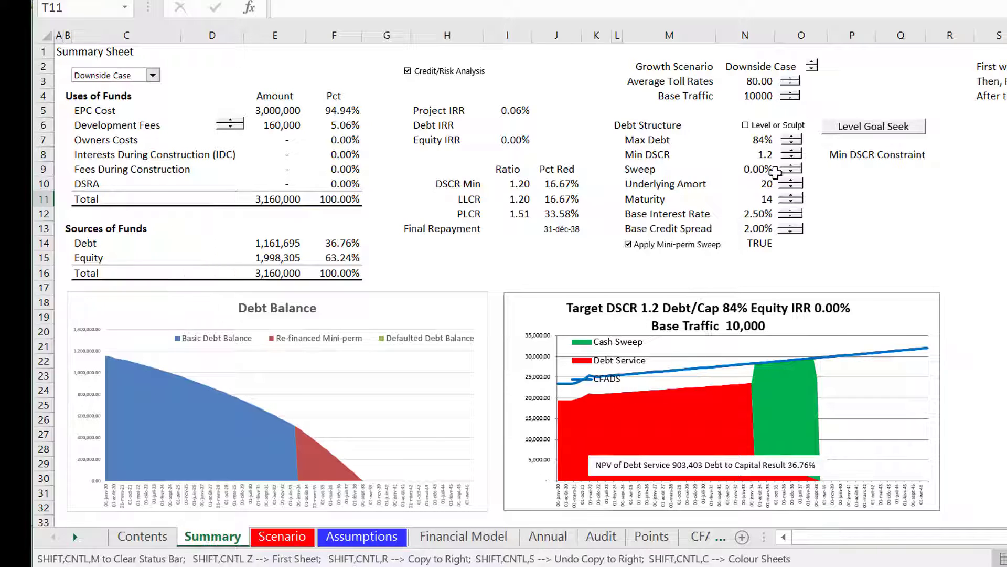
# - Reduce the debt maturity to 6 years
pyautogui.click(791, 202)
pyautogui.click(790, 202)
pyautogui.click(790, 202)
pyautogui.click(791, 202)
pyautogui.click(790, 202)
pyautogui.click(791, 202)
pyautogui.click(790, 202)
pyautogui.click(791, 202)
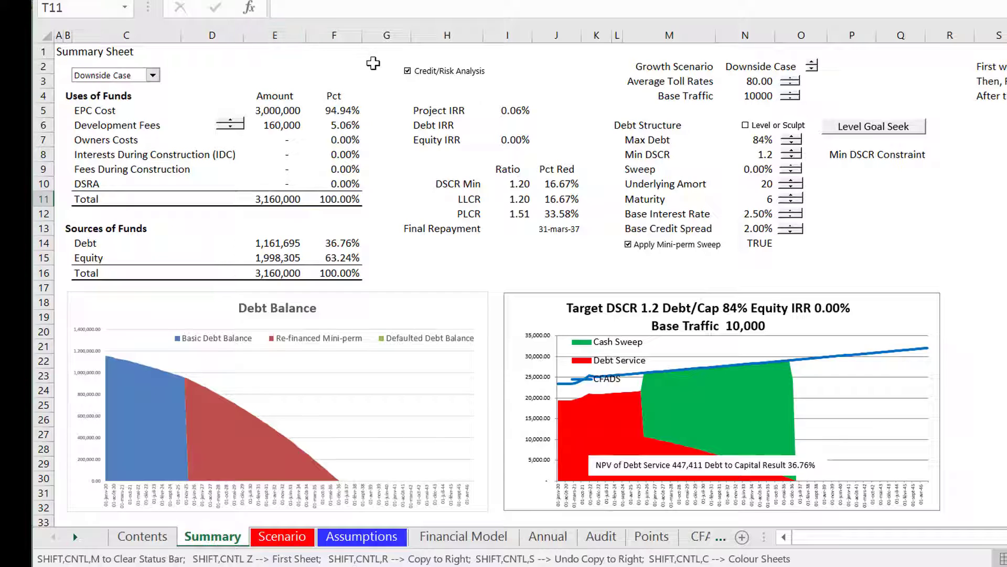
# - Switch the Summary sheet's scenario to Base Case for comparison and return it to Downside Case
pyautogui.click(152, 75)
pyautogui.click(141, 90)
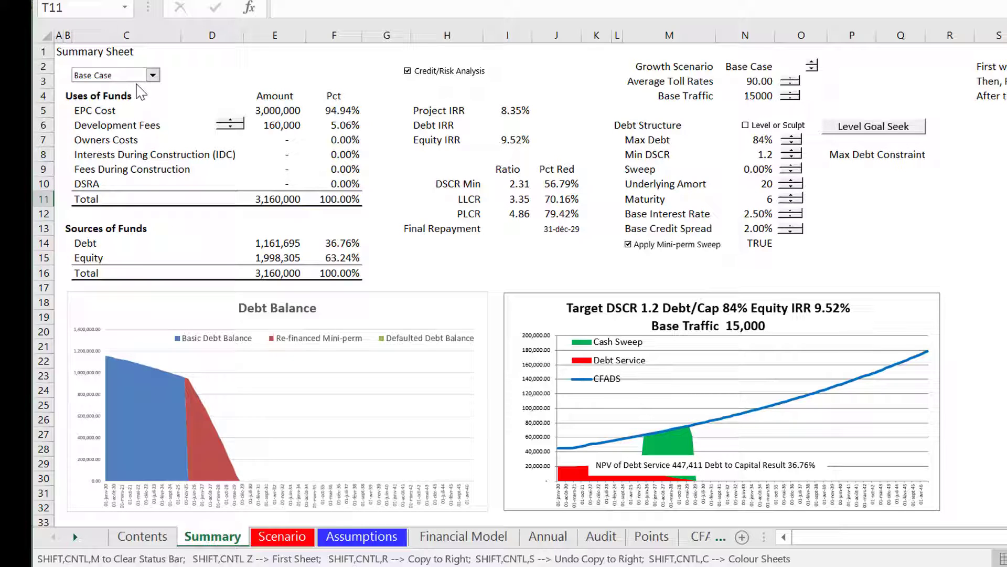
pyautogui.click(152, 75)
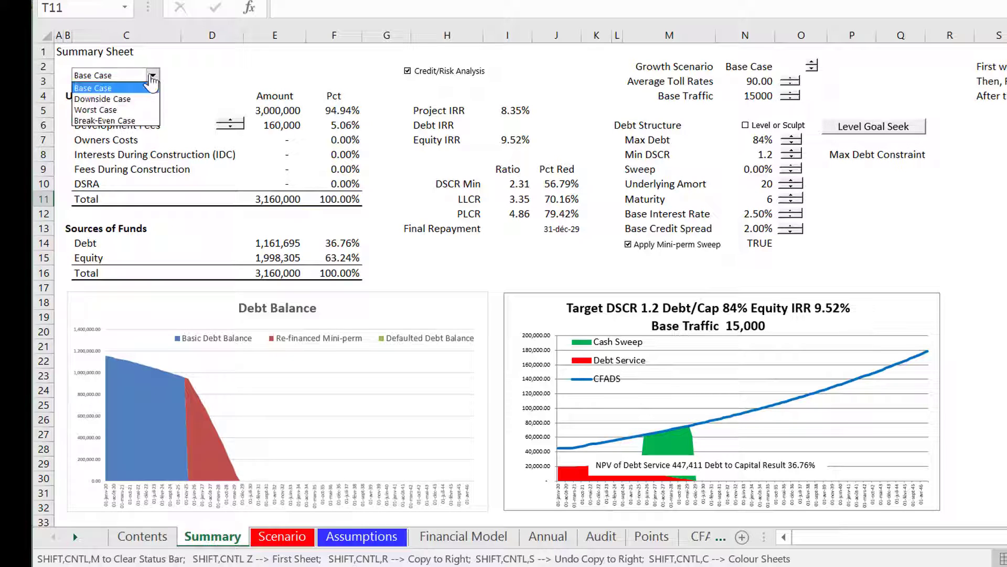
pyautogui.click(147, 99)
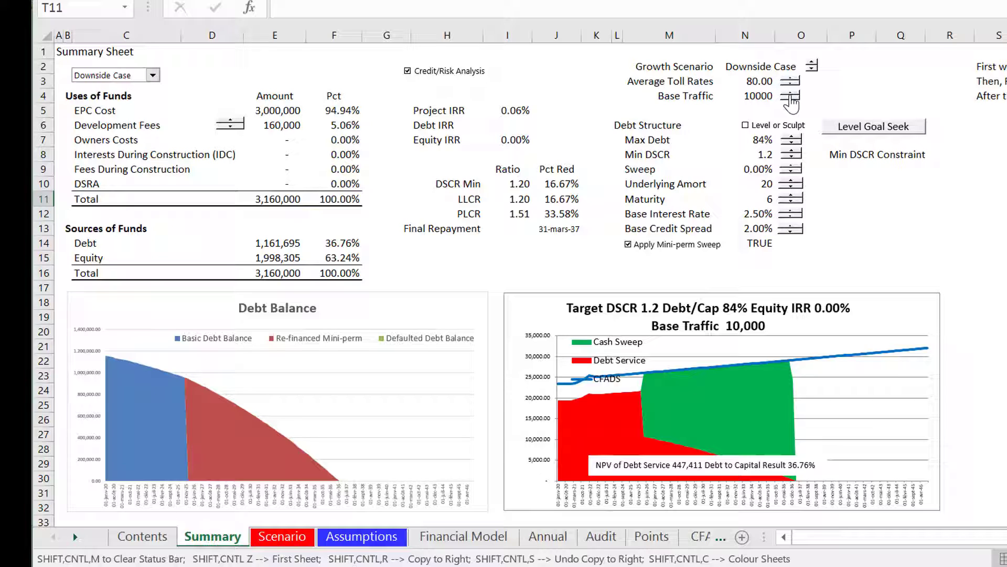
# - Inspect the control settings of the Base Traffic spinner, including its limits, increment and cell link
pyautogui.rightClick(789, 97)
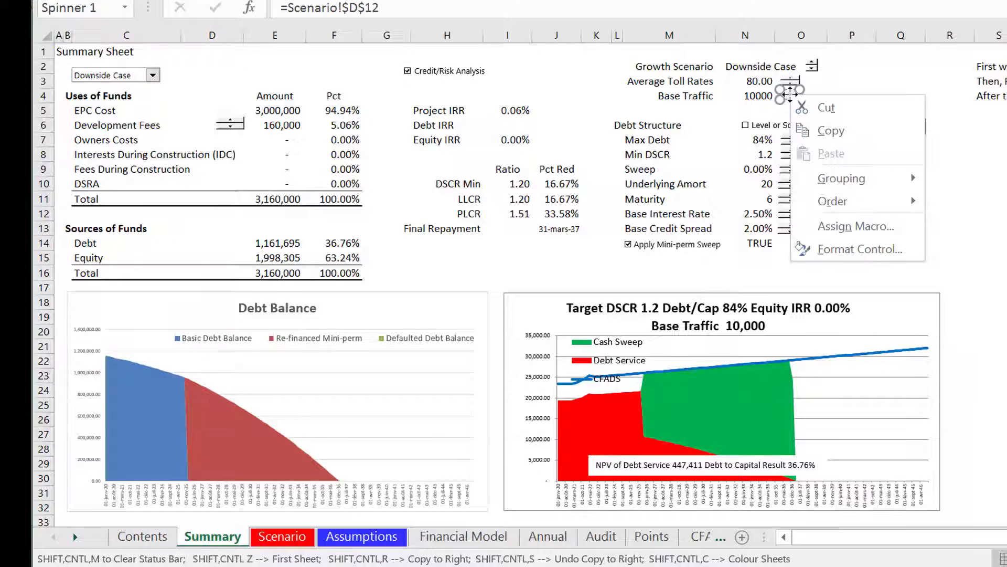
pyautogui.click(854, 243)
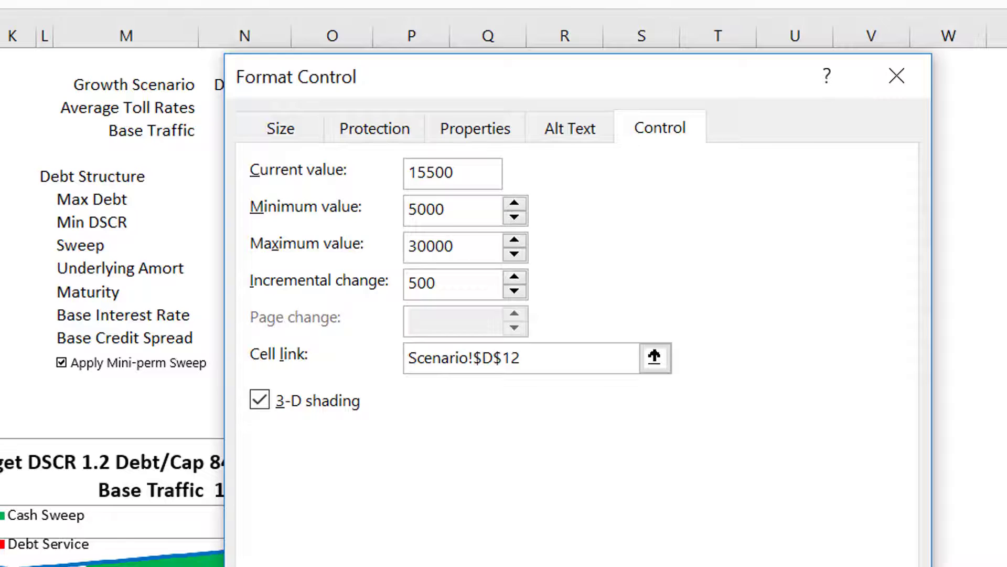
pyautogui.click(996, 468)
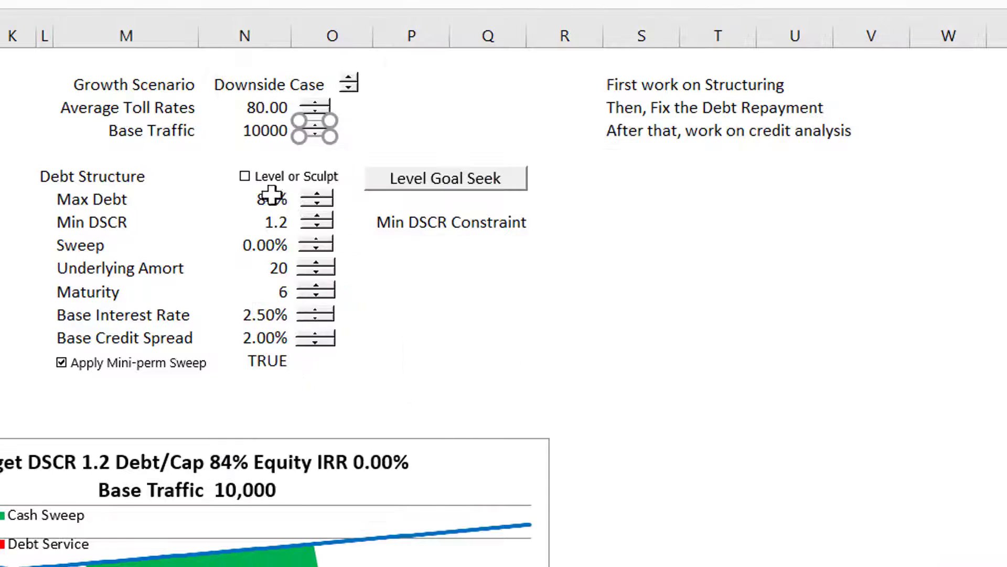
# - View the code of the Spinner1_Change macro assigned to the Base Traffic spinner and return to the workbook
pyautogui.rightClick(320, 129)
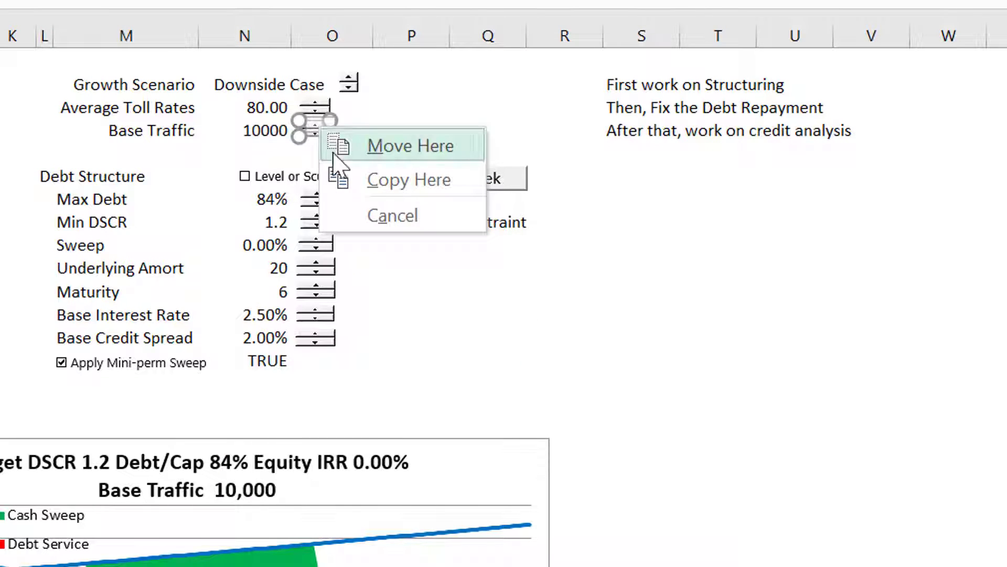
pyautogui.click(317, 135)
pyautogui.rightClick(316, 134)
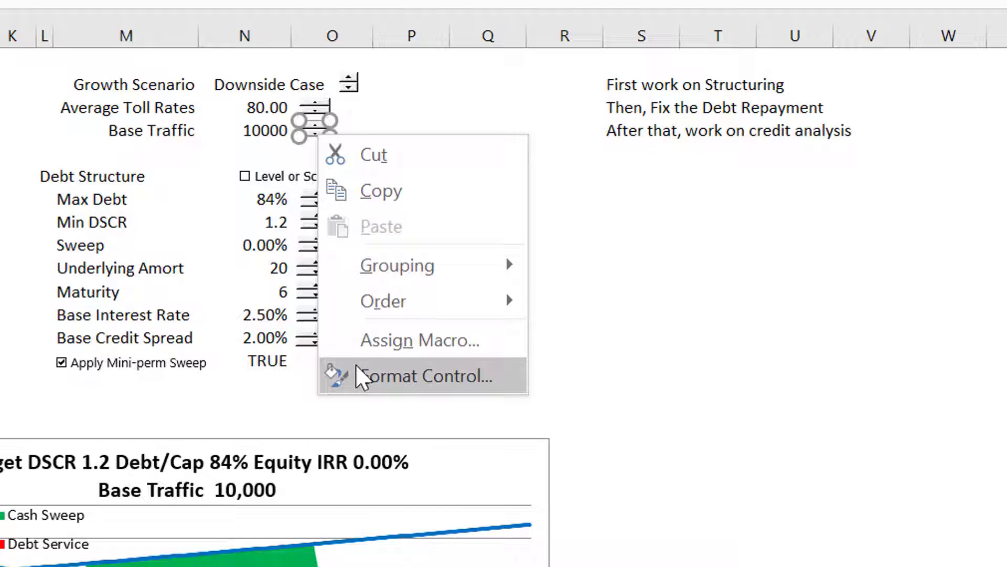
pyautogui.click(372, 347)
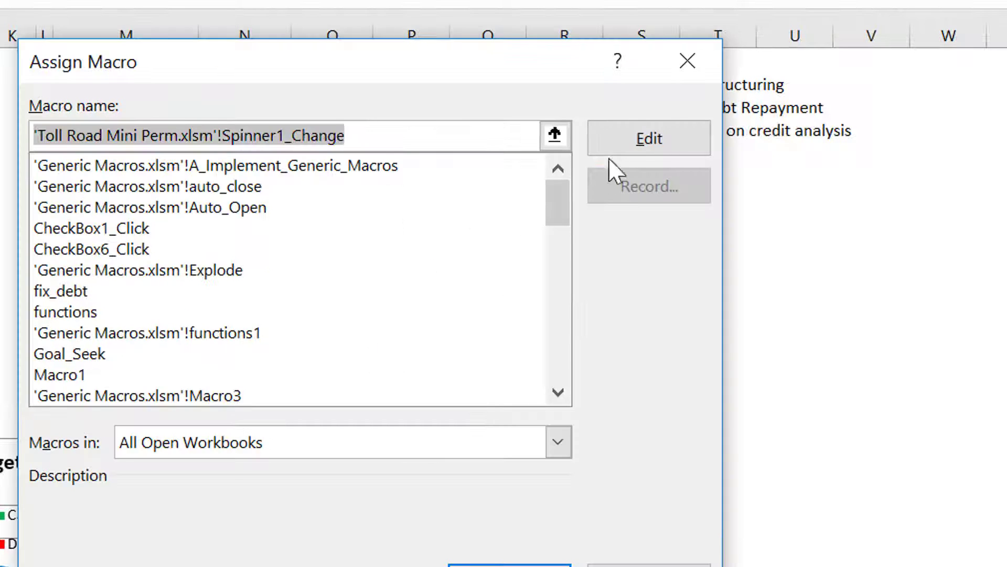
pyautogui.click(631, 143)
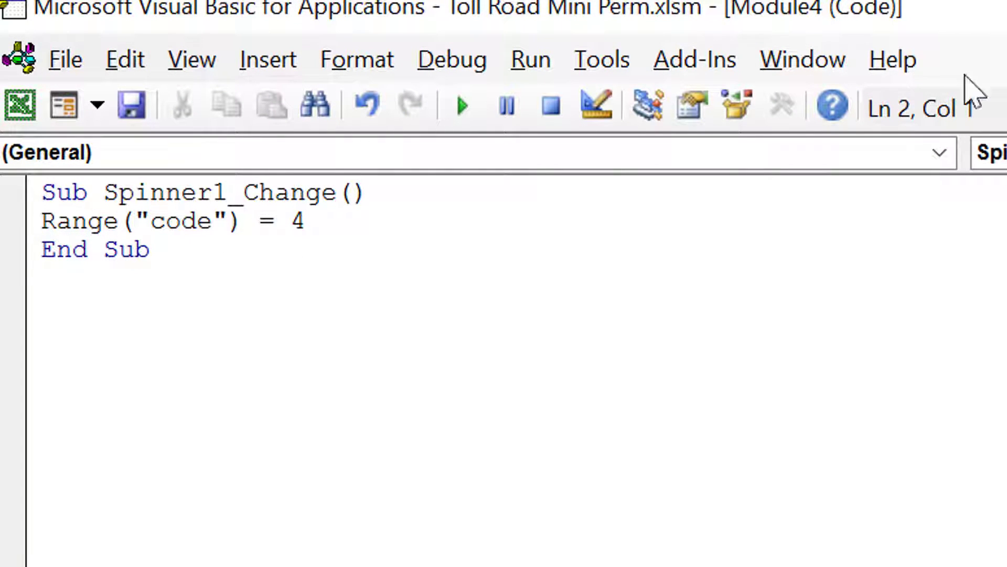
pyautogui.hotkey('alt', 'F11')
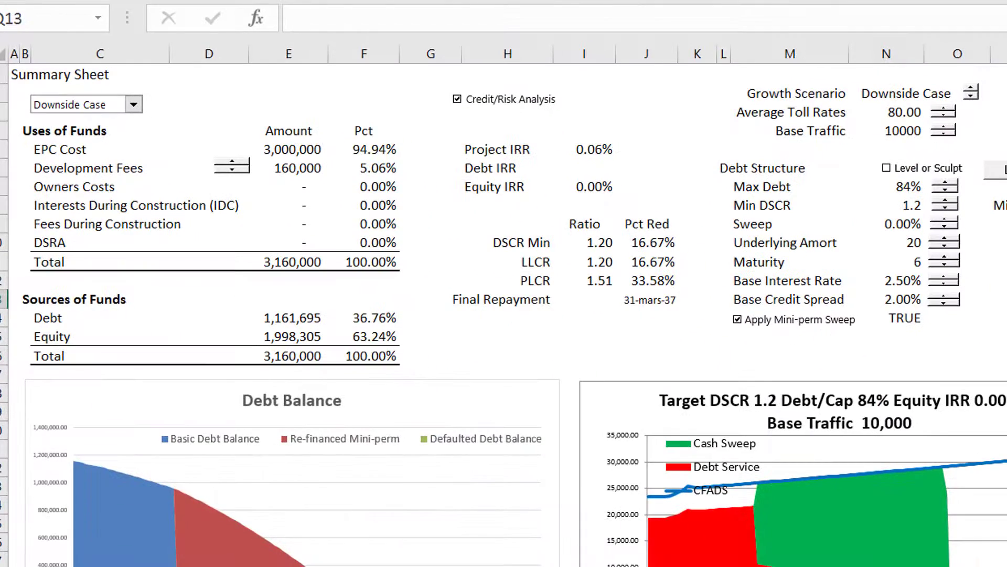
# - Review the case table on the Scenario sheet and return to the Summary sheet
pyautogui.click(310, 565)
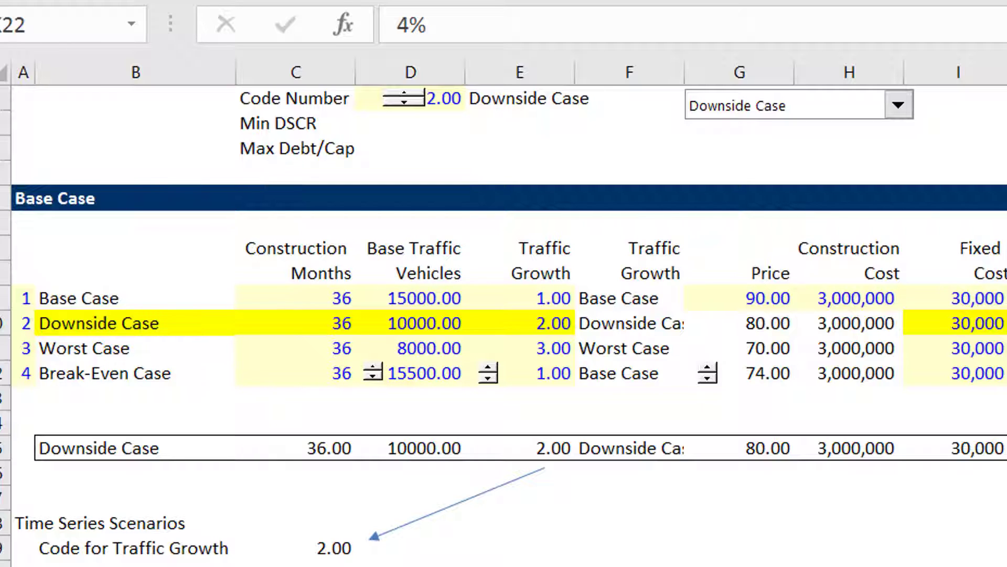
pyautogui.hotkey('ctrl', 'pageup')
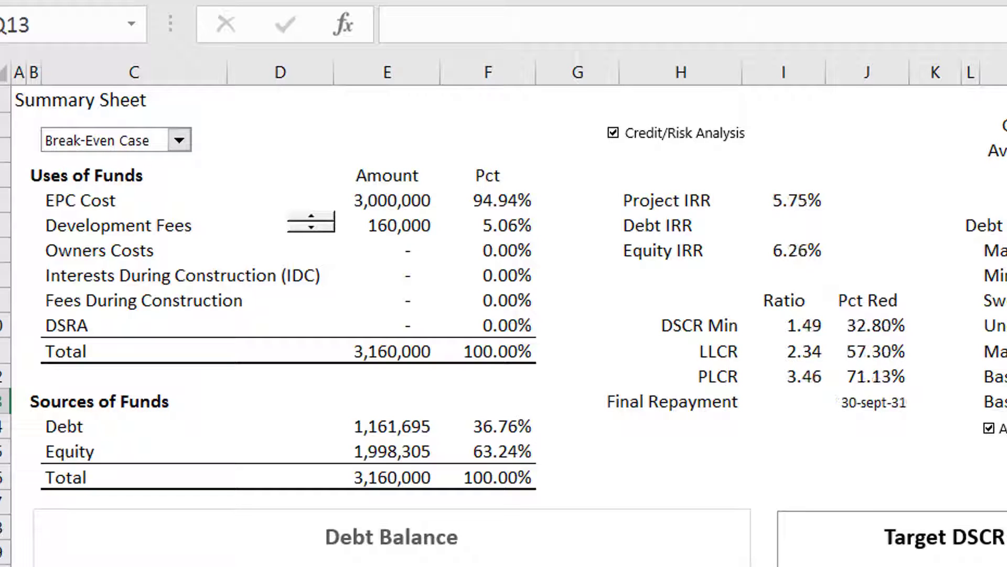
# - Activate the Break-Even Case by adjusting Base Traffic, lowering it to 7000 and bringing it back up to 8000
pyautogui.click(936, 135)
pyautogui.click(936, 134)
pyautogui.click(739, 107)
pyautogui.click(739, 107)
pyautogui.click(738, 107)
pyautogui.click(739, 107)
pyautogui.click(738, 107)
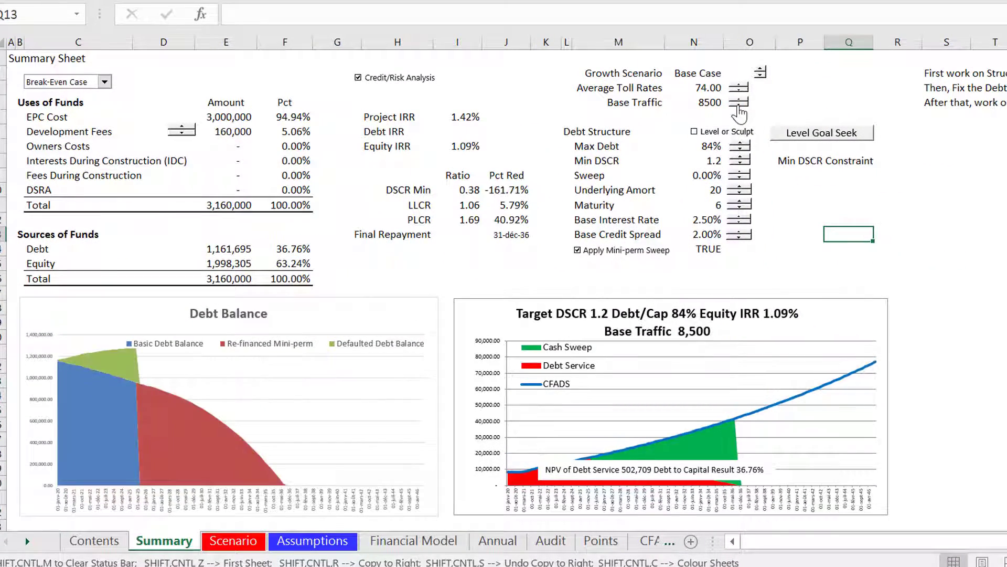
pyautogui.click(739, 107)
pyautogui.click(739, 107)
pyautogui.click(738, 107)
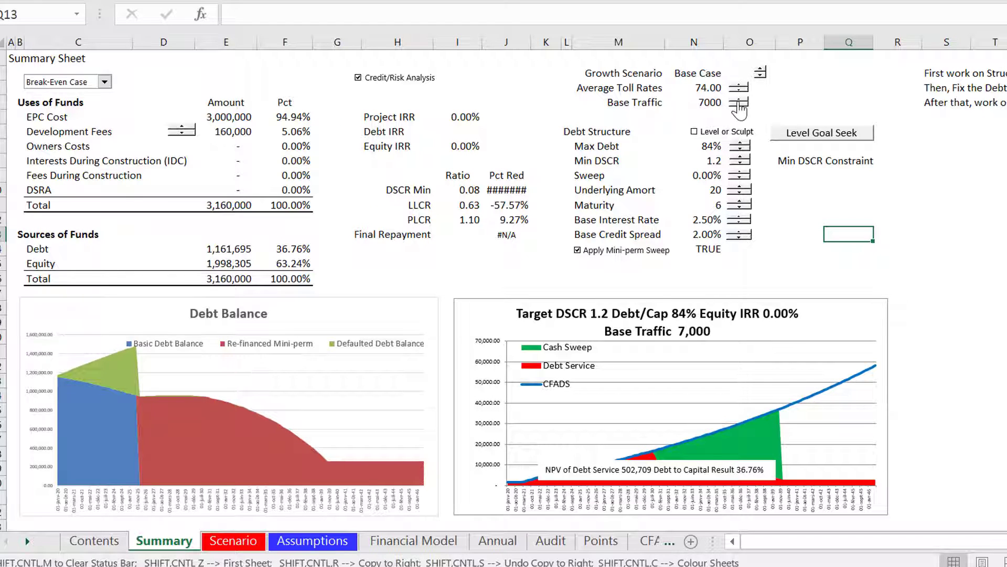
pyautogui.click(738, 101)
pyautogui.click(739, 102)
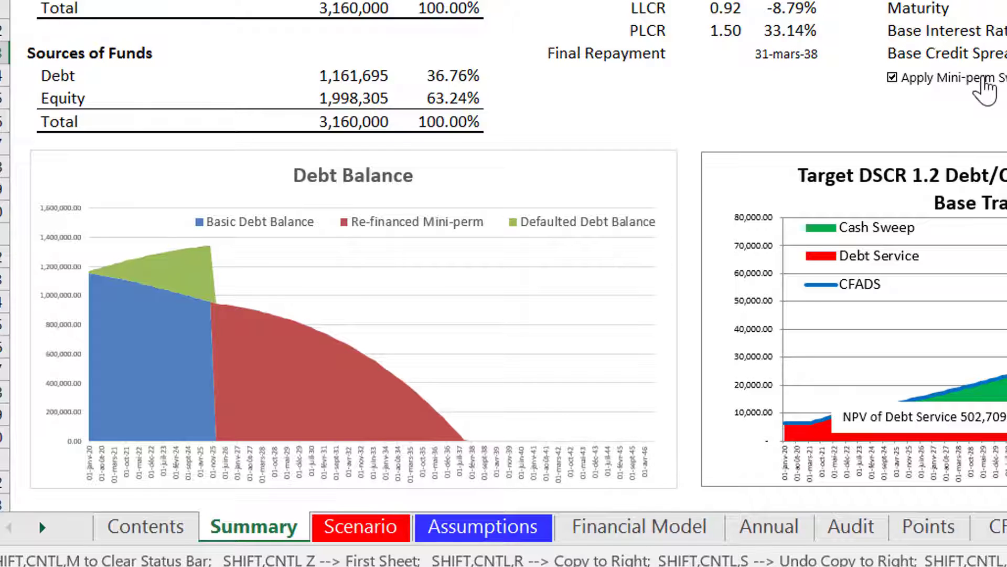
# - Switch the mini-perm sweep off to compare the debt balance and turn it back on
pyautogui.click(983, 90)
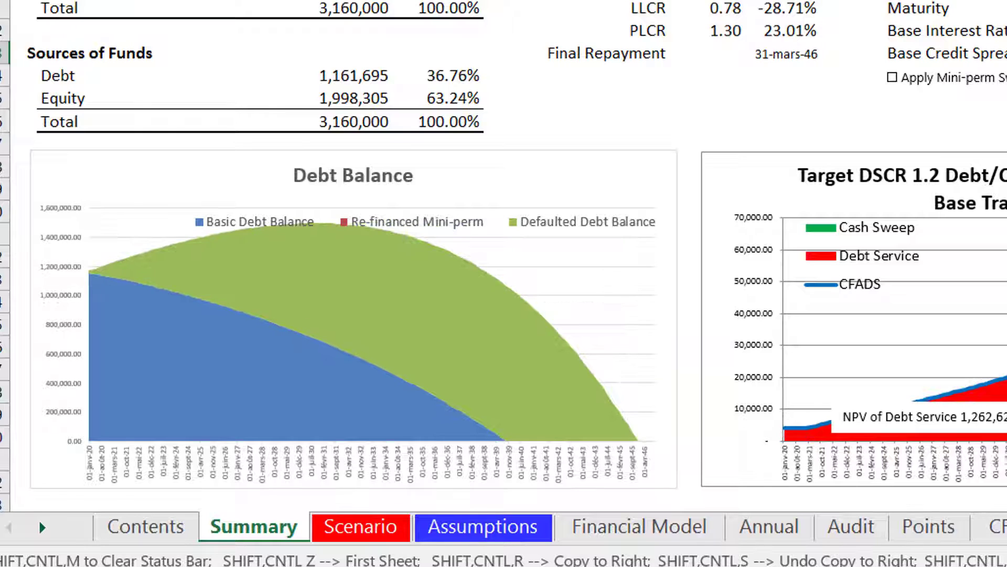
pyautogui.click(979, 88)
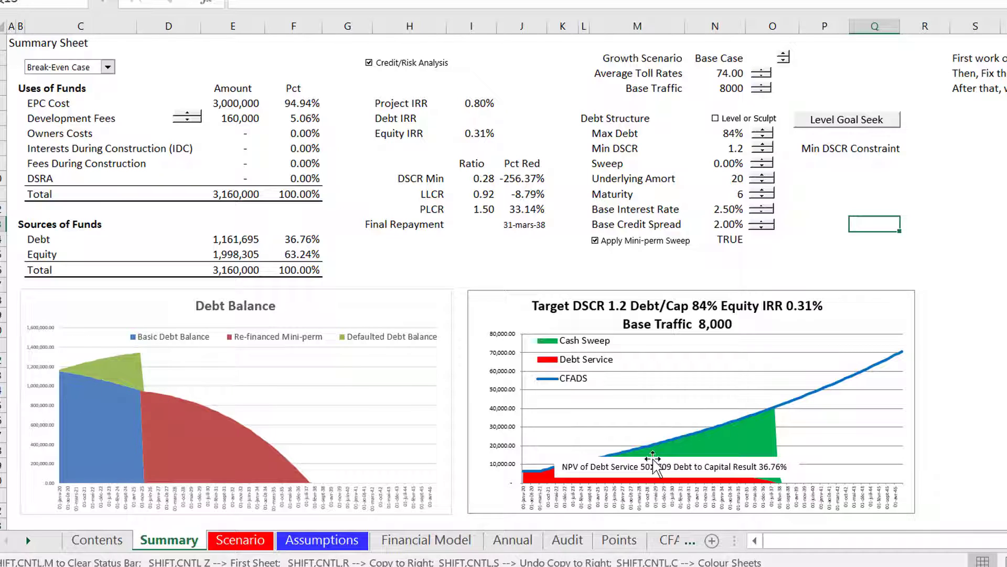
# - Test Base Traffic down to 7000 for the Break-Even Case and raise it to 9000
pyautogui.click(761, 93)
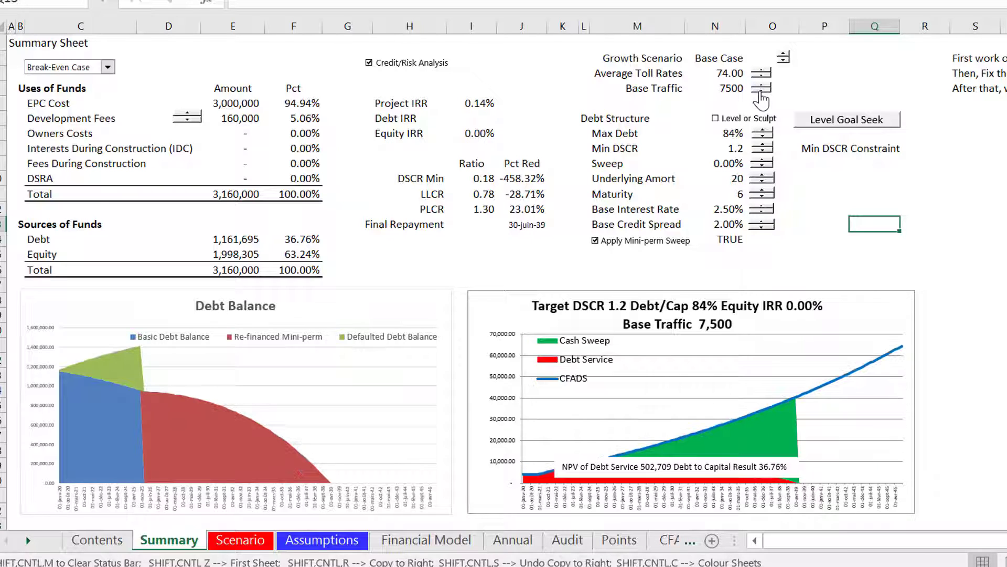
pyautogui.click(761, 93)
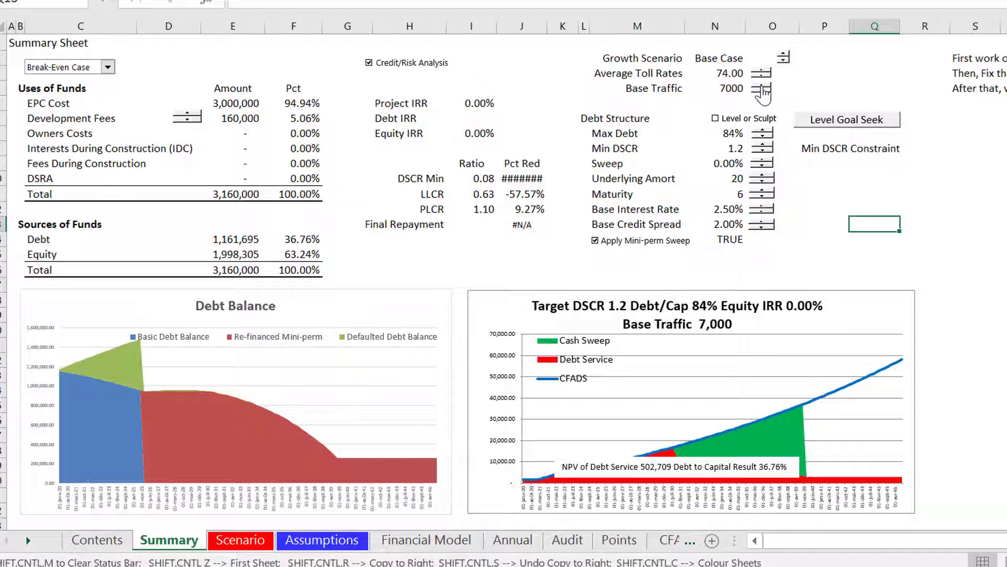
pyautogui.click(761, 85)
pyautogui.click(761, 86)
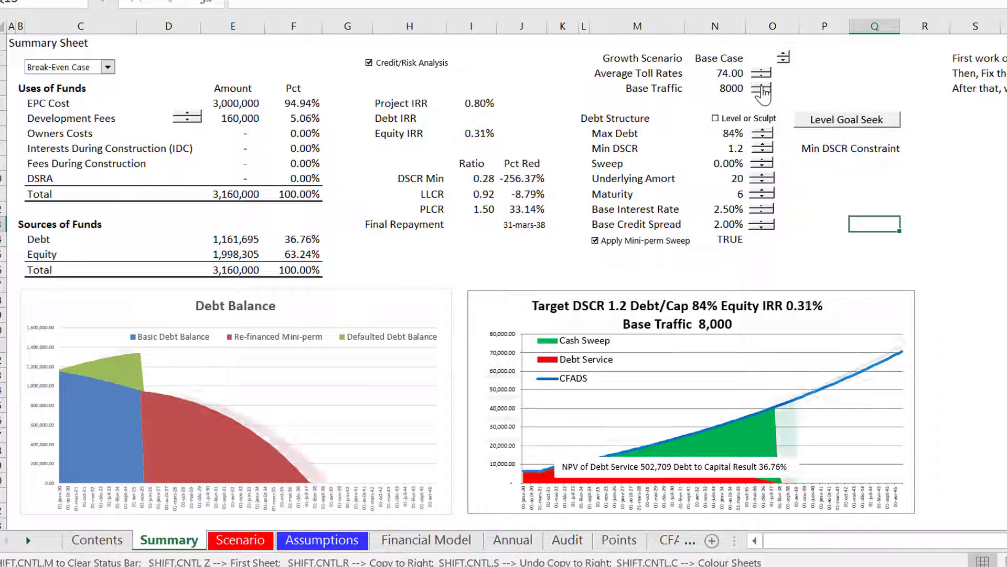
pyautogui.click(761, 85)
pyautogui.click(761, 86)
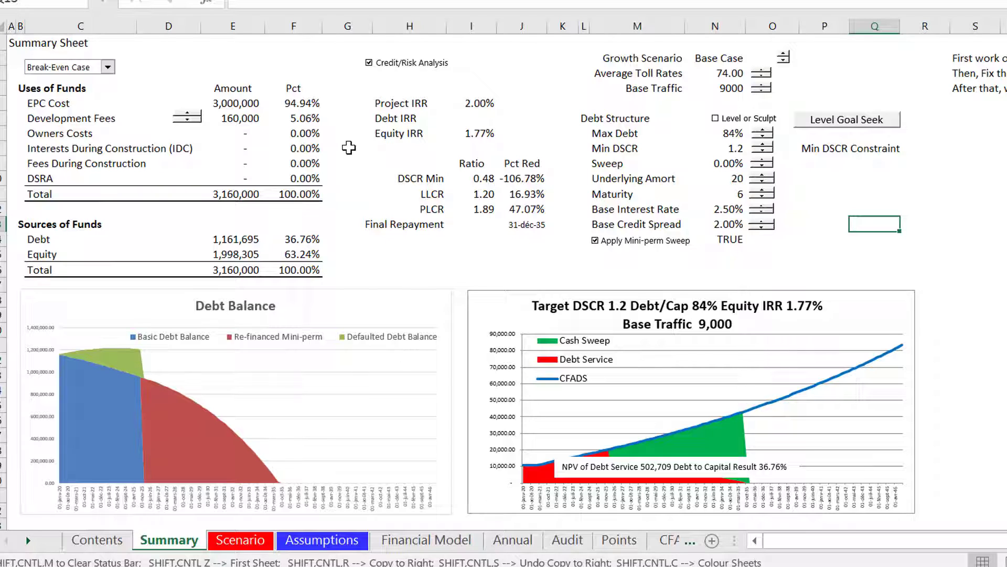
# - Go to the Assumptions sheet and look through its financing, interest and credit enhancement assumptions
pyautogui.click(571, 152)
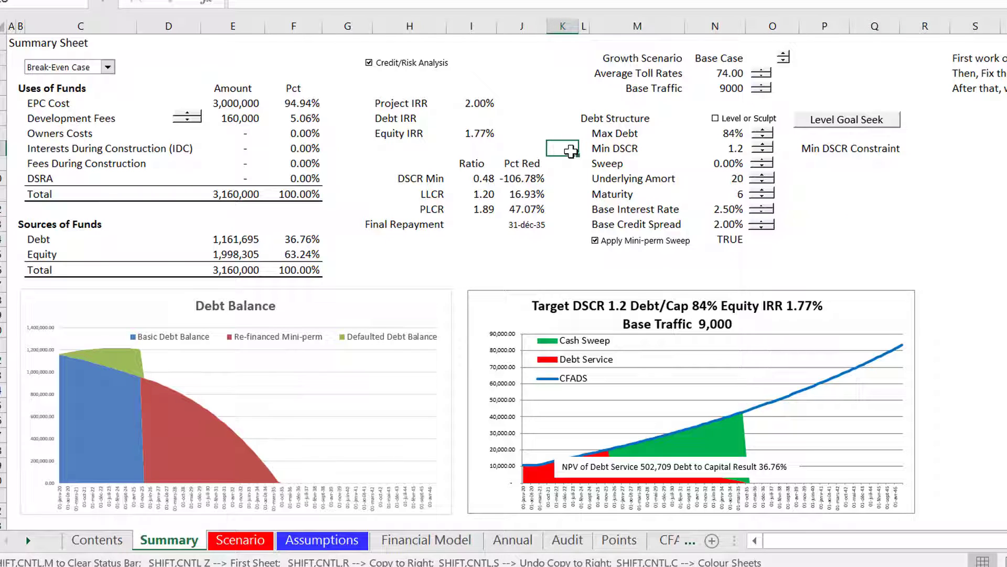
pyautogui.hotkey('ctrl', 'pagedown')
pyautogui.hotkey('ctrl', 'pagedown')
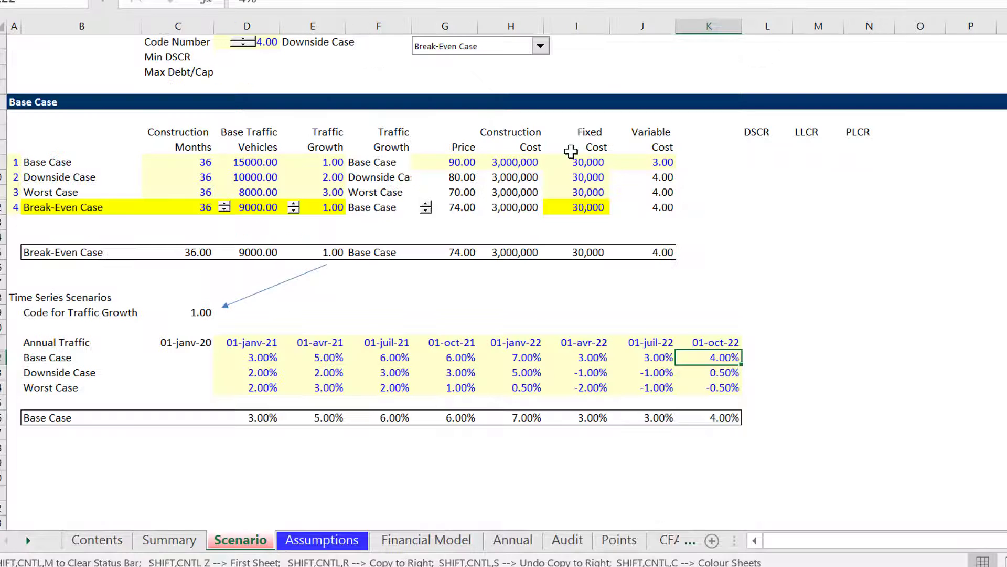
pyautogui.press('Left')
pyautogui.press('Left')
pyautogui.press('Left')
pyautogui.press('Left')
pyautogui.press('Down')
pyautogui.press('Down')
pyautogui.press('Down')
pyautogui.press('Down')
pyautogui.press('Down')
pyautogui.press('Down')
pyautogui.press('Down')
pyautogui.press('Down')
pyautogui.press('Down')
pyautogui.press('Down')
pyautogui.press('Down')
pyautogui.press('Down')
pyautogui.press('Down')
pyautogui.press('Down')
pyautogui.press('Down')
pyautogui.press('Down')
pyautogui.press('Down')
pyautogui.press('Down')
pyautogui.press('Down')
pyautogui.press('Down')
pyautogui.press('Down')
pyautogui.press('Down')
pyautogui.press('Down')
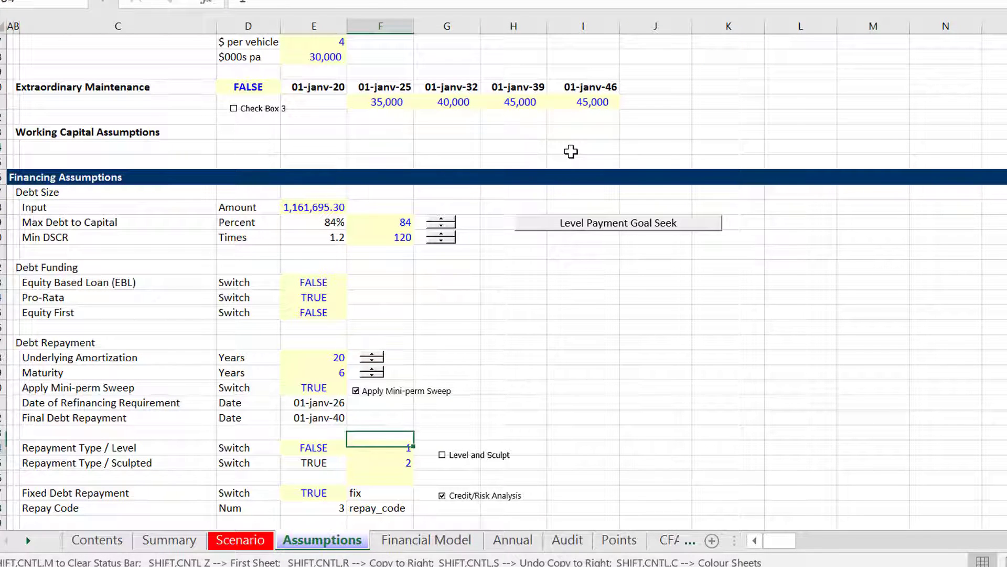
pyautogui.press('Down')
pyautogui.press('Down')
pyautogui.press('Down')
pyautogui.press('Down')
pyautogui.press('Down')
pyautogui.press('Down')
pyautogui.press('Down')
pyautogui.press('Down')
pyautogui.press('Down')
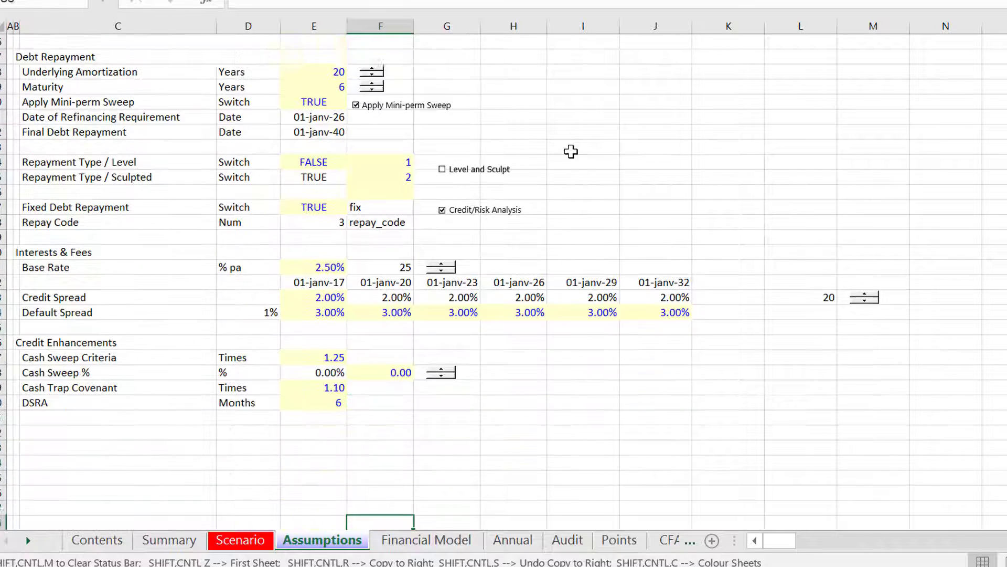
# - Go back up the Assumptions sheet and review the Debt Funding and Debt Repayment inputs
pyautogui.press('Up')
pyautogui.press('Up')
pyautogui.press('Up')
pyautogui.press('Up')
pyautogui.press('Up')
pyautogui.press('Up')
pyautogui.press('Up')
pyautogui.press('Up')
pyautogui.press('Up')
pyautogui.press('Up')
pyautogui.press('Up')
pyautogui.press('Up')
pyautogui.press('Up')
pyautogui.press('Up')
pyautogui.press('Up')
pyautogui.press('Up')
pyautogui.press('Up')
pyautogui.press('Up')
pyautogui.press('Up')
pyautogui.press('Up')
pyautogui.press('Up')
pyautogui.press('Up')
pyautogui.press('Up')
pyautogui.press('Up')
pyautogui.press('Up')
pyautogui.press('Up')
pyautogui.press('Up')
pyautogui.press('Up')
pyautogui.press('Up')
pyautogui.press('Up')
pyautogui.press('Up')
pyautogui.press('Up')
pyautogui.press('Up')
pyautogui.press('Up')
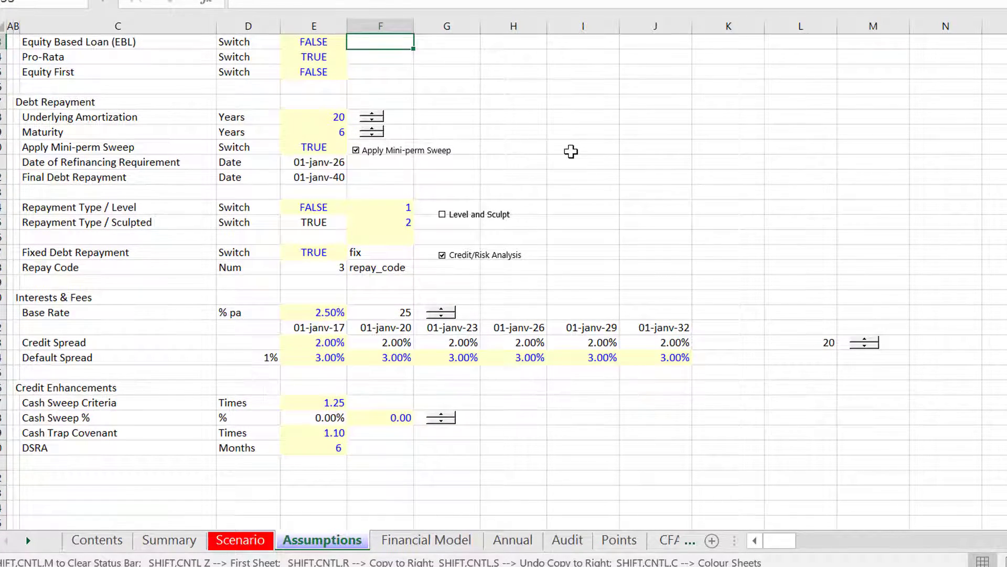
pyautogui.press('Up')
pyautogui.press('Down')
pyautogui.press('Down')
pyautogui.press('Down')
pyautogui.press('Down')
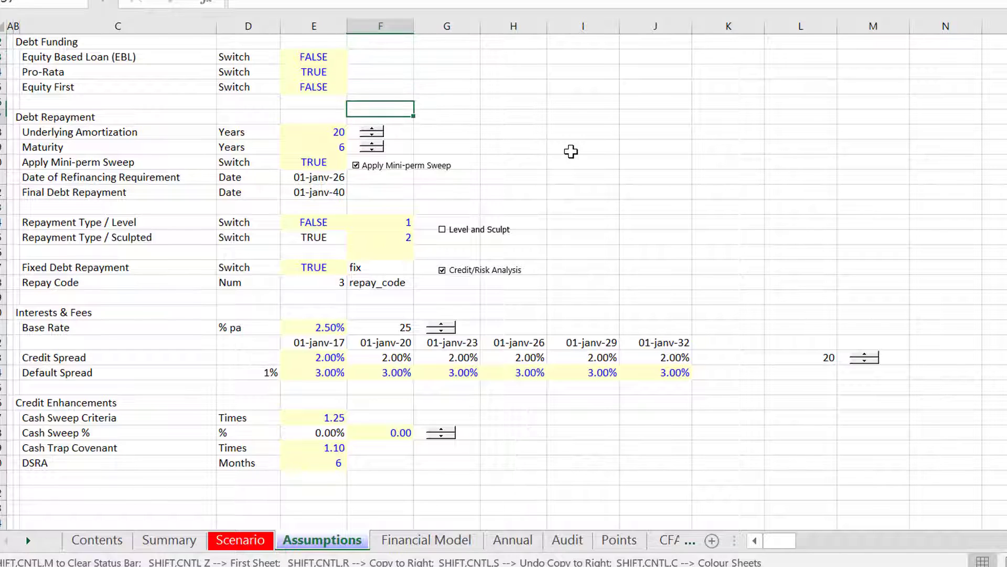
pyautogui.press('Down')
pyautogui.press('Left')
pyautogui.press('Left')
pyautogui.press('Left')
pyautogui.press('Down')
pyautogui.press('Right')
pyautogui.press('Right')
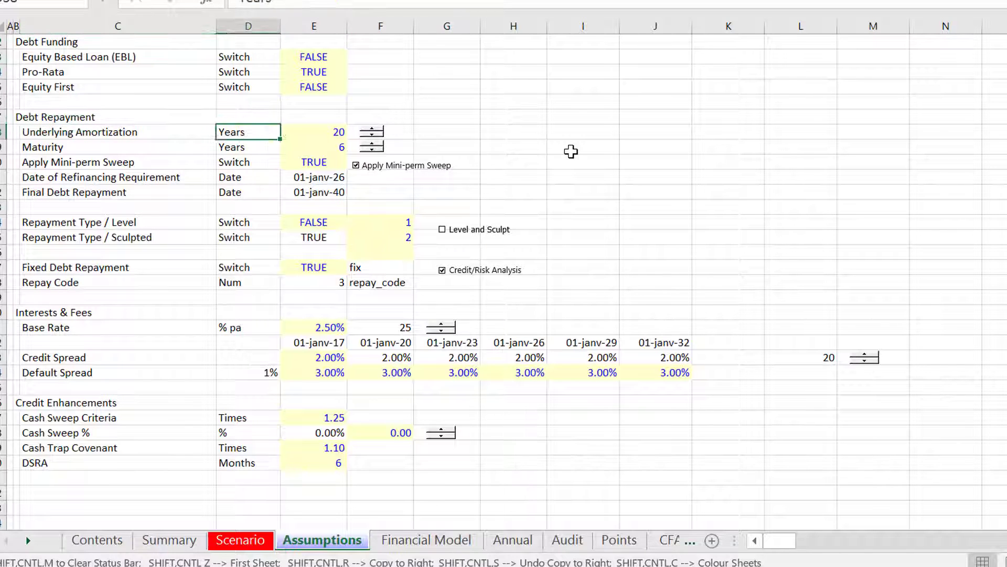
# - Examine the Default Spread row under Interests & Fees, from its premium cell across the dated columns
pyautogui.press('Down')
pyautogui.press('Down')
pyautogui.press('Down')
pyautogui.press('Down')
pyautogui.press('Down')
pyautogui.press('Down')
pyautogui.press('Down')
pyautogui.press('Down')
pyautogui.press('Down')
pyautogui.press('Down')
pyautogui.press('Down')
pyautogui.press('Down')
pyautogui.press('Down')
pyautogui.press('Down')
pyautogui.press('Down')
pyautogui.press('Down')
pyautogui.press('Left')
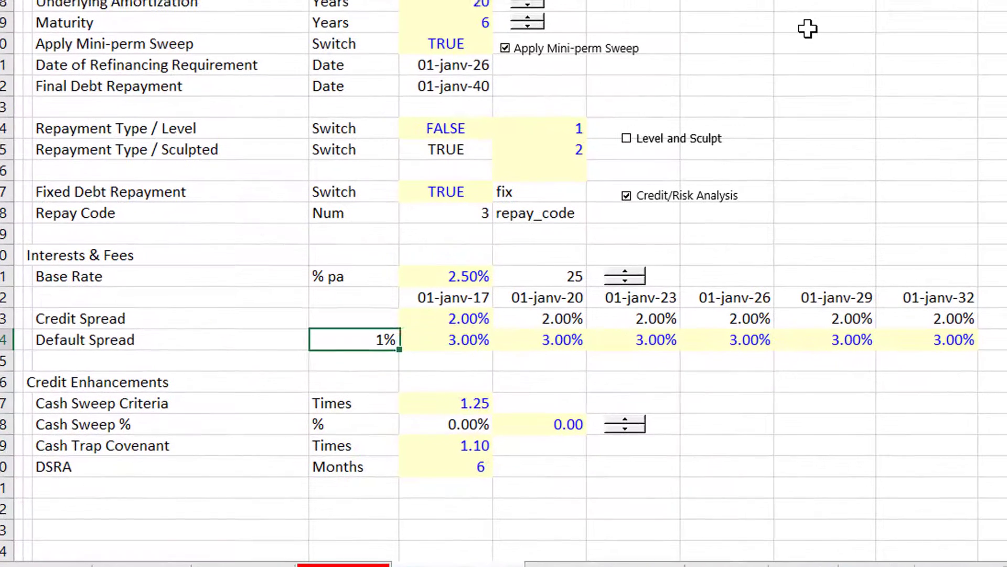
pyautogui.press('Right')
pyautogui.press('Right')
pyautogui.press('Right')
pyautogui.press('Right')
pyautogui.press('Right')
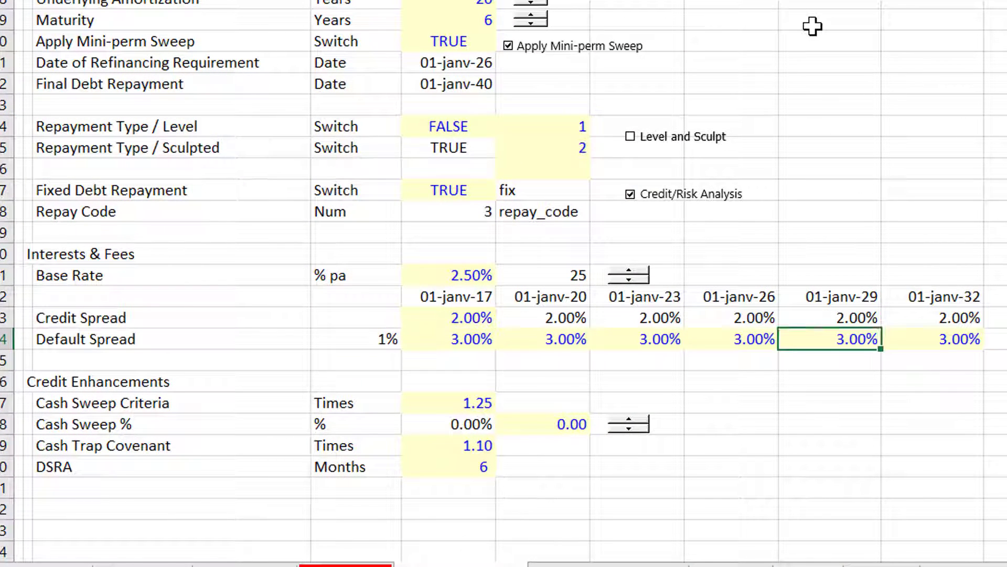
# - Examine the Credit Spread row across the dated columns and return to its 01-janv-17 input
pyautogui.press('Left')
pyautogui.press('Left')
pyautogui.press('Left')
pyautogui.press('Left')
pyautogui.press('Up')
pyautogui.press('Right')
pyautogui.press('Right')
pyautogui.press('Right')
pyautogui.press('Right')
pyautogui.press('Left')
pyautogui.press('Left')
pyautogui.press('Left')
pyautogui.press('Left')
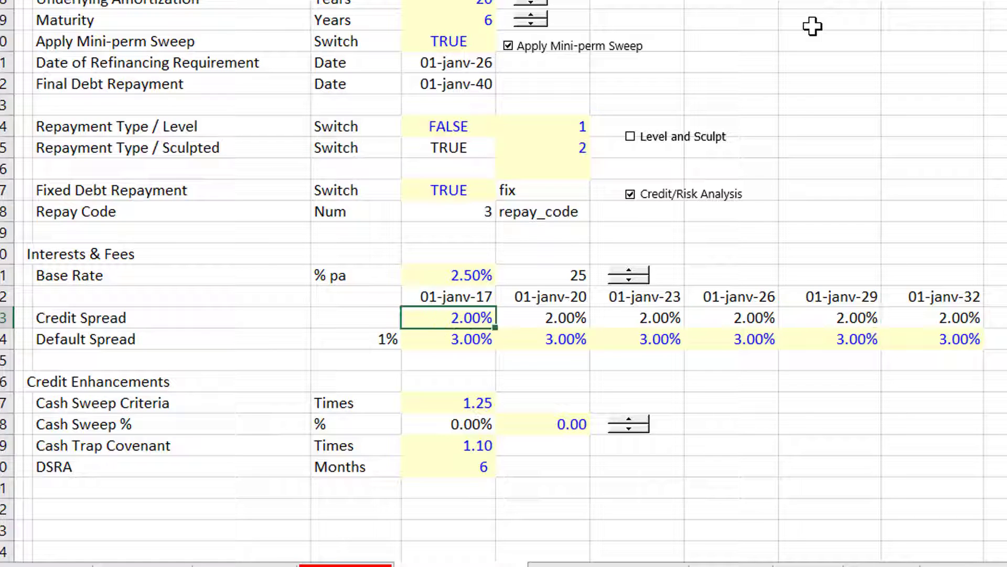
# - Set the 01-janv-20 Credit Spread to the preceding spread plus a step-up with =E73+.25%, formatted as a percentage
pyautogui.press('Right')
pyautogui.press('Left')
pyautogui.press('Right')
pyautogui.write('=')
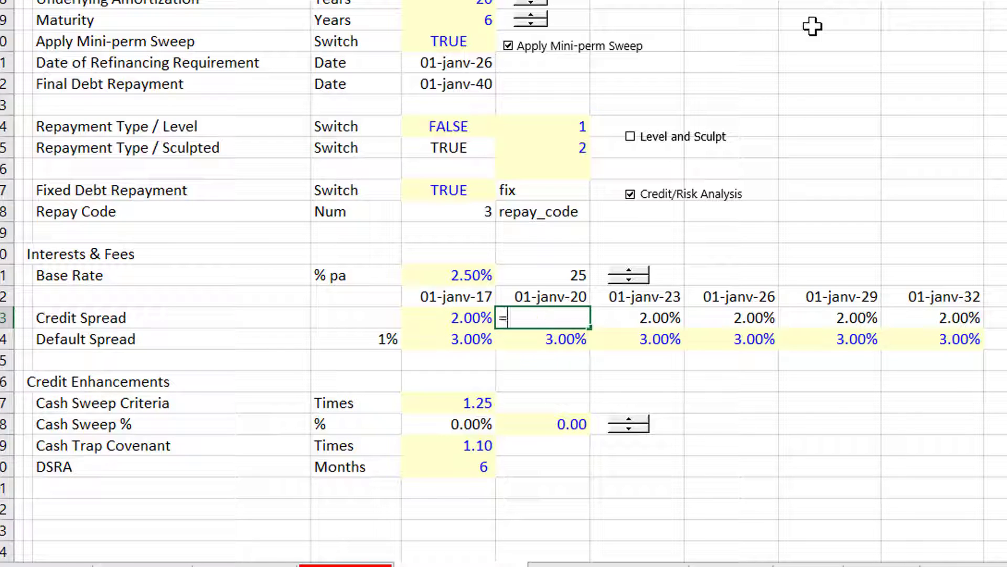
pyautogui.press('Left')
pyautogui.write('*')
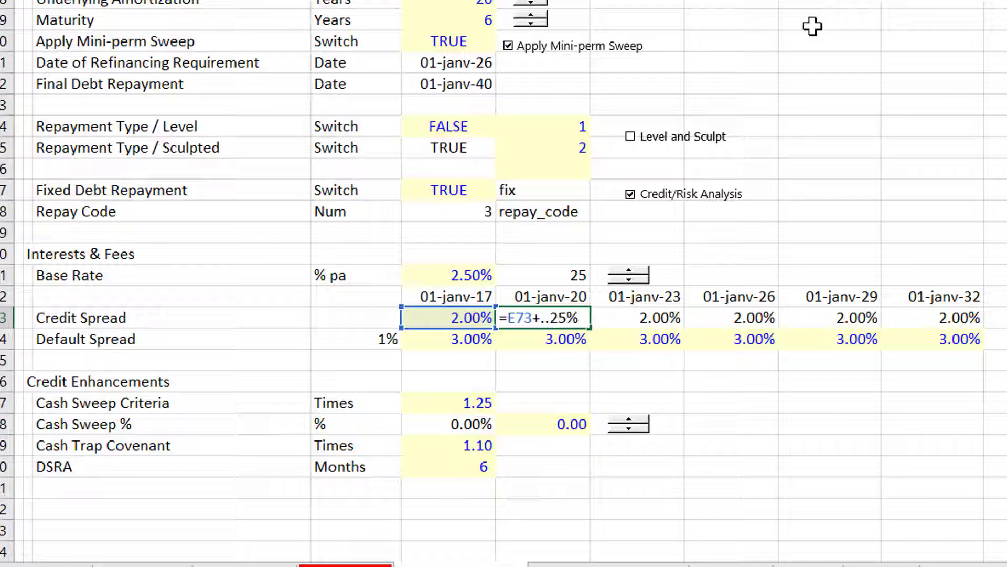
pyautogui.write('..25%')
pyautogui.press('Return')
pyautogui.press('Return')
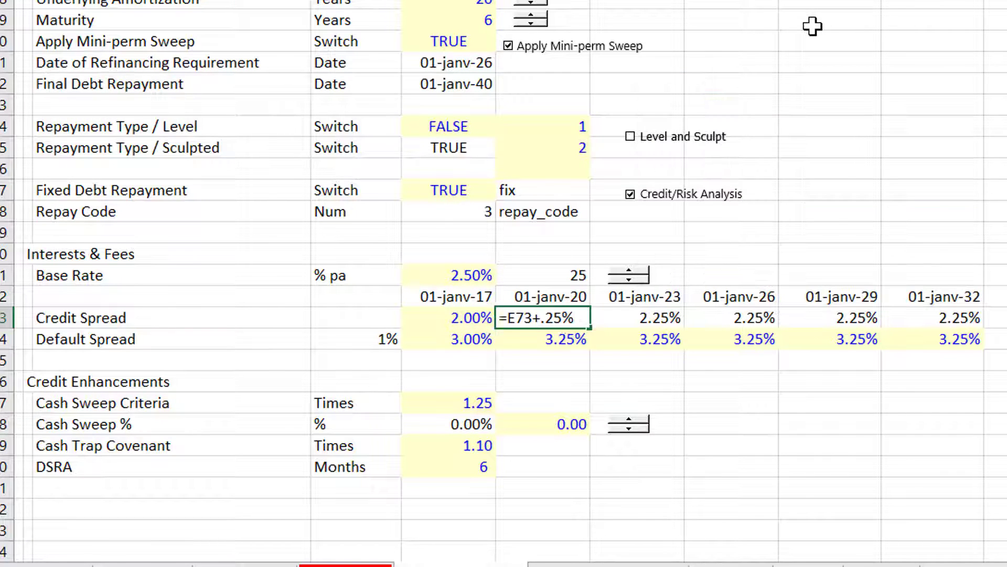
pyautogui.hotkey('ctrl', 'shift', '5')
# - Copy the 01-janv-20 Credit Spread formula across the row through 01-janv-32
pyautogui.hotkey('shift', 'Right')
pyautogui.hotkey('shift', 'Right')
pyautogui.hotkey('shift', 'Right')
pyautogui.hotkey('shift', 'Right')
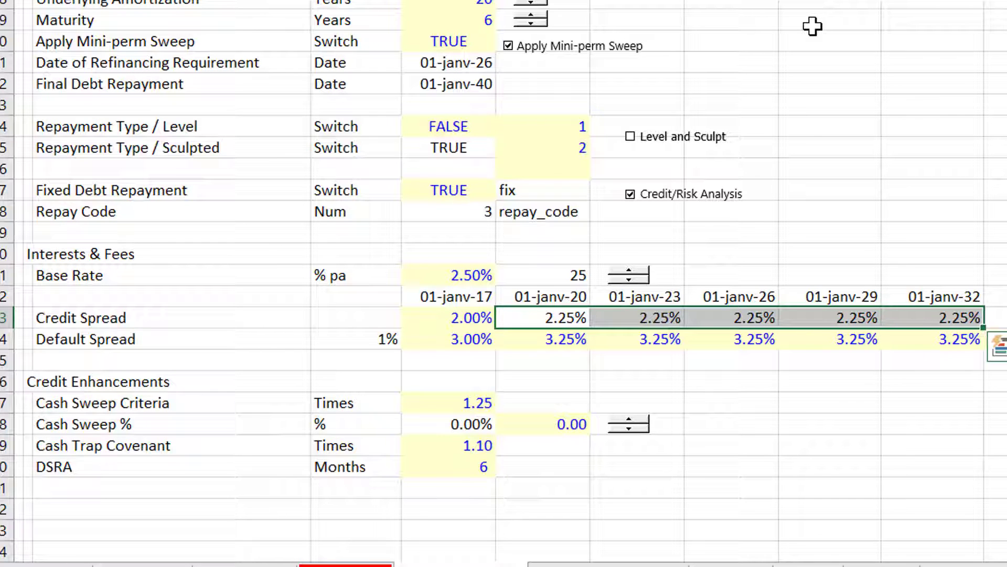
pyautogui.hotkey('ctrl', 'r')
pyautogui.press('Down')
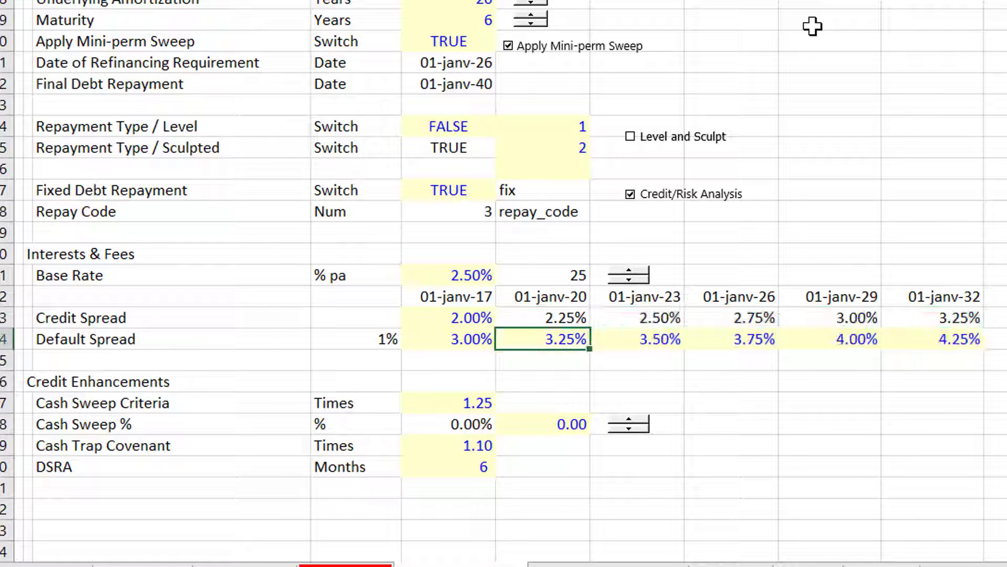
# - Check the updated Credit Spread and Default Spread rows and open the Financial Model sheet
pyautogui.press('Up')
pyautogui.press('Up')
pyautogui.press('Left')
pyautogui.press('Up')
pyautogui.press('Down')
pyautogui.press('Down')
pyautogui.press('Down')
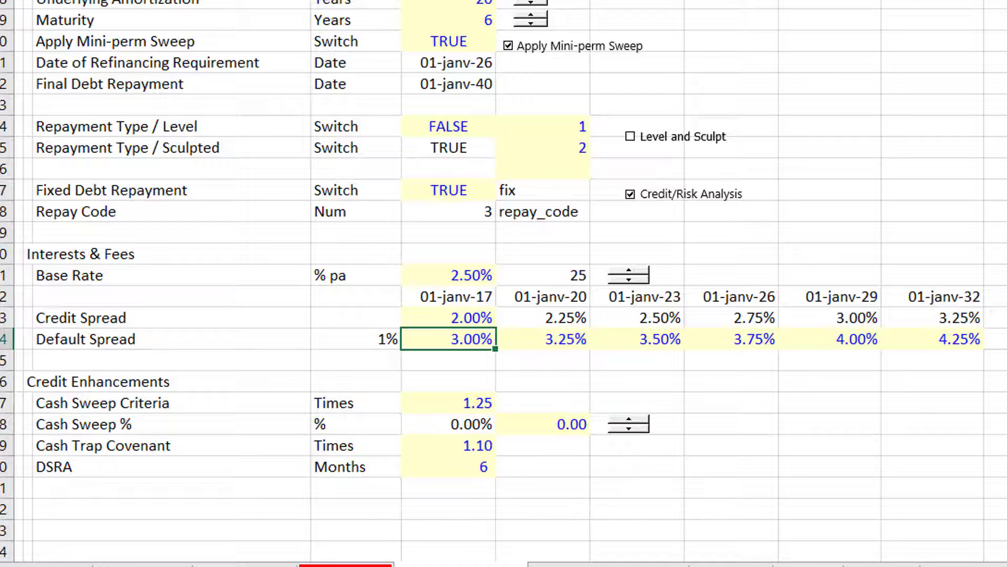
pyautogui.click(600, 565)
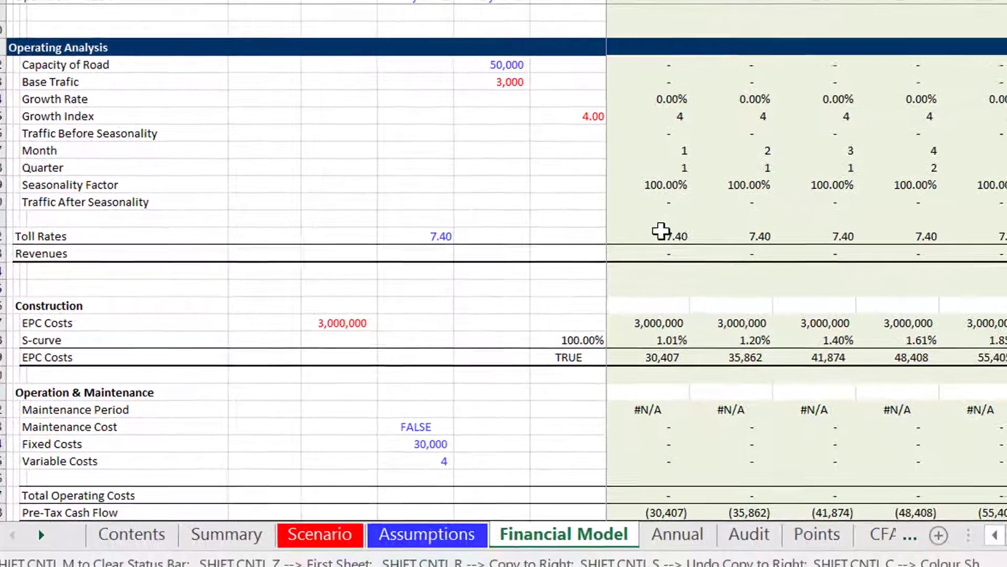
# - Review the Operating Analysis, Construction, and Operation & Maintenance rows of the Financial Model sheet down to Total Operating Costs
pyautogui.click(658, 229)
pyautogui.press('Down')
pyautogui.press('Down')
pyautogui.press('Down')
pyautogui.press('Down')
pyautogui.press('Down')
pyautogui.press('Down')
pyautogui.press('Down')
pyautogui.press('Down')
pyautogui.press('Down')
pyautogui.press('Down')
pyautogui.press('Down')
pyautogui.press('Up')
pyautogui.press('Up')
pyautogui.press('Up')
pyautogui.press('Up')
pyautogui.press('Up')
pyautogui.press('Up')
pyautogui.press('Up')
pyautogui.press('Up')
pyautogui.press('Up')
pyautogui.press('Up')
pyautogui.press('Up')
pyautogui.press('Up')
pyautogui.press('Up')
pyautogui.press('Up')
pyautogui.press('Up')
pyautogui.press('Up')
pyautogui.press('Up')
pyautogui.press('Up')
pyautogui.press('Up')
pyautogui.press('Up')
pyautogui.press('Up')
pyautogui.press('Up')
pyautogui.press('Up')
pyautogui.press('Up')
pyautogui.press('Up')
pyautogui.press('Up')
pyautogui.press('Up')
pyautogui.press('Down')
pyautogui.press('Down')
pyautogui.press('Down')
pyautogui.press('Down')
pyautogui.press('Down')
pyautogui.press('Down')
pyautogui.press('Down')
pyautogui.press('Down')
pyautogui.press('Down')
pyautogui.press('Down')
pyautogui.press('Down')
pyautogui.press('Down')
pyautogui.press('Down')
pyautogui.press('Down')
pyautogui.press('Down')
pyautogui.press('Down')
pyautogui.press('Down')
pyautogui.press('Down')
pyautogui.press('Down')
pyautogui.press('Down')
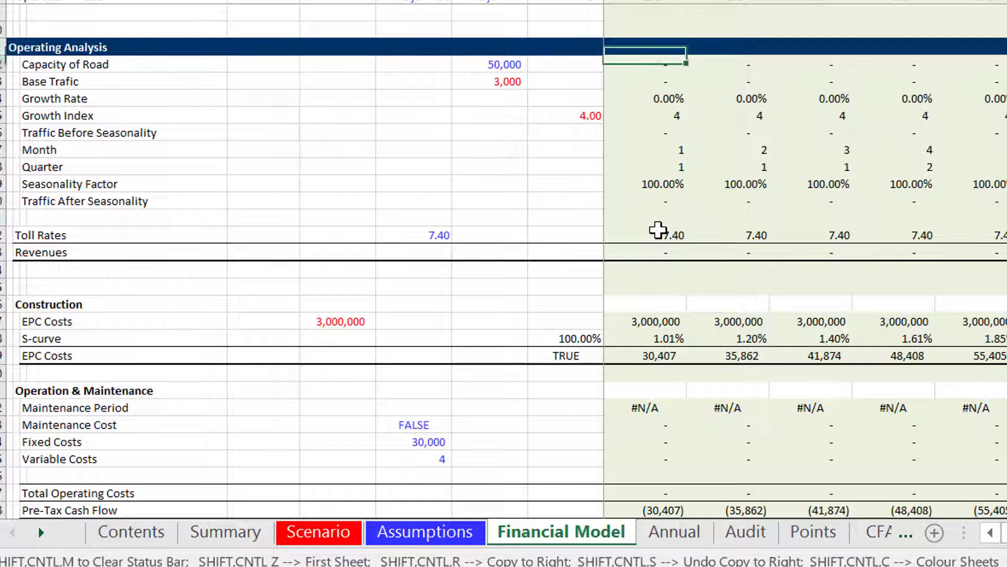
pyautogui.press('Down')
pyautogui.press('Down')
pyautogui.press('Down')
pyautogui.press('Down')
pyautogui.press('Down')
pyautogui.press('Down')
pyautogui.press('Down')
pyautogui.press('Down')
pyautogui.press('Down')
pyautogui.press('Down')
pyautogui.press('Down')
pyautogui.press('Down')
pyautogui.press('Down')
pyautogui.press('Down')
pyautogui.press('Down')
pyautogui.press('Down')
pyautogui.press('Down')
pyautogui.press('Down')
pyautogui.press('Down')
pyautogui.press('Down')
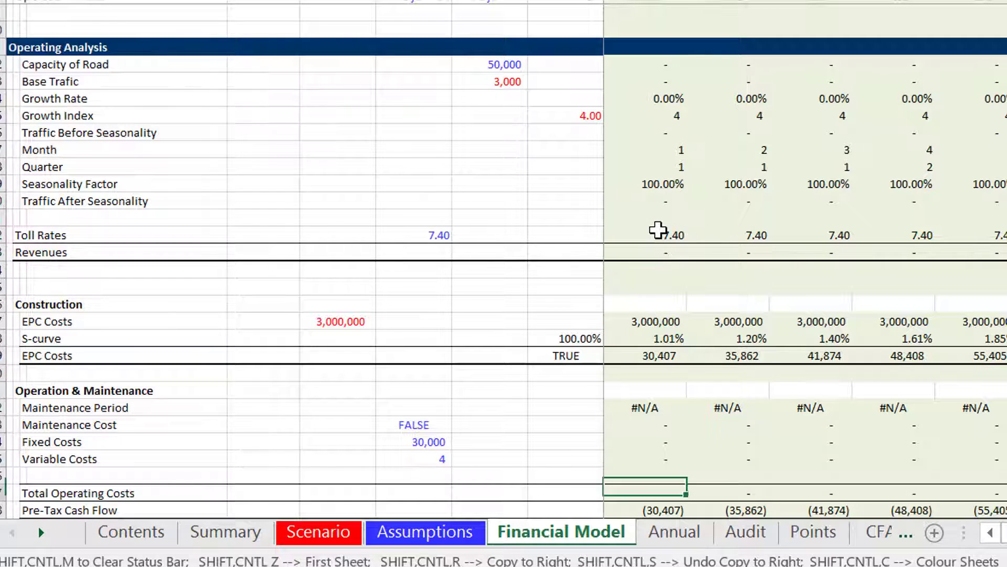
# - Examine the Debt Sizing section's sources and uses of funds and the pre-COD Funding Requirements row
pyautogui.press('Down')
pyautogui.press('Down')
pyautogui.press('Down')
pyautogui.press('Down')
pyautogui.press('Down')
pyautogui.press('Down')
pyautogui.press('Down')
pyautogui.press('Down')
pyautogui.press('Down')
pyautogui.press('Down')
pyautogui.press('Down')
pyautogui.press('Down')
pyautogui.press('Down')
pyautogui.press('Down')
pyautogui.press('Down')
pyautogui.press('Down')
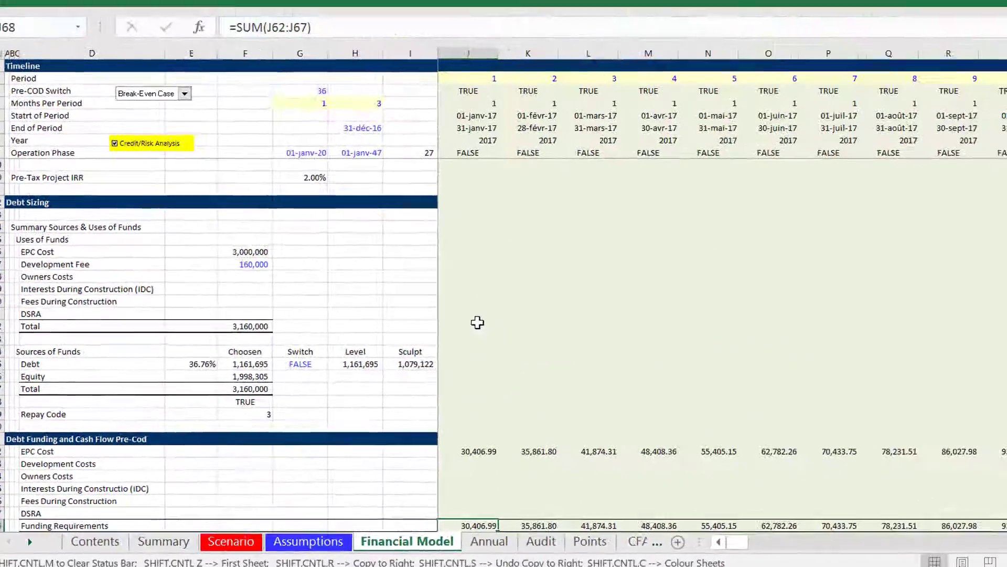
pyautogui.press('Left')
pyautogui.press('Left')
pyautogui.press('Right')
pyautogui.press('Right')
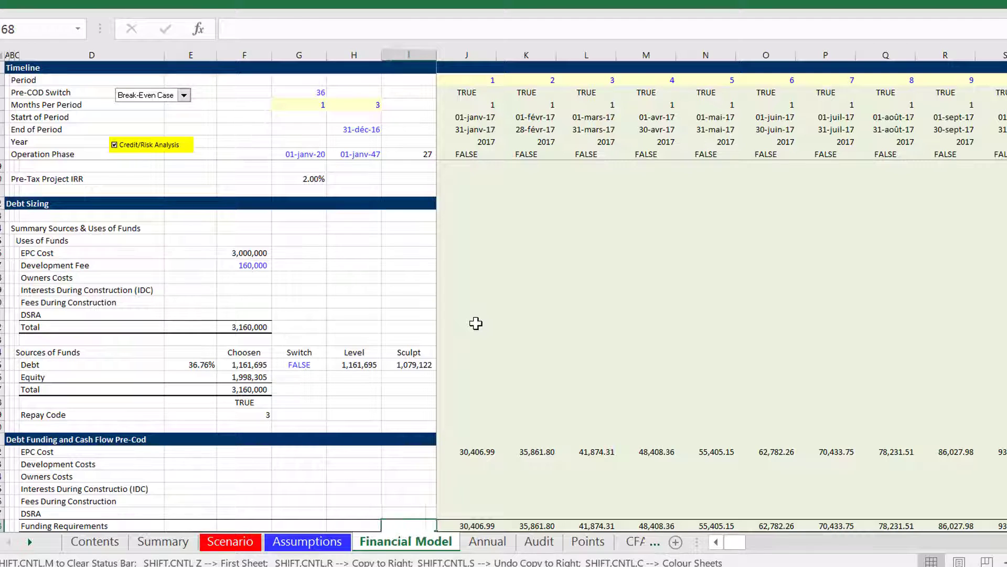
pyautogui.press('Down')
pyautogui.press('Down')
pyautogui.press('Up')
pyautogui.press('Up')
pyautogui.press('Up')
pyautogui.press('Down')
pyautogui.press('Down')
pyautogui.press('Down')
pyautogui.press('Down')
pyautogui.press('Down')
pyautogui.press('Down')
pyautogui.press('Down')
pyautogui.press('Down')
pyautogui.press('Down')
pyautogui.press('Down')
pyautogui.press('Down')
pyautogui.press('Down')
pyautogui.press('Down')
pyautogui.press('Down')
pyautogui.press('Down')
pyautogui.press('Down')
pyautogui.press('Down')
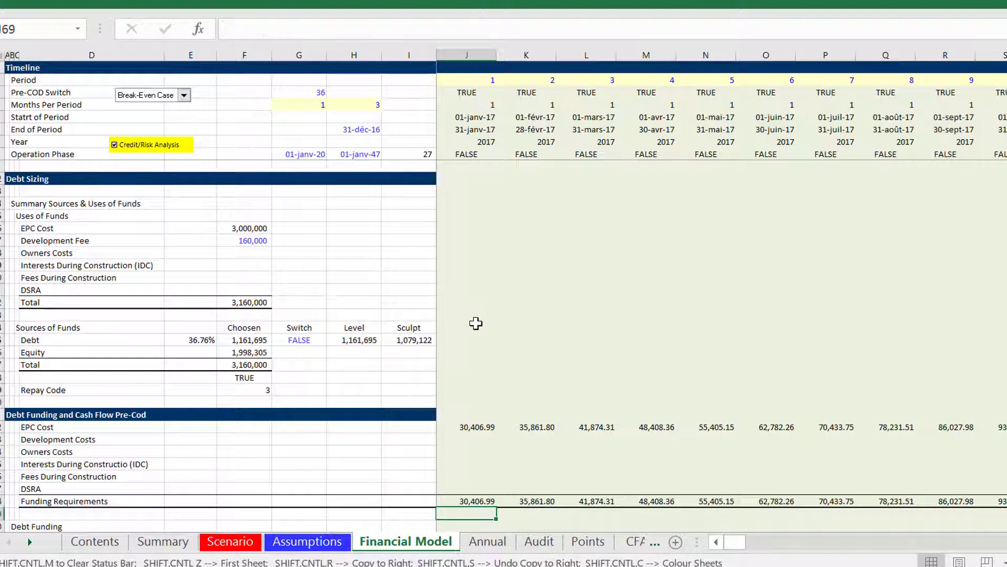
# - Examine the Debt Funding rows and the level, sculpted and fixed options in the Debt Repayment section
pyautogui.press('Down')
pyautogui.press('Down')
pyautogui.press('Down')
pyautogui.press('Down')
pyautogui.press('Down')
pyautogui.press('Down')
pyautogui.press('Down')
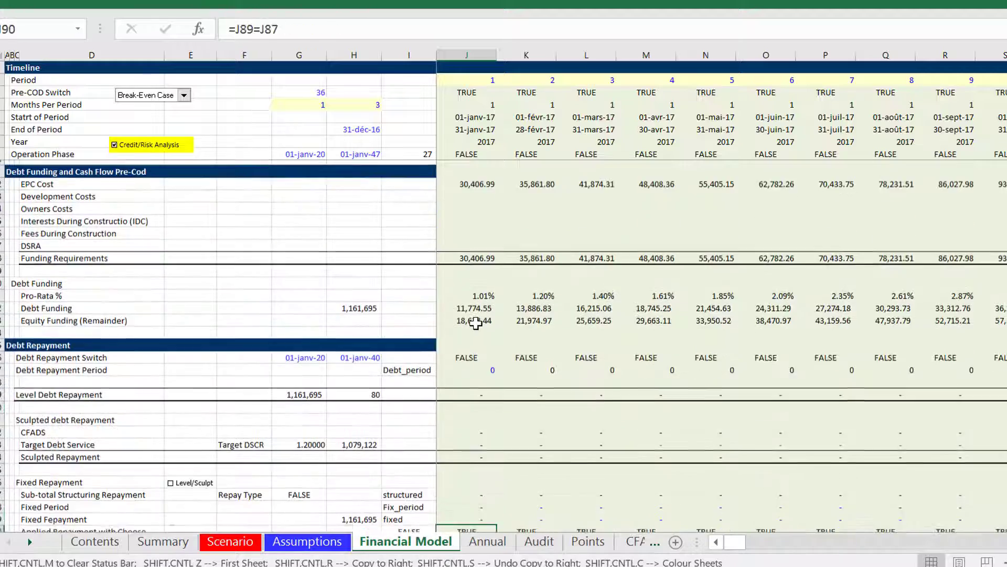
pyautogui.press('Down')
pyautogui.press('Down')
pyautogui.press('Down')
pyautogui.press('Down')
pyautogui.press('Down')
pyautogui.press('Down')
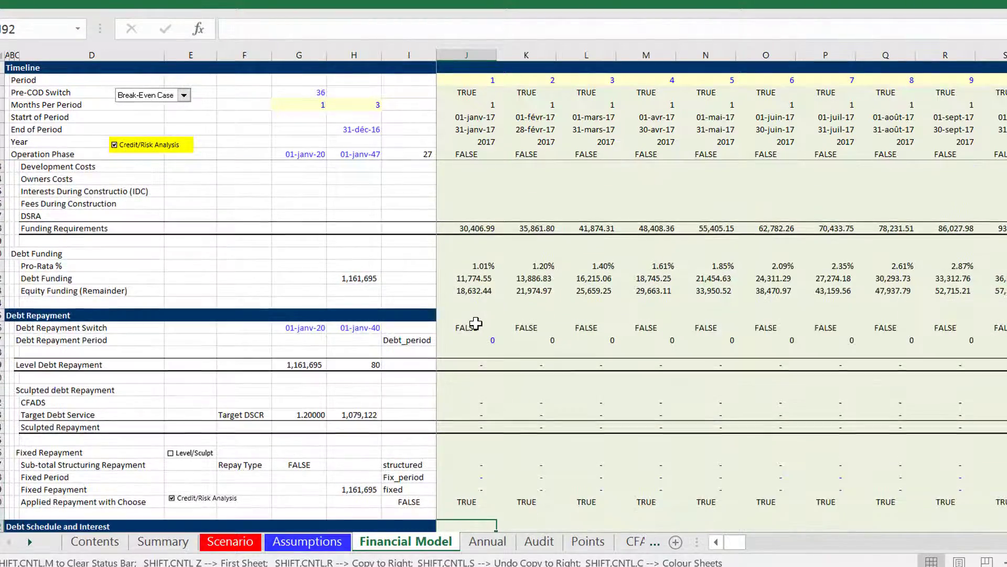
# - Examine the mini-perm switches and the Initial Mini-perm Debt rows of the Debt Schedule and Interest section, down to Less Bullet Repayment
pyautogui.press('Down')
pyautogui.press('Down')
pyautogui.press('Down')
pyautogui.press('Down')
pyautogui.press('Down')
pyautogui.press('Down')
pyautogui.press('Down')
pyautogui.press('Down')
pyautogui.press('Down')
pyautogui.press('Down')
pyautogui.press('Down')
pyautogui.press('Down')
pyautogui.press('Down')
pyautogui.press('Down')
pyautogui.press('Down')
pyautogui.press('Down')
pyautogui.press('Down')
pyautogui.press('Down')
pyautogui.press('Down')
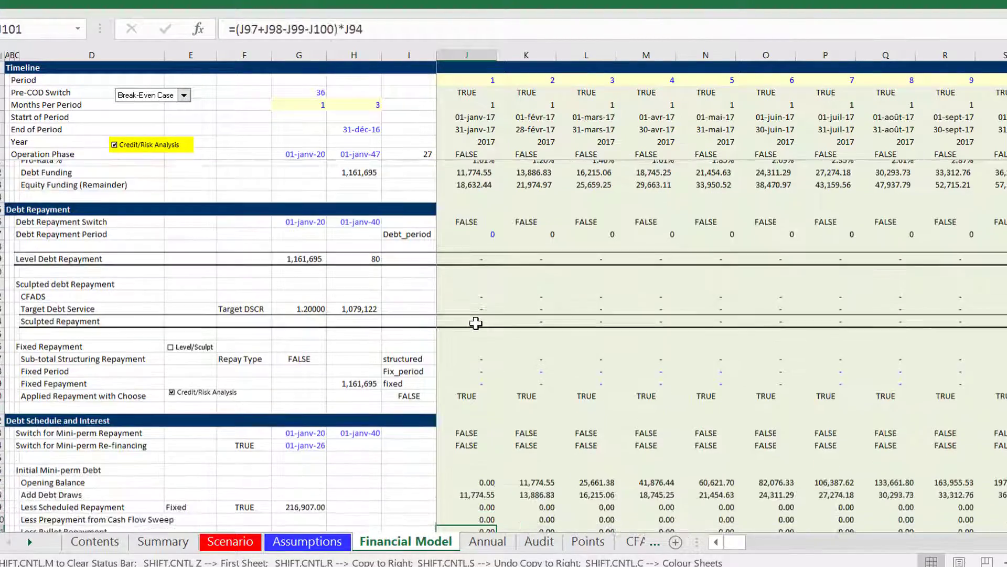
# - Review the rows from the initial debt's Closing Balance through the interest rates to Debt Size from NPV of Debt Service
pyautogui.press('Down')
pyautogui.press('Down')
pyautogui.press('Down')
pyautogui.press('Down')
pyautogui.press('Down')
pyautogui.press('Down')
pyautogui.press('Down')
pyautogui.press('Down')
pyautogui.press('Down')
pyautogui.press('Down')
pyautogui.press('Down')
pyautogui.press('Down')
pyautogui.press('Down')
pyautogui.press('Down')
pyautogui.press('Down')
pyautogui.press('Down')
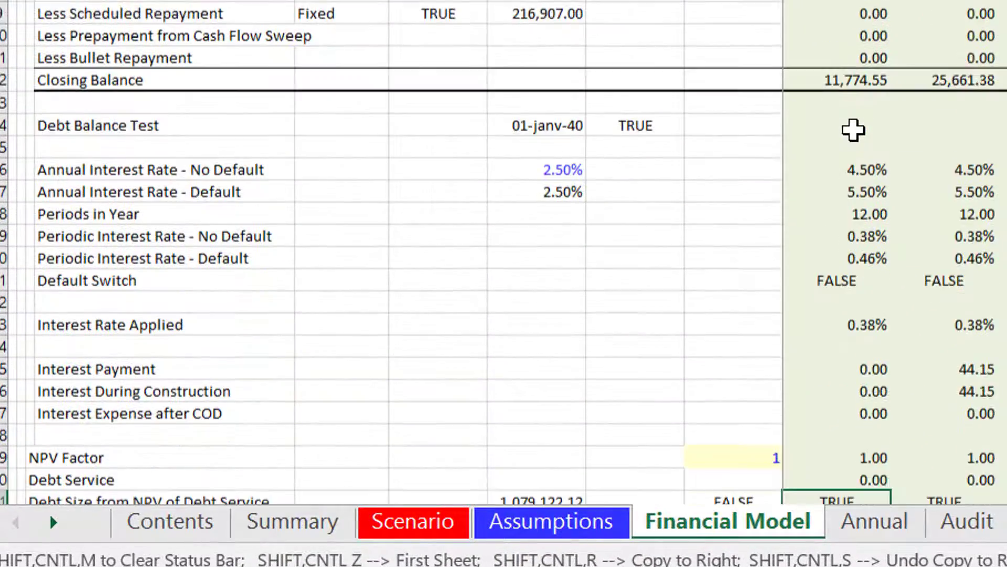
# - Go back over the default and no-default interest rate rows and inspect the first period's Default Switch formula without changing it
pyautogui.press('Up')
pyautogui.press('Up')
pyautogui.press('Up')
pyautogui.press('Up')
pyautogui.press('Up')
pyautogui.press('Up')
pyautogui.press('Up')
pyautogui.press('Up')
pyautogui.press('Up')
pyautogui.press('Up')
pyautogui.press('Up')
pyautogui.press('Up')
pyautogui.press('Up')
pyautogui.press('Up')
pyautogui.press('Up')
pyautogui.press('Up')
pyautogui.press('Up')
pyautogui.press('Up')
pyautogui.press('Down')
pyautogui.press('Down')
pyautogui.press('Down')
pyautogui.press('Down')
pyautogui.press('Down')
pyautogui.press('Down')
pyautogui.press('Down')
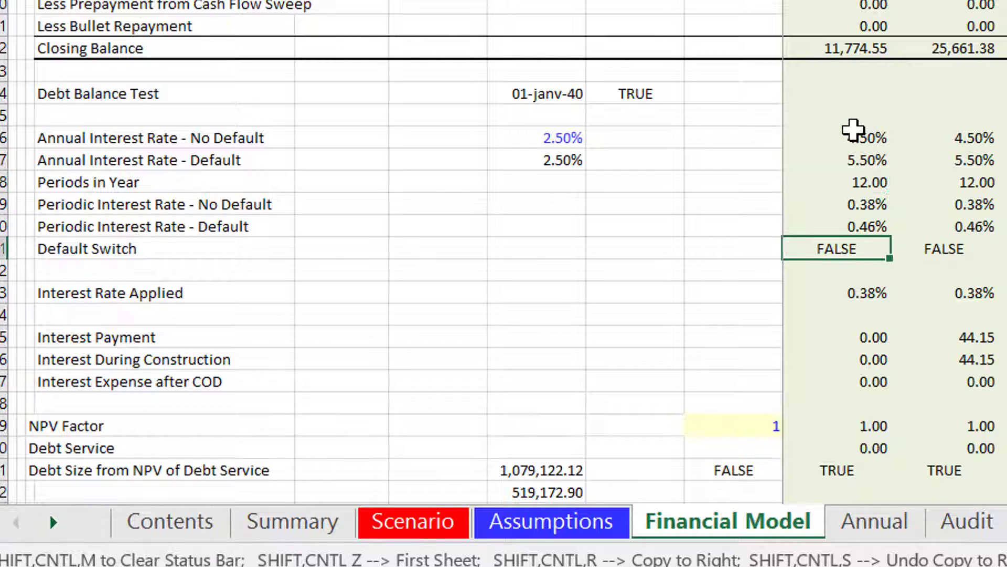
pyautogui.press('F2')
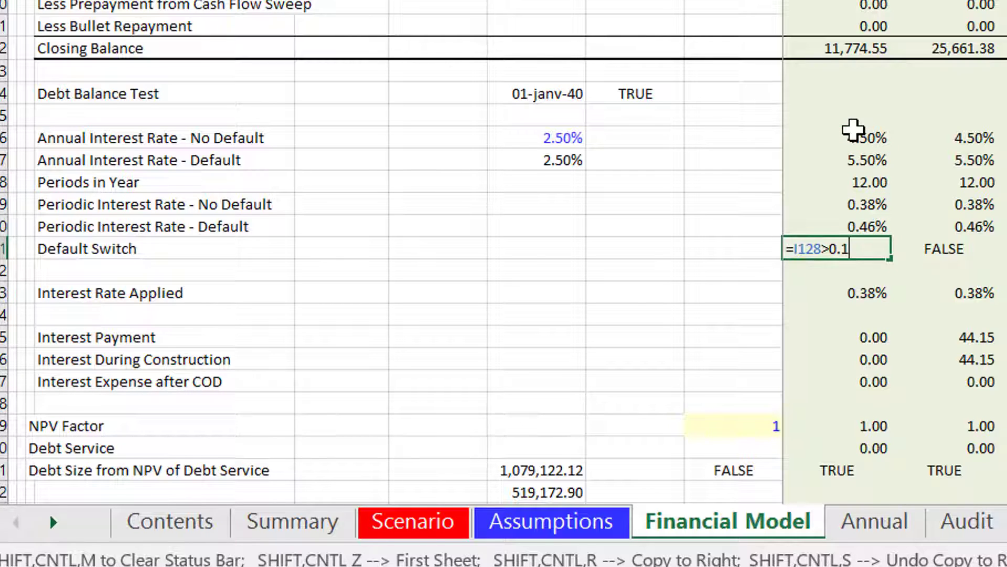
pyautogui.press('Escape')
# - Examine the Interest Rate Applied, interest payment and NPV debt size rows, along with the Defaulted Debt block beneath them
pyautogui.press('Down')
pyautogui.press('Down')
pyautogui.press('Down')
pyautogui.press('Down')
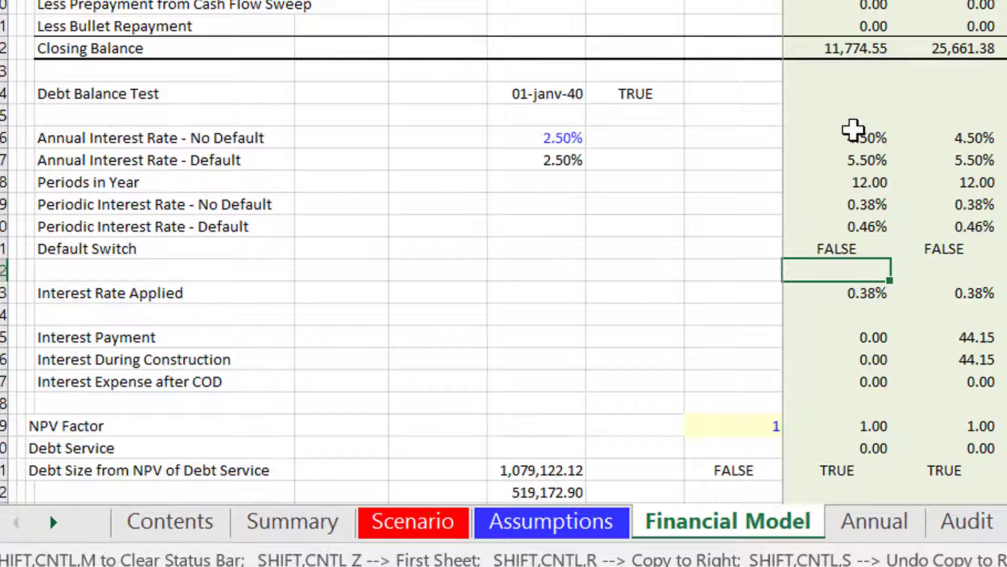
pyautogui.press('Down')
pyautogui.press('Down')
pyautogui.press('Down')
pyautogui.press('Down')
pyautogui.press('Down')
pyautogui.press('Down')
pyautogui.press('Down')
pyautogui.press('Down')
pyautogui.press('Down')
pyautogui.press('Down')
pyautogui.press('Down')
pyautogui.press('Down')
pyautogui.press('Down')
pyautogui.press('Down')
pyautogui.press('Down')
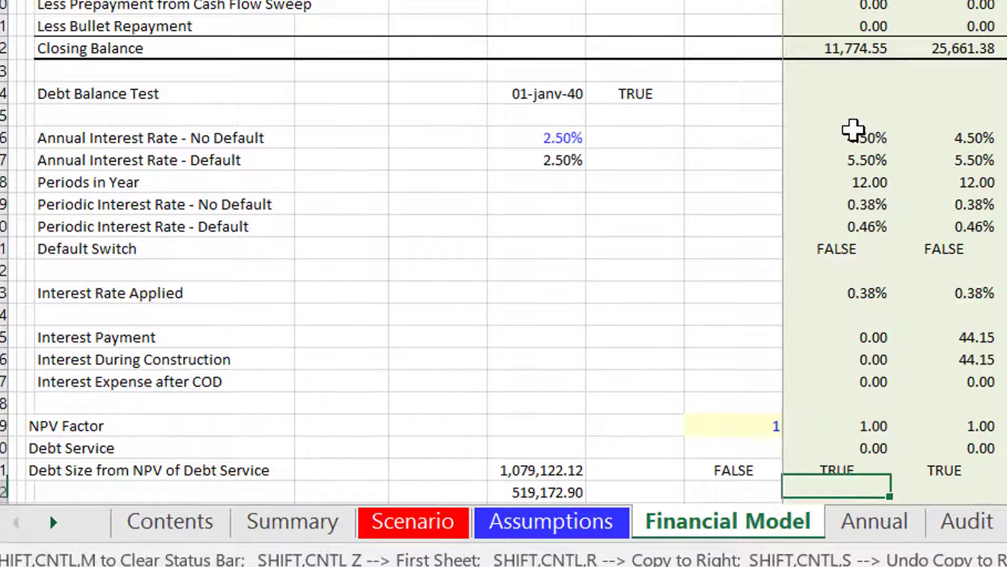
pyautogui.press('Down')
pyautogui.press('Up')
pyautogui.press('Up')
pyautogui.press('Up')
pyautogui.press('Up')
pyautogui.press('Up')
pyautogui.press('Up')
pyautogui.press('Up')
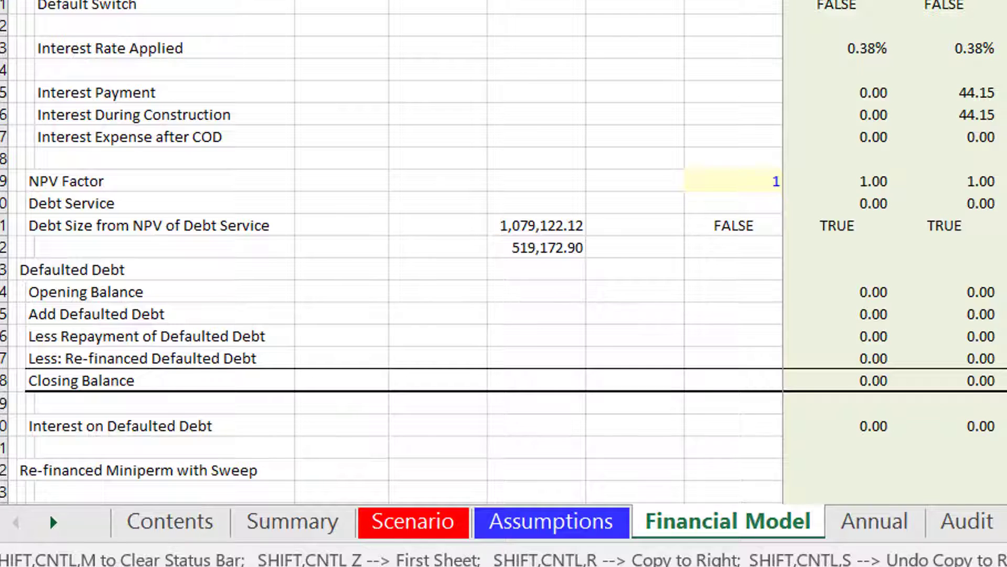
pyautogui.scroll(4, 503, 251)
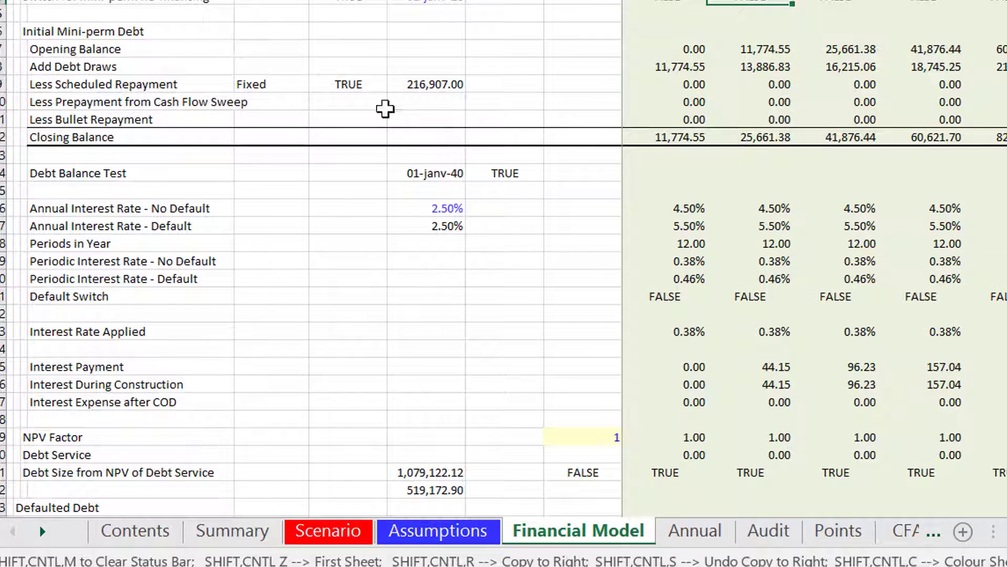
# - Trace the second period of the Initial Mini-perm Debt account from the re-financing switch down to its Closing Balance
pyautogui.press('Down')
pyautogui.press('Down')
pyautogui.press('Down')
pyautogui.press('Down')
pyautogui.press('Down')
pyautogui.press('Down')
pyautogui.press('Down')
pyautogui.press('Down')
pyautogui.press('Down')
pyautogui.press('Down')
pyautogui.press('Down')
pyautogui.press('Down')
pyautogui.press('Down')
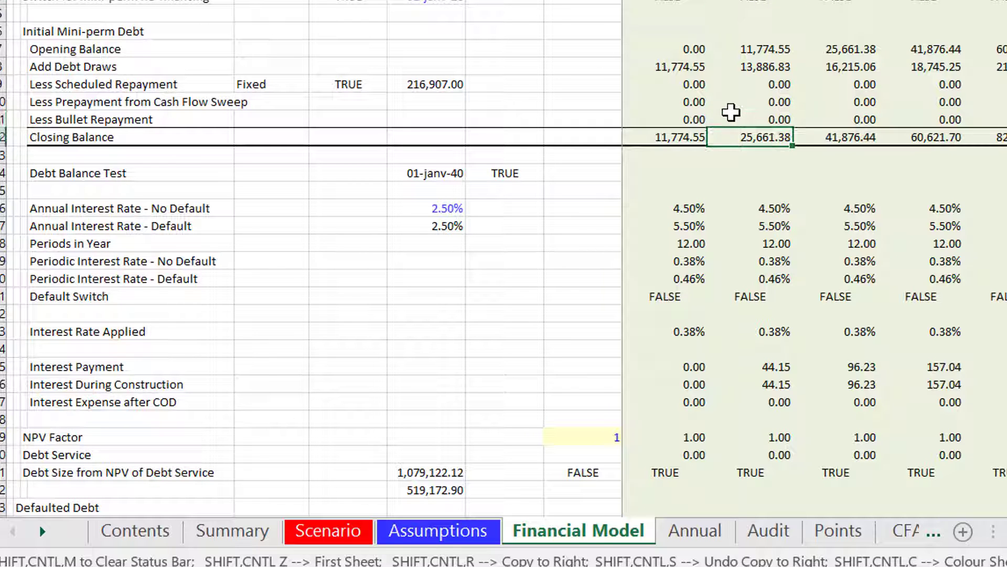
# - Follow the second period's Debt Balance Test, interest rate, Default Switch and interest expense rows below the initial debt account
pyautogui.press('Down')
pyautogui.press('Down')
pyautogui.press('Down')
pyautogui.press('Down')
pyautogui.press('Down')
pyautogui.press('Down')
pyautogui.press('Down')
pyautogui.press('Down')
pyautogui.press('Down')
pyautogui.press('Down')
pyautogui.press('Down')
pyautogui.press('Down')
pyautogui.press('Down')
pyautogui.press('Down')
pyautogui.press('Down')
pyautogui.press('Down')
pyautogui.press('Down')
pyautogui.press('Down')
pyautogui.press('Down')
pyautogui.press('Down')
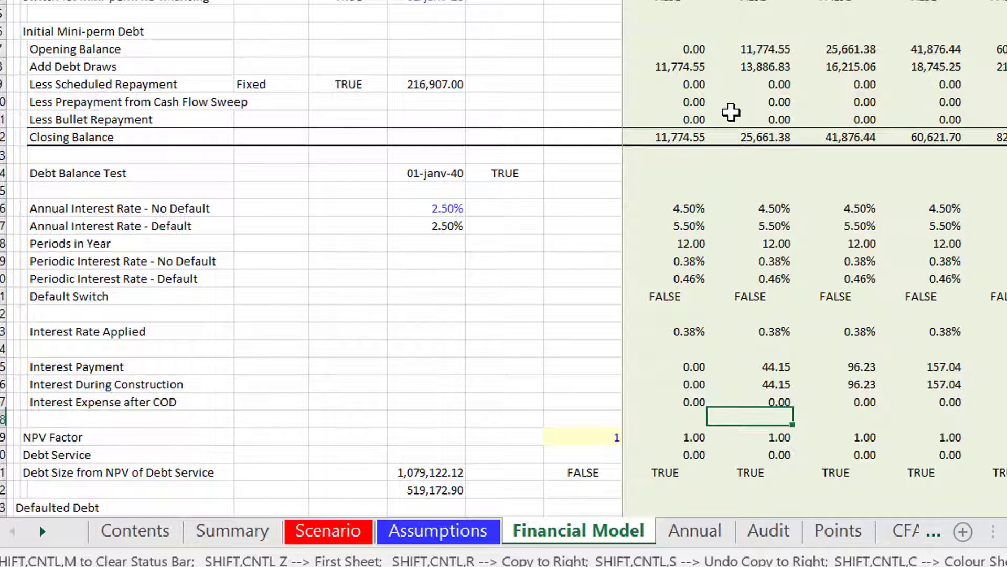
# - Examine the Defaulted Debt account and the Re-financed Miniperm with Sweep account down to its Closing Balance
pyautogui.press('Down')
pyautogui.press('Down')
pyautogui.press('Down')
pyautogui.press('Down')
pyautogui.press('Down')
pyautogui.press('Down')
pyautogui.press('Down')
pyautogui.press('Down')
pyautogui.press('Down')
pyautogui.press('Down')
pyautogui.press('Down')
pyautogui.press('Down')
pyautogui.press('Down')
pyautogui.press('Down')
pyautogui.press('Down')
pyautogui.press('Down')
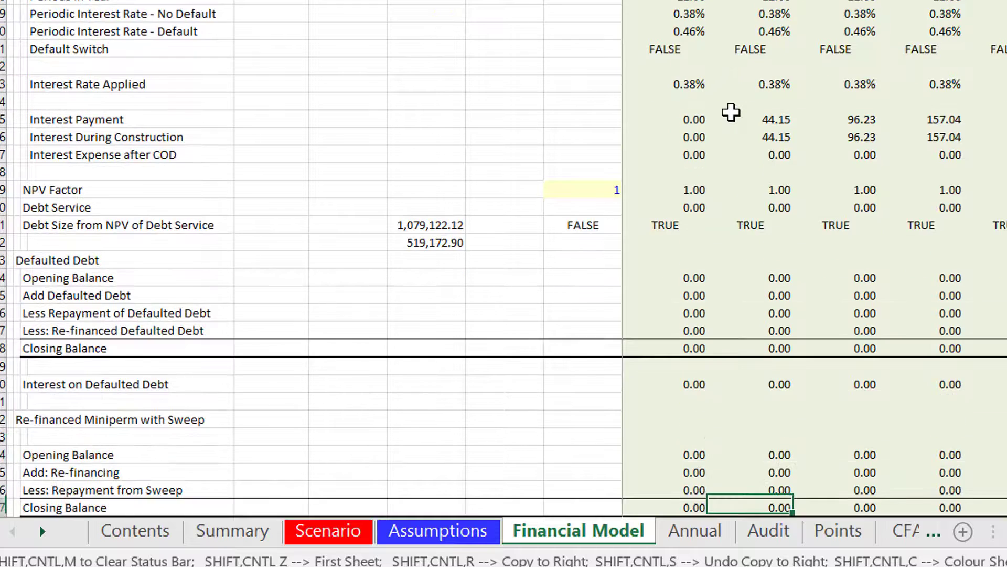
# - Return to the Defaulted Debt account and examine the first period's Add Defaulted Debt and Less Repayment of Defaulted Debt rows
pyautogui.press('Up')
pyautogui.press('Up')
pyautogui.press('Up')
pyautogui.press('Up')
pyautogui.press('Up')
pyautogui.press('Up')
pyautogui.press('Up')
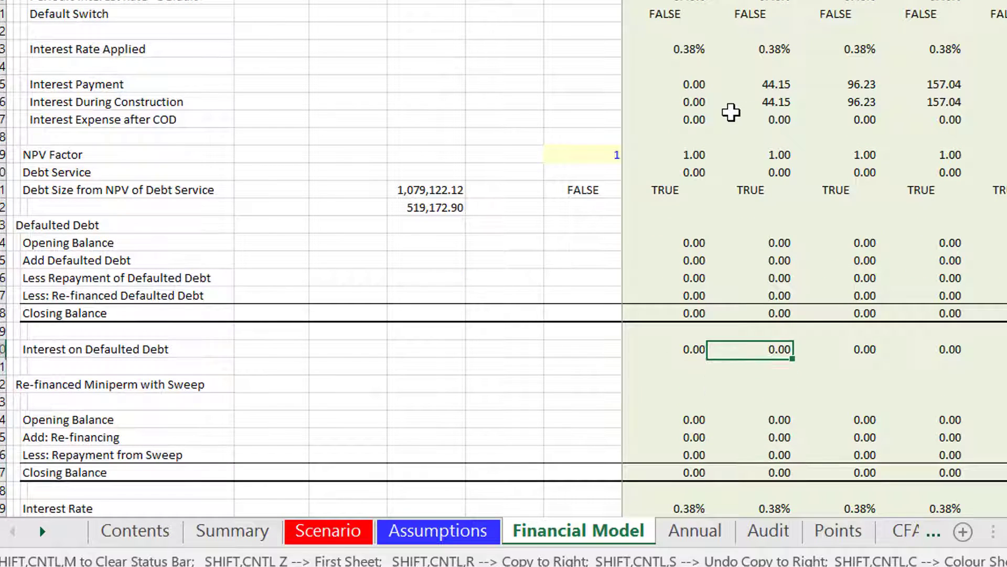
pyautogui.press('Left')
pyautogui.press('Up')
pyautogui.press('Up')
pyautogui.press('Up')
pyautogui.press('Up')
pyautogui.press('Down')
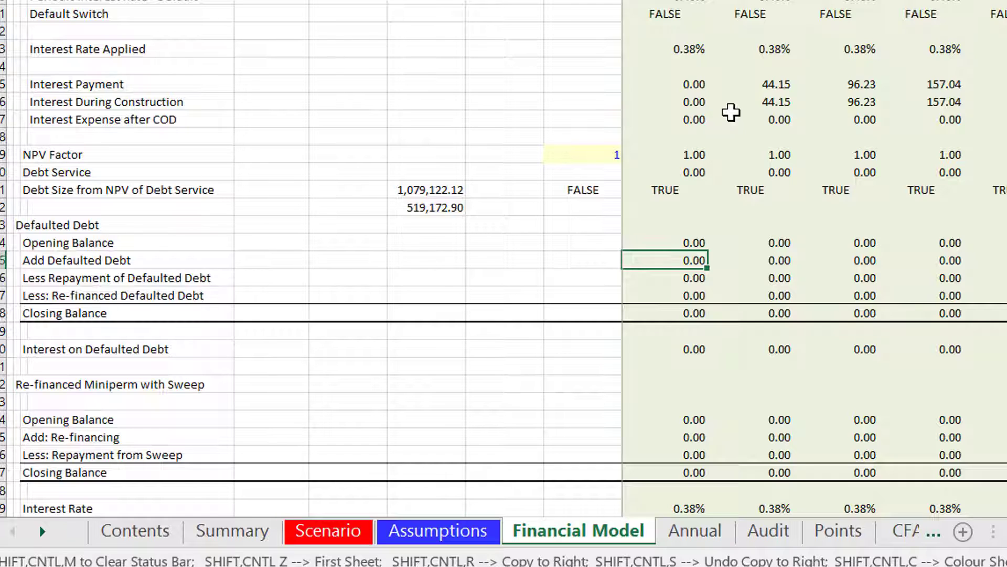
pyautogui.press('Down')
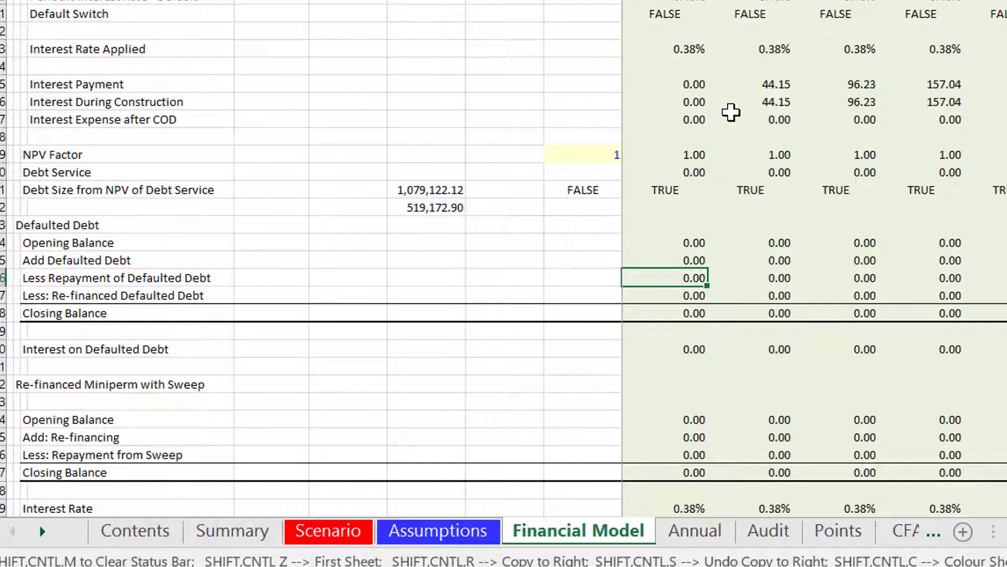
# - Return to the Initial Mini-perm Debt account and examine the first period's Opening Balance and Add Debt Draws rows
pyautogui.press('Up')
pyautogui.press('Up')
pyautogui.press('Up')
pyautogui.press('Up')
pyautogui.press('Up')
pyautogui.press('Up')
pyautogui.press('Up')
pyautogui.press('Up')
pyautogui.press('Up')
pyautogui.press('Up')
pyautogui.press('Up')
pyautogui.press('Up')
pyautogui.press('Up')
pyautogui.press('Up')
pyautogui.press('Up')
pyautogui.press('Up')
pyautogui.press('Up')
pyautogui.press('Up')
pyautogui.press('Up')
pyautogui.press('Up')
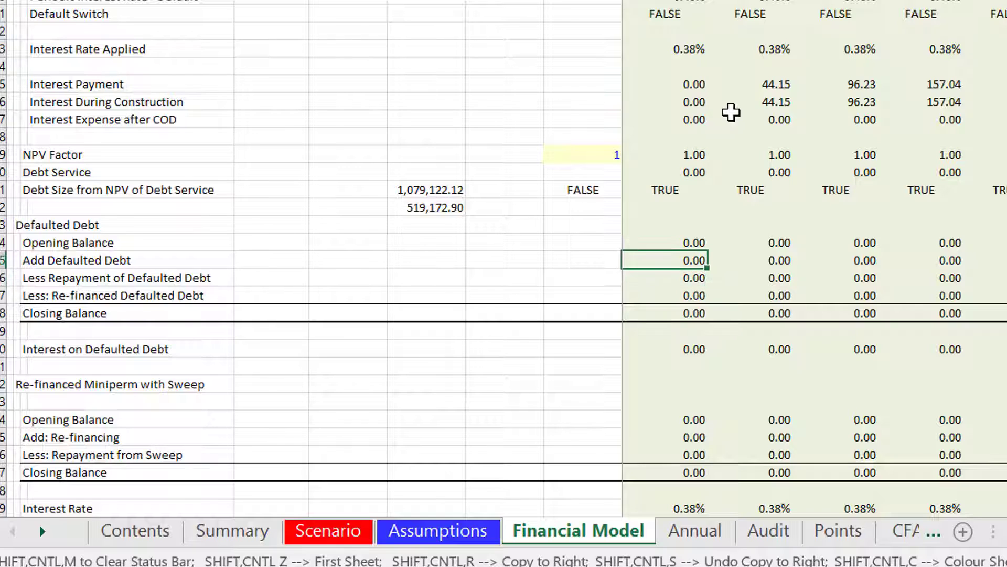
pyautogui.press('Up')
pyautogui.press('Up')
pyautogui.press('Up')
pyautogui.press('Up')
pyautogui.press('Up')
pyautogui.press('Up')
pyautogui.press('Up')
pyautogui.press('Up')
pyautogui.press('Up')
pyautogui.press('Up')
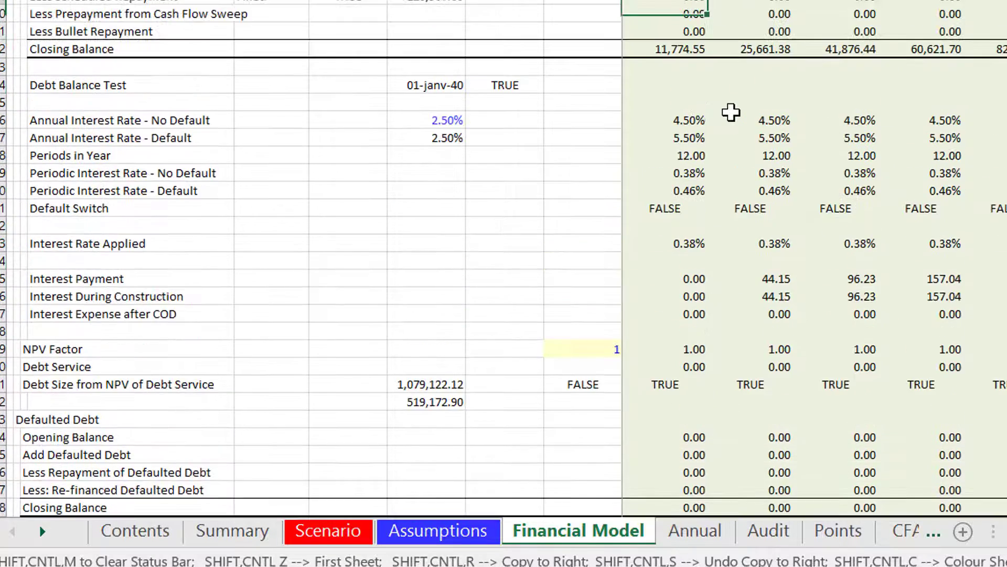
pyautogui.press('Down')
pyautogui.press('Down')
pyautogui.press('Down')
pyautogui.press('Down')
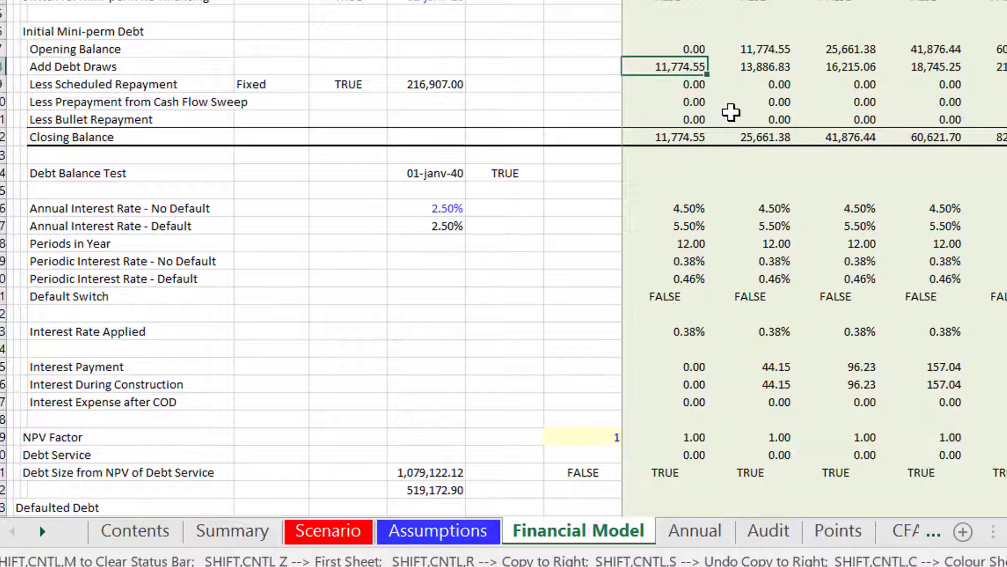
pyautogui.press('Up')
pyautogui.press('Down')
pyautogui.press('Up')
# - Trace the first period from the initial debt's repayment rows through Debt Balance Test and interest down to the Re-financed Miniperm's Closing Balance
pyautogui.press('Down')
pyautogui.press('Down')
pyautogui.press('Down')
pyautogui.press('Down')
pyautogui.press('Down')
pyautogui.press('Down')
pyautogui.press('Down')
pyautogui.press('Down')
pyautogui.press('Down')
pyautogui.press('Down')
pyautogui.press('Down')
pyautogui.press('Down')
pyautogui.press('Down')
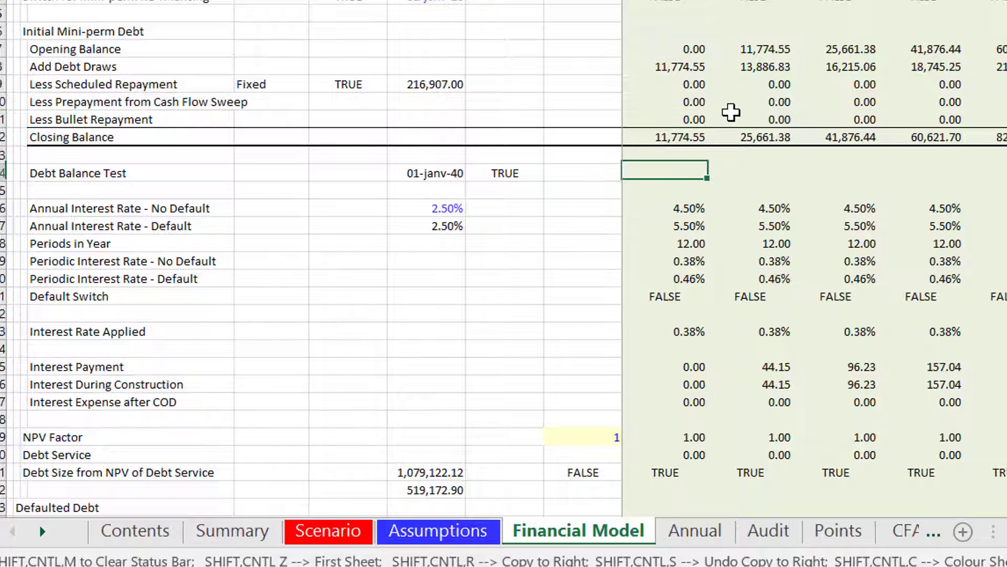
pyautogui.press('Down')
pyautogui.press('Down')
pyautogui.press('Down')
pyautogui.press('Down')
pyautogui.press('Down')
pyautogui.press('Down')
pyautogui.press('Down')
pyautogui.press('Down')
pyautogui.press('Down')
pyautogui.press('Down')
pyautogui.press('Down')
pyautogui.press('Down')
pyautogui.press('Down')
pyautogui.press('Down')
pyautogui.press('Down')
pyautogui.press('Down')
pyautogui.press('Down')
pyautogui.press('Down')
pyautogui.press('Down')
pyautogui.press('Down')
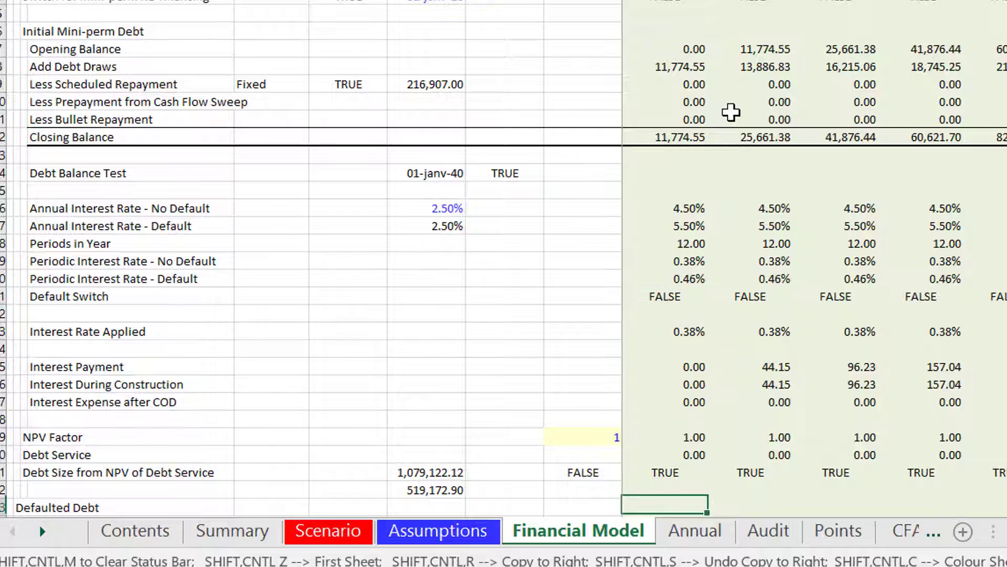
pyautogui.press('Down')
pyautogui.press('Down')
pyautogui.press('Down')
pyautogui.press('Down')
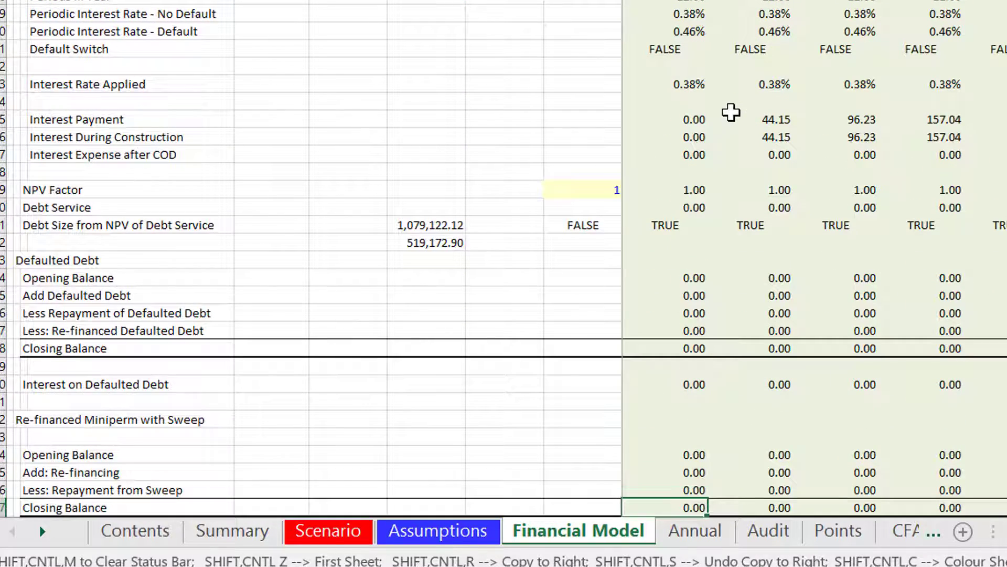
# - Go back to the Defaulted Debt account and examine the first period's Less: Re-financed Defaulted Debt and Closing Balance rows
pyautogui.press('Up')
pyautogui.press('Up')
pyautogui.press('Up')
pyautogui.press('Up')
pyautogui.press('Up')
pyautogui.press('Up')
pyautogui.press('Up')
pyautogui.press('Up')
pyautogui.press('Up')
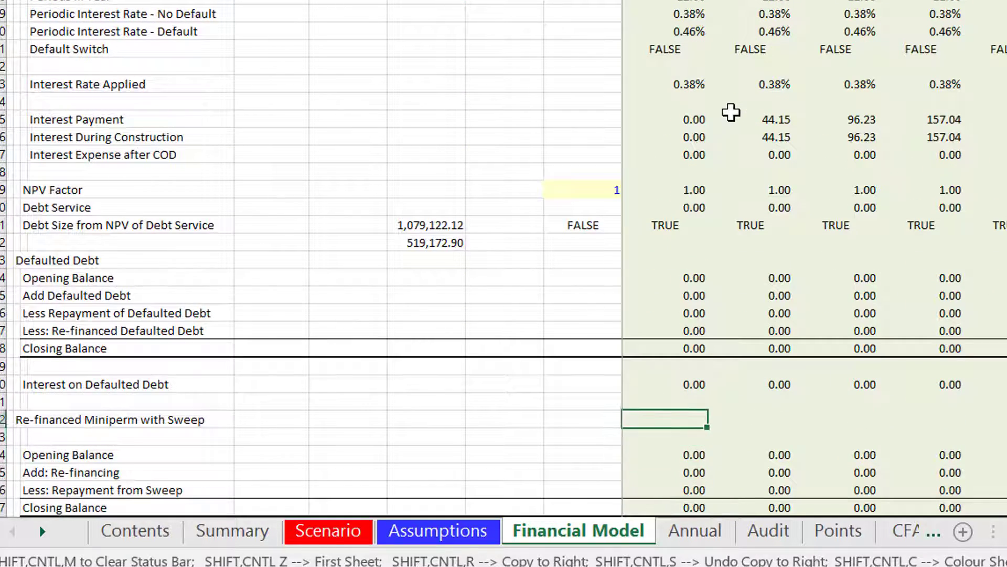
pyautogui.press('Up')
pyautogui.press('Up')
pyautogui.press('Up')
pyautogui.press('Up')
pyautogui.press('Down')
pyautogui.press('Down')
pyautogui.press('Down')
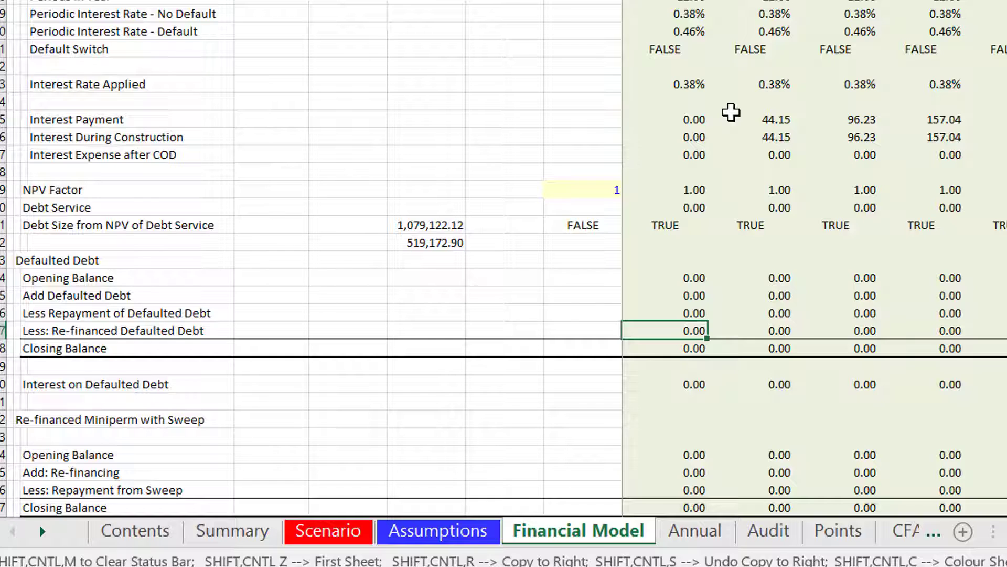
pyautogui.press('Down')
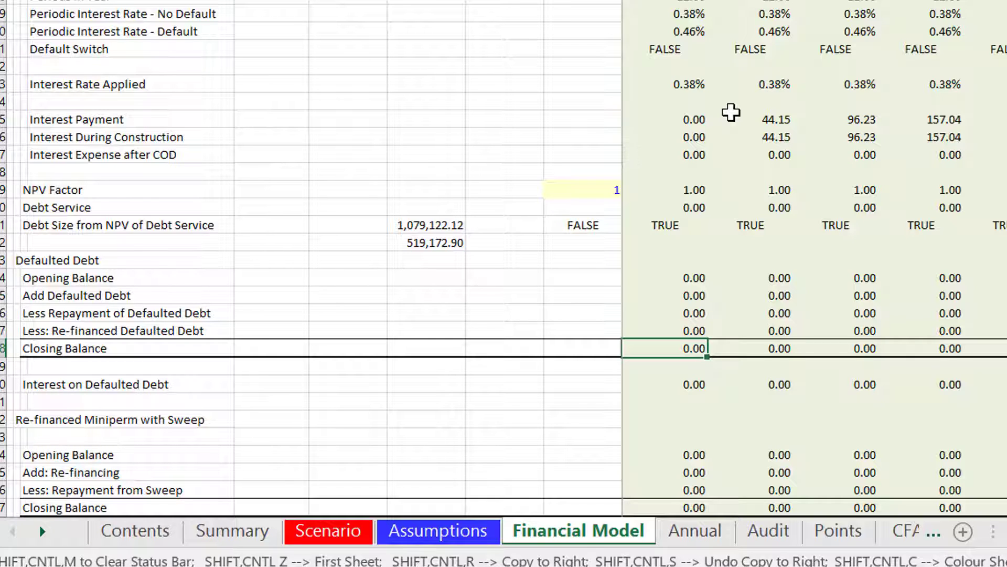
# - Review the first period of the Defaulted Debt account again from its heading down to Less: Re-financed Defaulted Debt
pyautogui.press('Up')
pyautogui.press('Up')
pyautogui.press('Up')
pyautogui.press('Up')
pyautogui.press('Up')
pyautogui.press('Up')
pyautogui.press('Up')
pyautogui.press('Up')
pyautogui.press('Up')
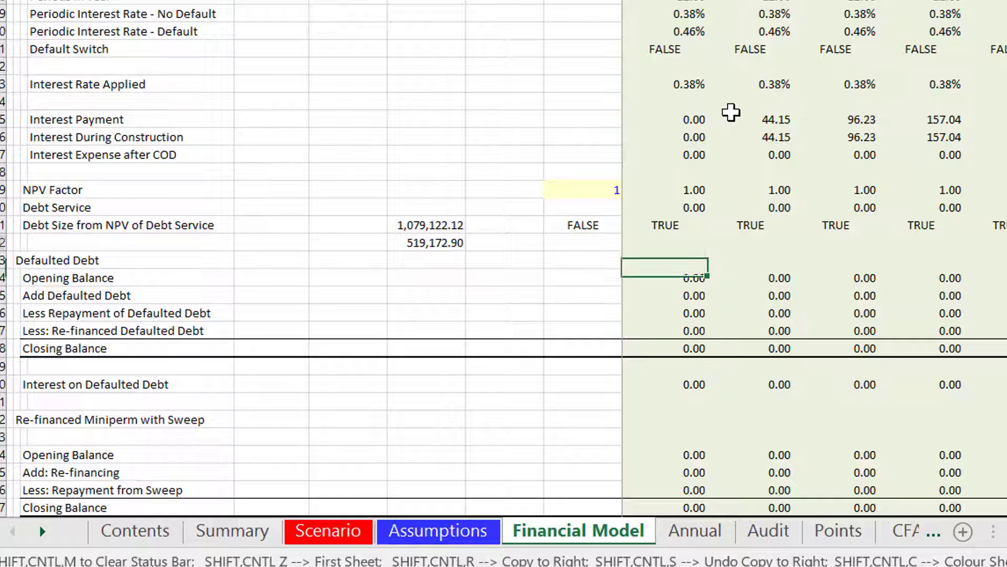
pyautogui.press('Down')
pyautogui.press('Down')
pyautogui.press('Down')
pyautogui.press('Down')
pyautogui.press('Down')
pyautogui.press('Down')
pyautogui.press('Down')
pyautogui.press('Down')
pyautogui.press('Down')
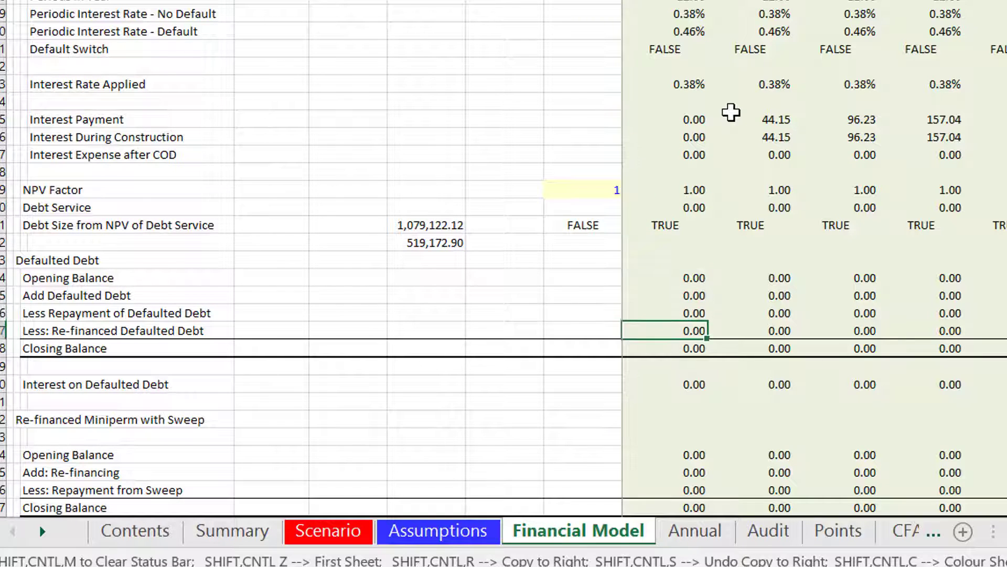
# - Return from the Defaulted Debt account to the first period's periodic interest rate rows and its Default Switch
pyautogui.press('Up')
pyautogui.press('Up')
pyautogui.press('Up')
pyautogui.press('Up')
pyautogui.press('Up')
pyautogui.press('Up')
pyautogui.press('Up')
pyautogui.press('Up')
pyautogui.press('Up')
pyautogui.press('Up')
pyautogui.press('Up')
pyautogui.press('Up')
pyautogui.press('Up')
pyautogui.press('Up')
pyautogui.press('Up')
pyautogui.press('Up')
pyautogui.press('Up')
pyautogui.press('Up')
pyautogui.press('Up')
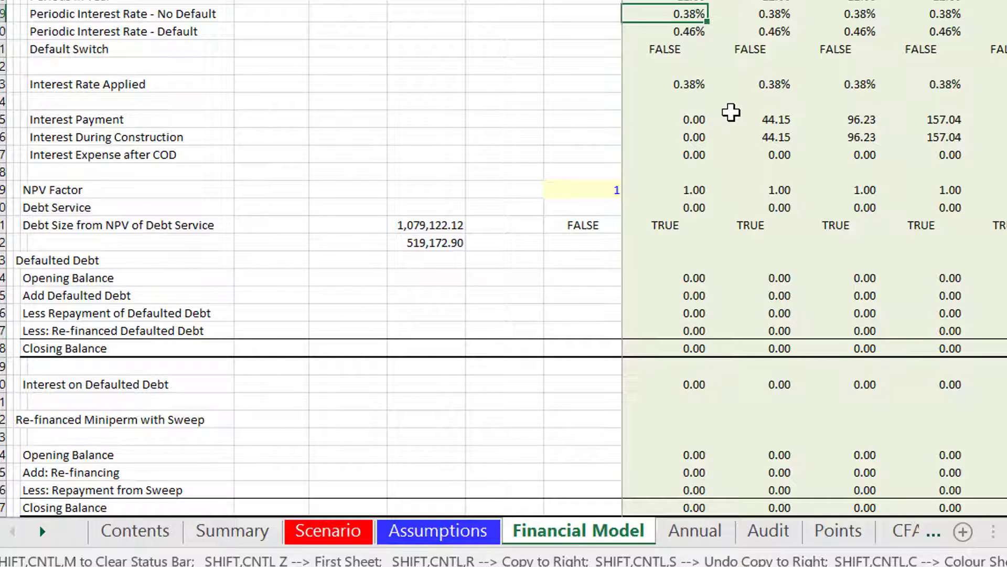
pyautogui.press('Down')
pyautogui.press('Down')
# - Follow the Default Switch row across the construction periods into early operations and examine its formula in period 38
pyautogui.press('Right')
pyautogui.press('Right')
pyautogui.press('Right')
pyautogui.press('Right')
pyautogui.press('Right')
pyautogui.press('Right')
pyautogui.press('Right')
pyautogui.press('Right')
pyautogui.press('Right')
pyautogui.press('Right')
pyautogui.press('Right')
pyautogui.press('Right')
pyautogui.press('Right')
pyautogui.press('Right')
pyautogui.press('Right')
pyautogui.press('Right')
pyautogui.press('Right')
pyautogui.press('Right')
pyautogui.press('Right')
pyautogui.press('Right')
pyautogui.press('Right')
pyautogui.press('Right')
pyautogui.press('Right')
pyautogui.press('Right')
pyautogui.press('Right')
pyautogui.press('Right')
pyautogui.press('Right')
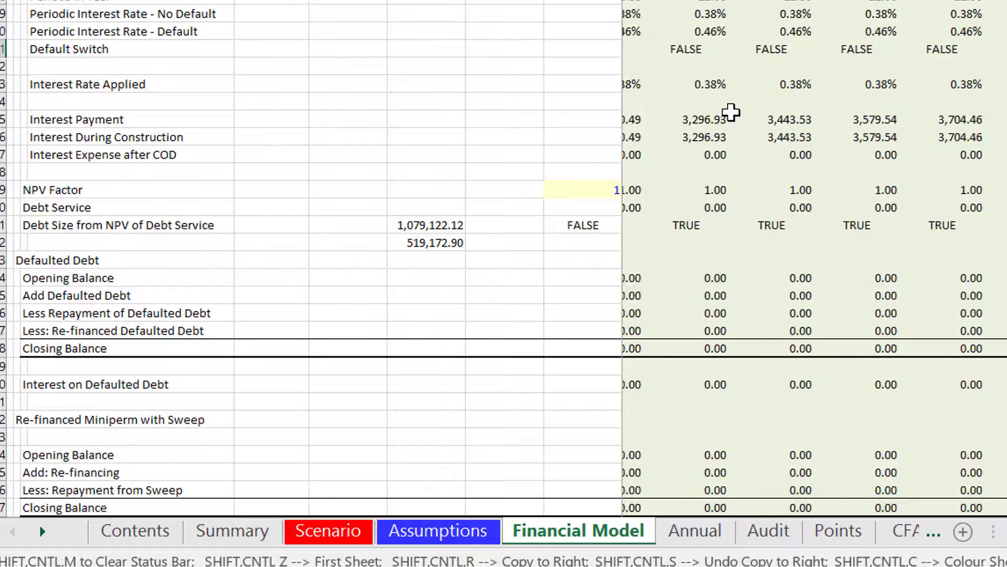
pyautogui.press('Right')
pyautogui.press('Right')
pyautogui.press('Right')
pyautogui.press('Right')
pyautogui.press('Right')
pyautogui.press('Right')
pyautogui.press('Right')
pyautogui.press('Right')
pyautogui.press('Right')
pyautogui.press('Left')
pyautogui.press('Left')
pyautogui.press('Left')
pyautogui.press('Left')
pyautogui.press('Left')
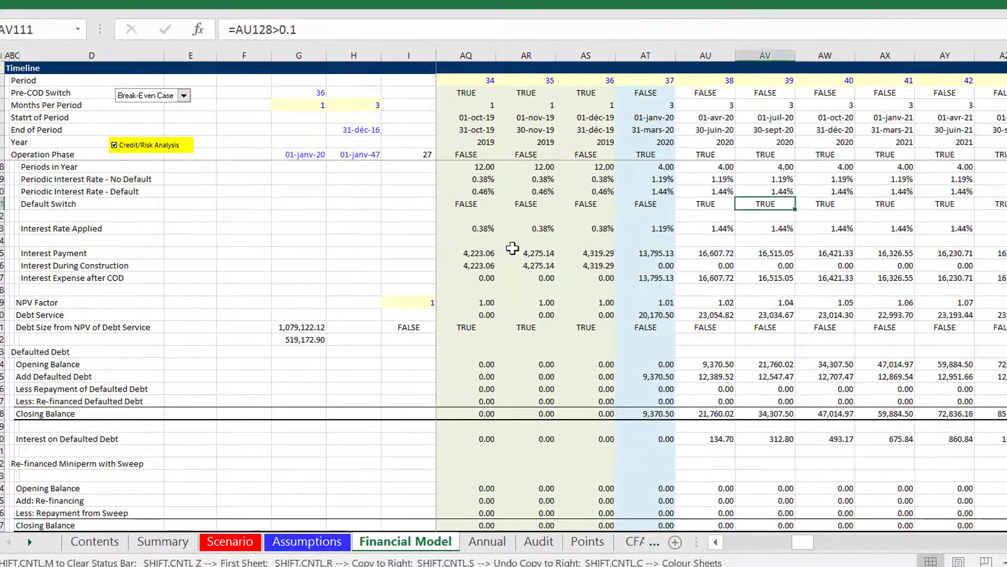
pyautogui.press('Left')
pyautogui.press('Right')
pyautogui.press('Left')
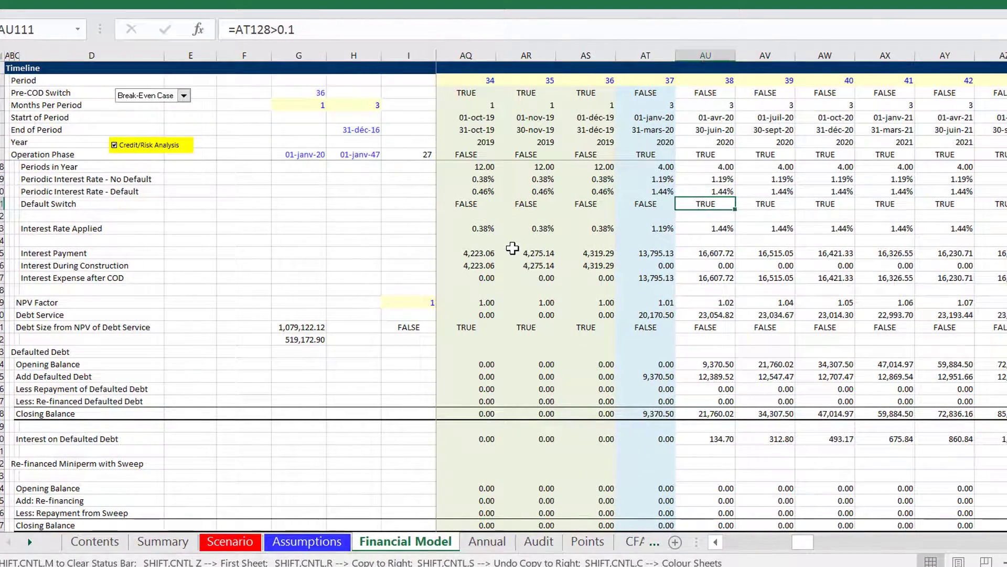
# - Compare period 38's no-default and default periodic interest rates with its Default Switch
pyautogui.press('Up')
pyautogui.press('Up')
pyautogui.press('Down')
pyautogui.press('Down')
pyautogui.press('Up')
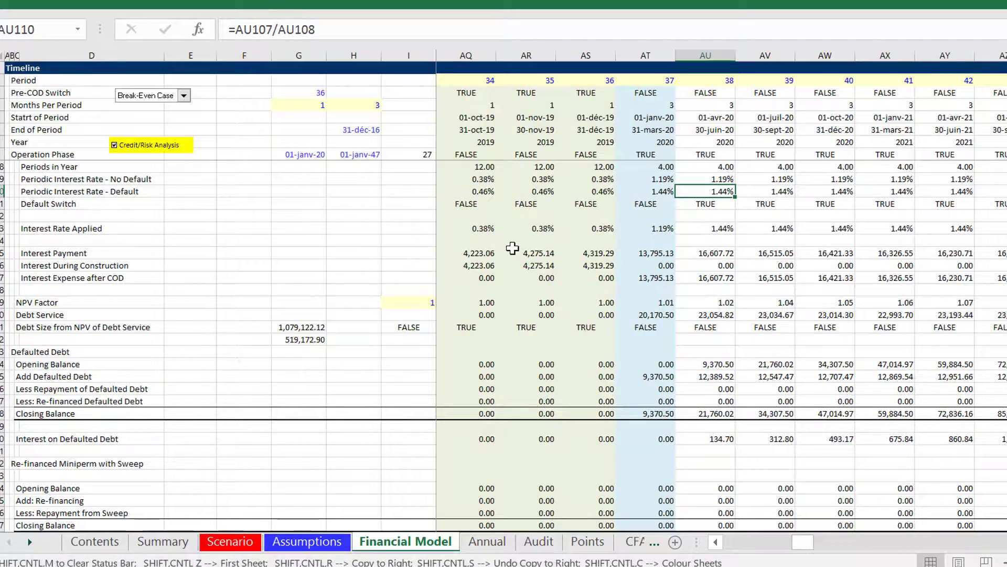
pyautogui.press('Down')
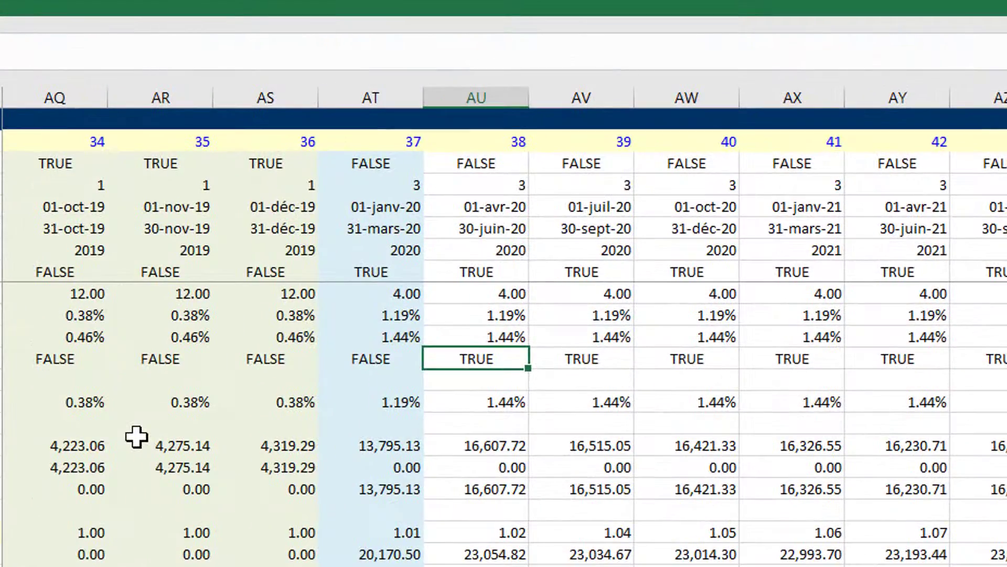
# - Trace period 38's Default Switch back to the period 37 Closing Balance of the Defaulted Debt account
pyautogui.press('Left')
pyautogui.press('Down')
pyautogui.press('Down')
pyautogui.press('Down')
pyautogui.press('Down')
pyautogui.press('Down')
pyautogui.press('Down')
pyautogui.press('Down')
pyautogui.press('Down')
pyautogui.press('Down')
pyautogui.press('Down')
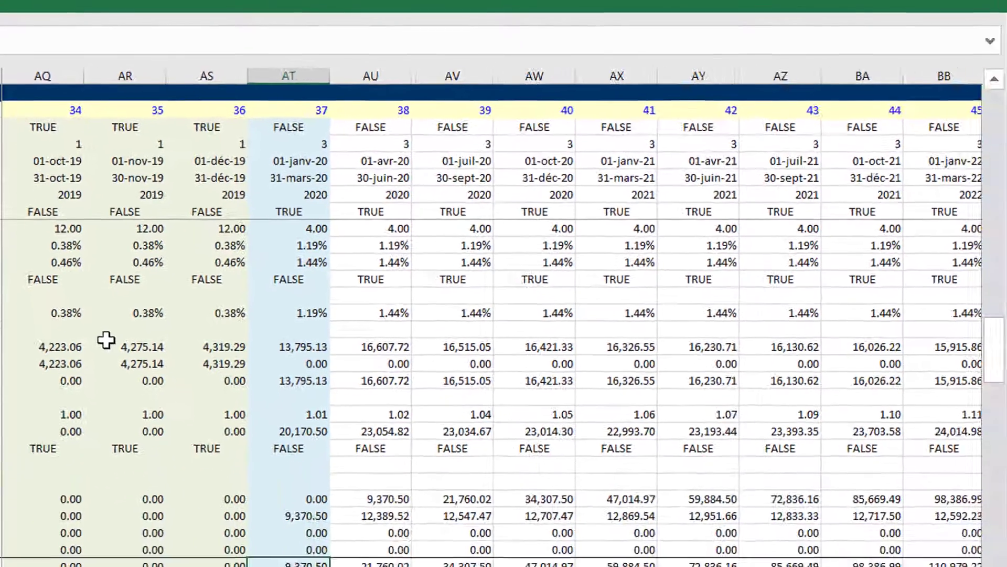
pyautogui.press('Left')
pyautogui.press('Right')
pyautogui.press('Left')
pyautogui.press('Right')
# - Go back up to the Default Switch row and compare the switch in periods 37 and 38
pyautogui.press('Up')
pyautogui.press('Up')
pyautogui.press('Up')
pyautogui.press('Up')
pyautogui.press('Up')
pyautogui.press('Up')
pyautogui.press('Up')
pyautogui.press('Up')
pyautogui.press('Up')
pyautogui.press('Up')
pyautogui.press('Up')
pyautogui.press('Up')
pyautogui.press('Up')
pyautogui.press('Up')
pyautogui.press('Up')
pyautogui.press('Up')
pyautogui.press('Up')
pyautogui.press('Up')
pyautogui.press('Down')
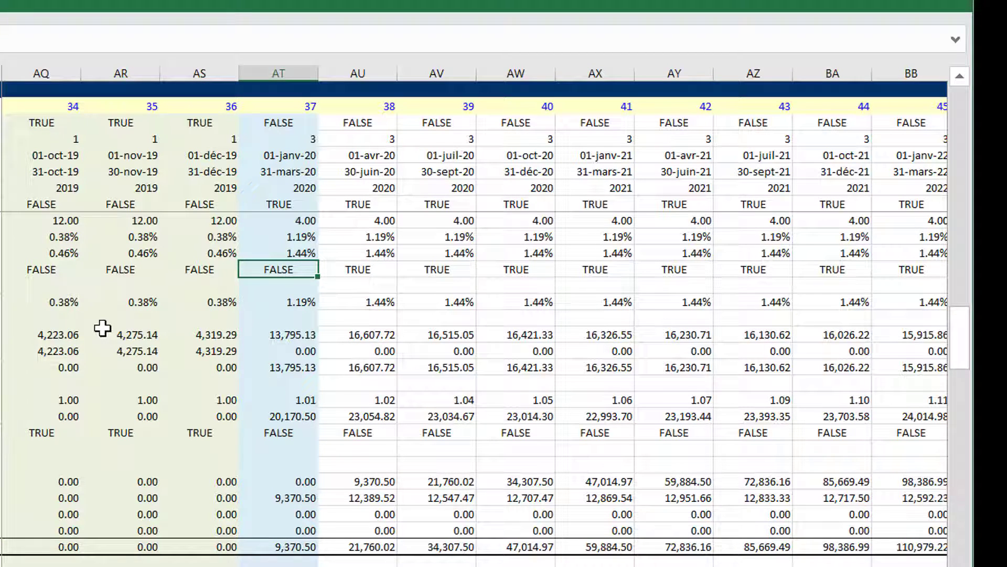
pyautogui.press('Right')
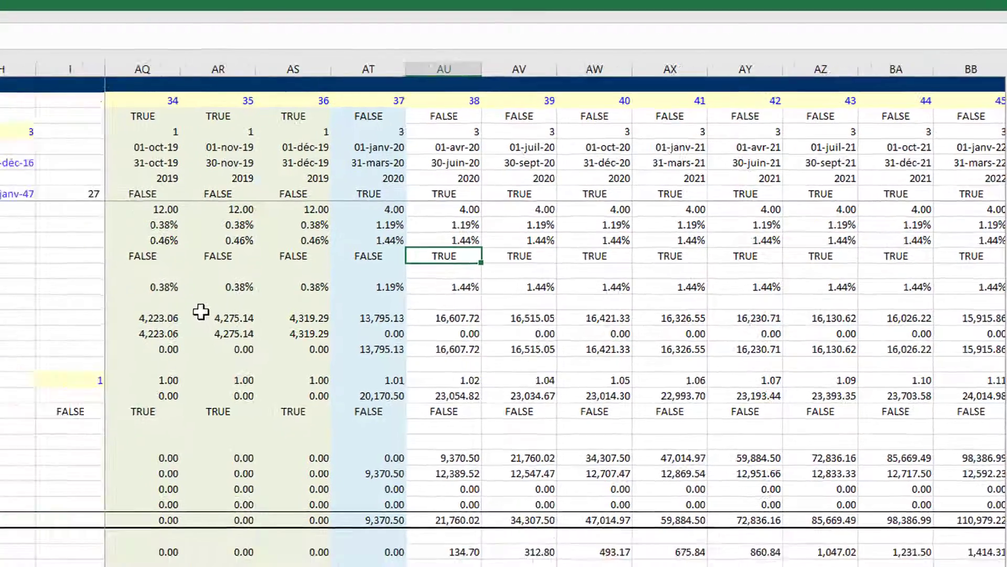
# - Follow the Default Switch row from period 38 through the operating periods to beyond the period 61 re-financing
pyautogui.press('Right')
pyautogui.press('Right')
pyautogui.press('Right')
pyautogui.press('Right')
pyautogui.press('Right')
pyautogui.press('Right')
pyautogui.press('Right')
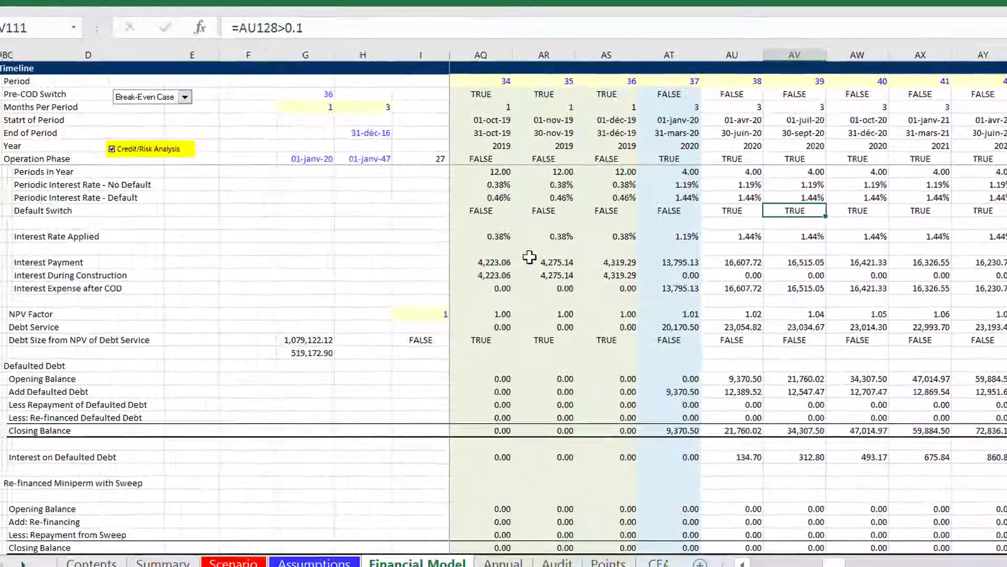
pyautogui.press('Right')
pyautogui.press('Right')
pyautogui.press('Right')
pyautogui.press('Right')
pyautogui.press('Right')
pyautogui.press('Right')
pyautogui.press('Right')
pyautogui.press('Right')
pyautogui.press('Right')
pyautogui.press('Right')
pyautogui.press('Right')
pyautogui.press('Right')
pyautogui.press('Right')
pyautogui.press('Right')
pyautogui.press('Right')
pyautogui.press('Right')
pyautogui.press('Right')
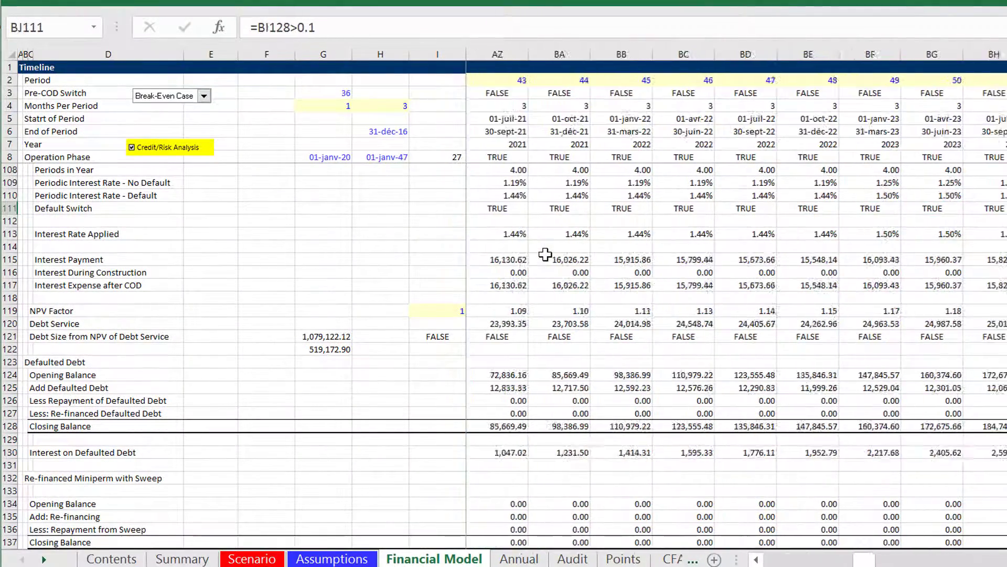
pyautogui.press('Right')
pyautogui.press('Right')
pyautogui.press('Right')
pyautogui.press('Right')
pyautogui.press('Right')
pyautogui.press('Right')
pyautogui.press('Right')
pyautogui.press('Right')
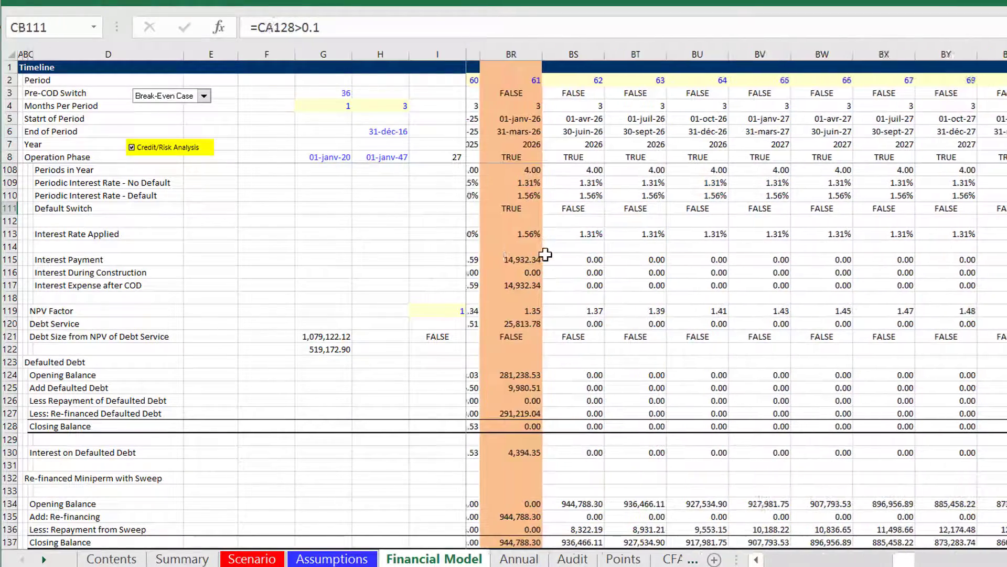
# - Examine the Default Switch formulas in the periods following the 2026 re-financing, around periods 68 and 69
pyautogui.press('Left')
pyautogui.press('Left')
pyautogui.press('Right')
pyautogui.press('Right')
pyautogui.press('Right')
pyautogui.press('Right')
pyautogui.press('Right')
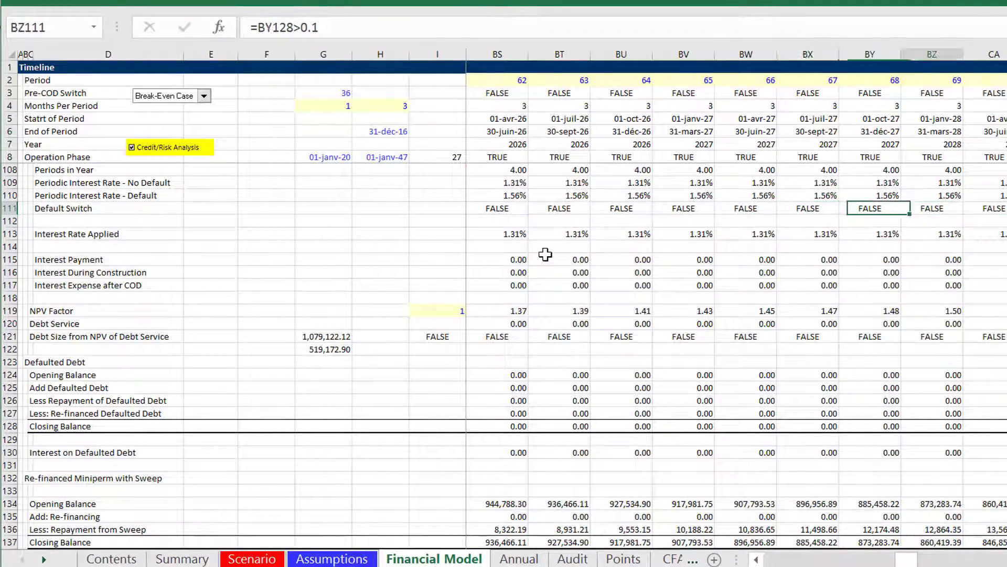
# - Follow the Default Switch row back from period 68 through the operating periods to period 13 in the construction phase
pyautogui.press('Left')
pyautogui.press('Left')
pyautogui.press('Left')
pyautogui.press('Left')
pyautogui.press('Left')
pyautogui.press('Left')
pyautogui.press('Left')
pyautogui.press('Left')
pyautogui.press('Left')
pyautogui.press('Left')
pyautogui.press('Left')
pyautogui.press('Left')
pyautogui.press('Left')
pyautogui.press('Left')
pyautogui.press('Left')
pyautogui.press('Left')
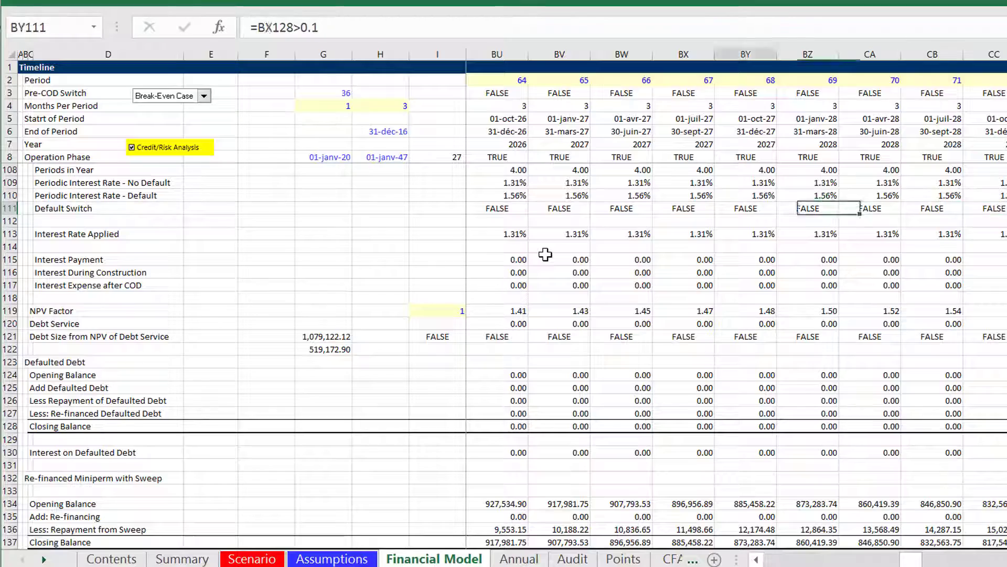
pyautogui.press('Left')
pyautogui.press('Left')
pyautogui.press('Left')
pyautogui.press('Left')
pyautogui.press('Left')
pyautogui.press('Left')
pyautogui.press('Left')
pyautogui.press('Left')
pyautogui.press('Left')
pyautogui.press('Left')
pyautogui.press('Left')
pyautogui.press('Left')
pyautogui.press('Left')
pyautogui.press('Left')
pyautogui.press('Left')
pyautogui.press('Left')
pyautogui.press('Left')
pyautogui.press('Left')
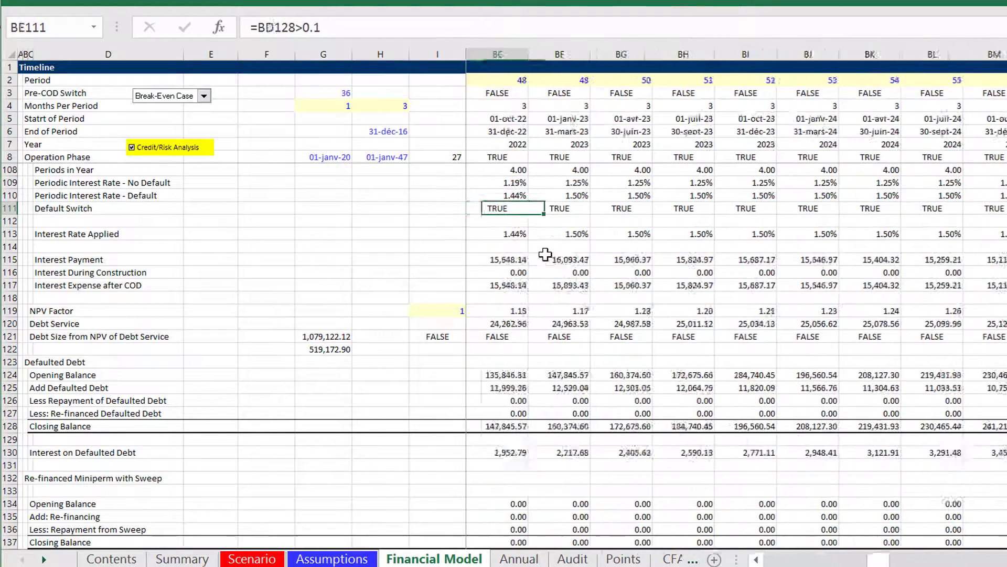
pyautogui.press('Left')
pyautogui.press('Left')
pyautogui.press('Left')
pyautogui.press('Left')
pyautogui.press('Left')
pyautogui.press('Left')
pyautogui.press('Left')
pyautogui.press('Left')
pyautogui.press('Left')
pyautogui.press('Left')
pyautogui.press('Left')
pyautogui.press('Left')
pyautogui.press('Left')
pyautogui.press('Left')
pyautogui.press('Left')
pyautogui.press('Left')
pyautogui.press('Left')
pyautogui.press('Left')
pyautogui.press('Left')
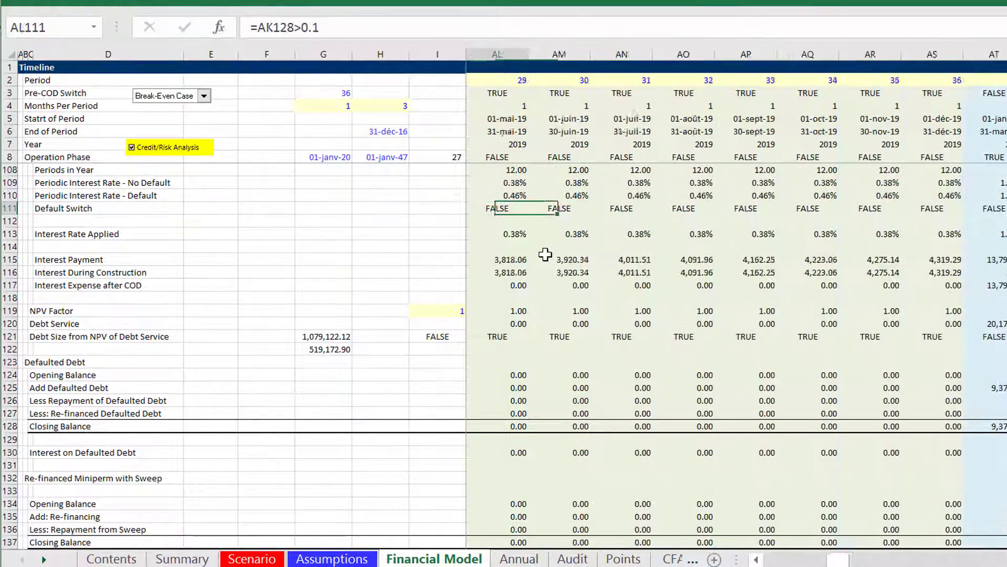
pyautogui.press('Left')
pyautogui.press('Left')
pyautogui.press('Left')
pyautogui.press('Left')
pyautogui.press('Left')
pyautogui.press('Left')
pyautogui.press('Left')
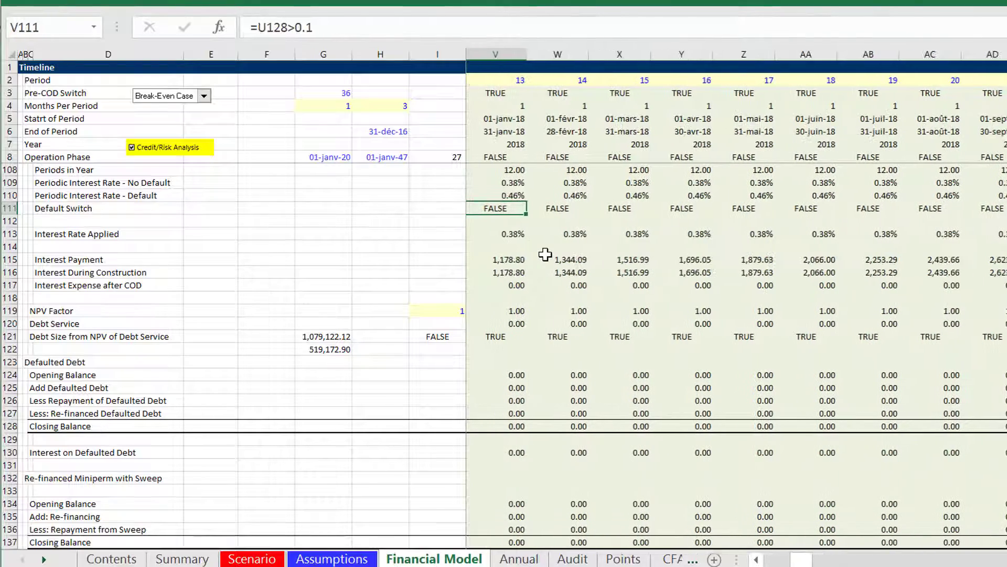
# - Examine the Interest Rate Applied formulas back to period 1, where the Default Switch selects between the default and no-default rates
pyautogui.press('Down')
pyautogui.press('Down')
pyautogui.press('Left')
pyautogui.press('Left')
pyautogui.press('Left')
pyautogui.press('Left')
pyautogui.press('Left')
pyautogui.press('Left')
pyautogui.press('Left')
pyautogui.press('Left')
pyautogui.press('Left')
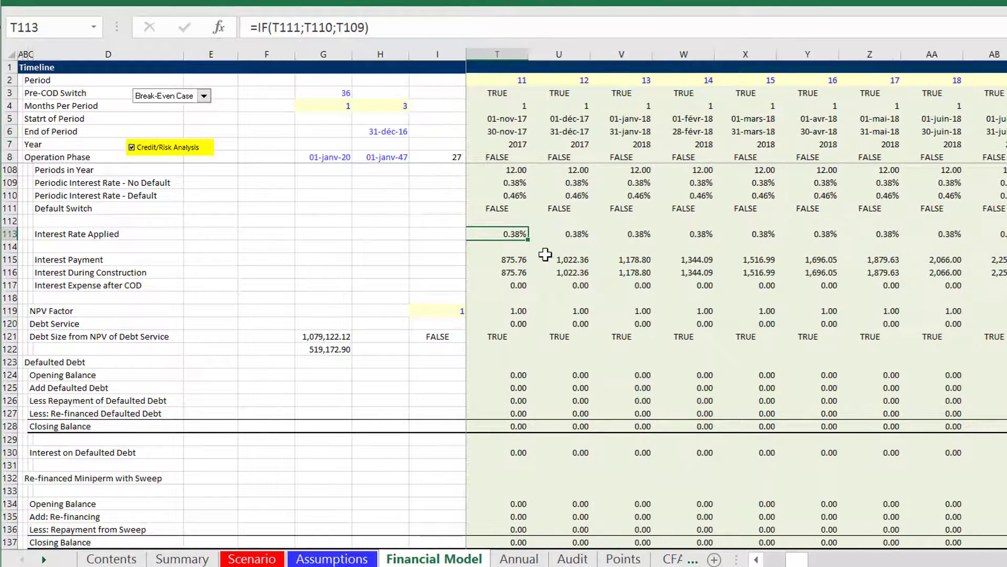
pyautogui.hscroll(-3, 545, 254)
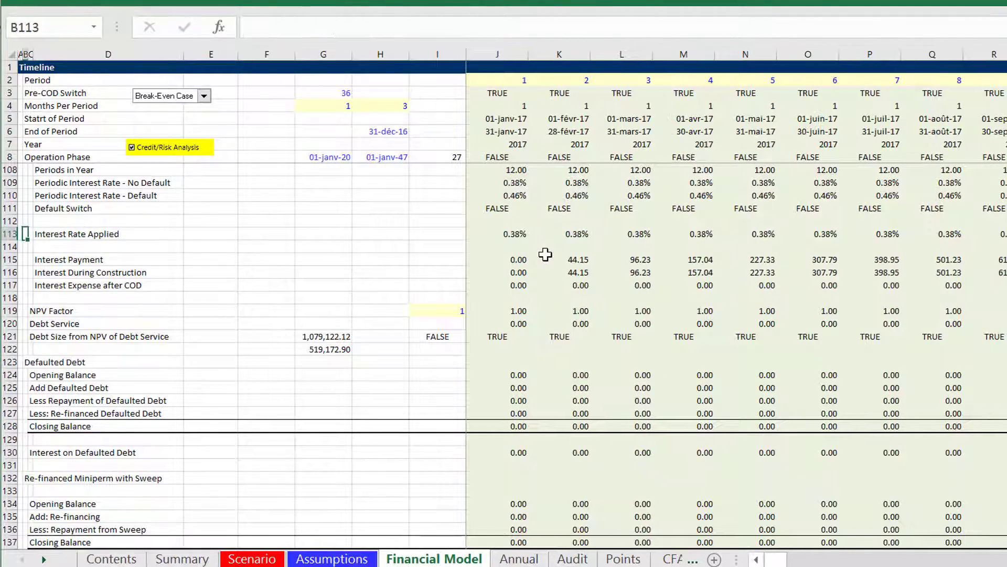
pyautogui.press('Left')
pyautogui.press('Left')
pyautogui.press('Left')
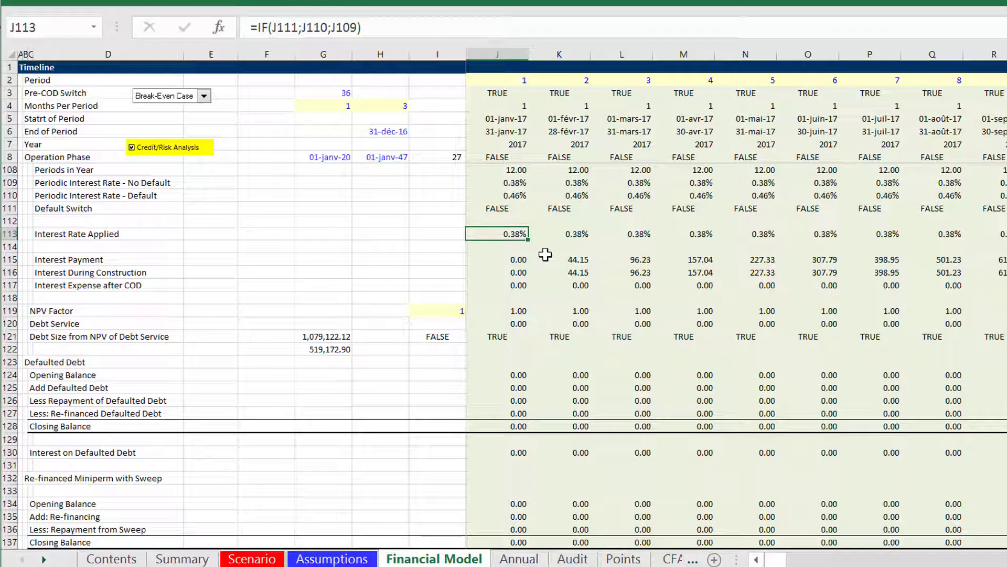
# - Go down the period 1 column past the Defaulted Debt account and review the Re-financed Miniperm with Sweep schedule and total debt rows
pyautogui.press('Down')
pyautogui.press('Down')
pyautogui.press('Down')
pyautogui.press('Down')
pyautogui.press('Down')
pyautogui.press('Down')
pyautogui.press('Down')
pyautogui.press('Down')
pyautogui.press('Down')
pyautogui.press('Down')
pyautogui.press('Down')
pyautogui.press('Down')
pyautogui.press('Down')
pyautogui.press('Down')
pyautogui.press('Down')
pyautogui.press('Down')
pyautogui.press('Down')
pyautogui.press('Down')
pyautogui.press('Down')
pyautogui.press('Down')
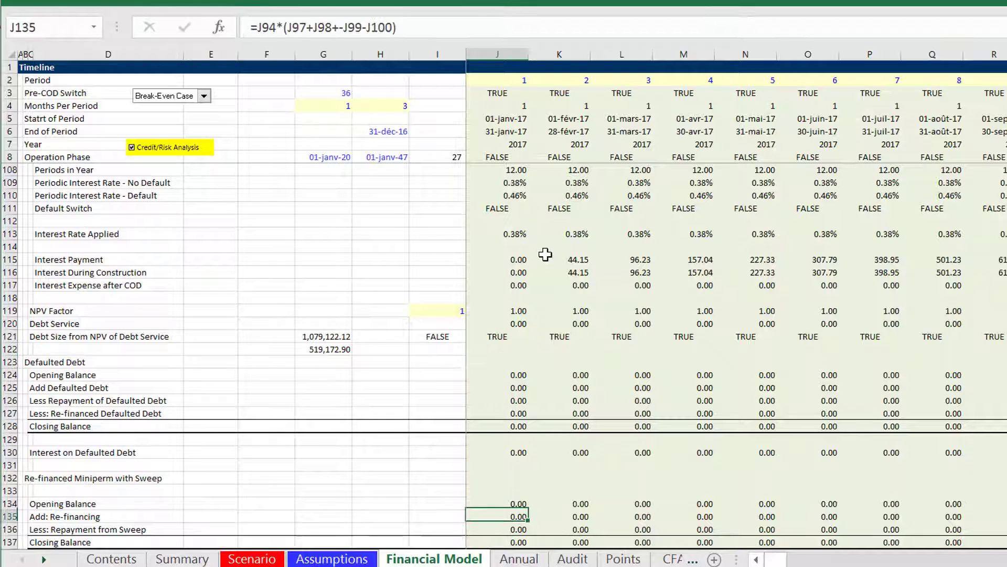
pyautogui.press('Down')
pyautogui.press('Down')
pyautogui.press('Down')
pyautogui.press('Down')
pyautogui.press('Down')
pyautogui.press('Down')
pyautogui.press('Down')
pyautogui.press('Down')
pyautogui.press('Down')
pyautogui.press('Down')
pyautogui.press('Down')
pyautogui.press('Down')
pyautogui.press('Down')
pyautogui.press('Down')
pyautogui.press('Down')
pyautogui.press('Down')
pyautogui.press('Down')
pyautogui.press('Down')
pyautogui.press('Down')
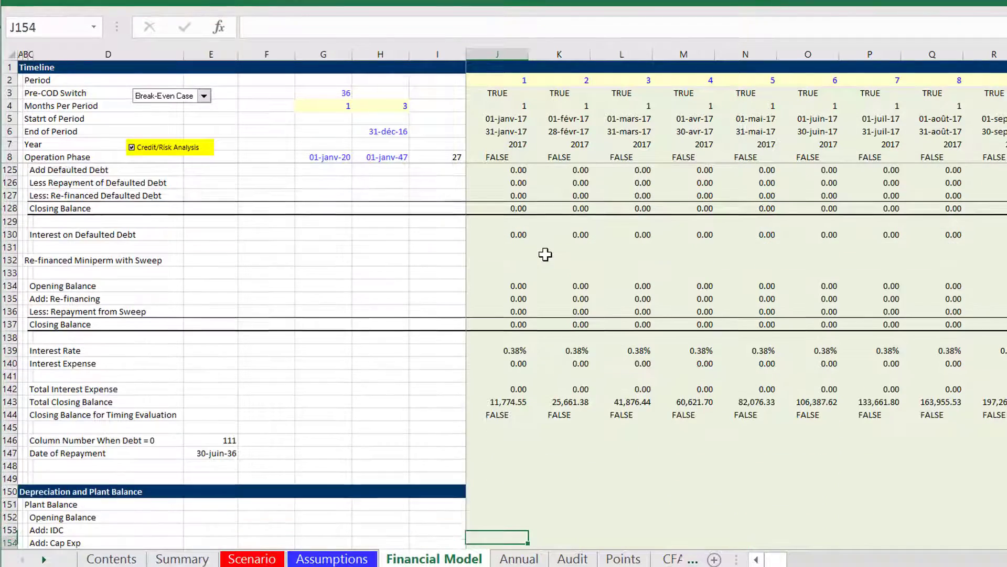
# - Continue down past the Income Statement to the Cash Flow Waterfall and review its rows from EBITDA to the re-financed mini-perm repayment
pyautogui.press('Down')
pyautogui.press('Down')
pyautogui.press('Down')
pyautogui.press('Down')
pyautogui.press('Down')
pyautogui.press('Down')
pyautogui.press('Down')
pyautogui.press('Down')
pyautogui.press('Down')
pyautogui.press('Down')
pyautogui.press('Down')
pyautogui.press('Down')
pyautogui.press('Down')
pyautogui.press('Down')
pyautogui.press('Down')
pyautogui.press('Down')
pyautogui.press('Down')
pyautogui.press('Down')
pyautogui.press('Down')
pyautogui.press('Down')
pyautogui.press('Down')
pyautogui.press('Down')
pyautogui.press('Down')
pyautogui.press('Down')
pyautogui.press('Down')
pyautogui.press('Down')
pyautogui.press('Down')
pyautogui.press('Down')
pyautogui.press('Down')
pyautogui.press('Down')
pyautogui.press('Down')
pyautogui.press('Down')
pyautogui.press('Down')
pyautogui.press('Down')
pyautogui.press('Down')
pyautogui.press('Down')
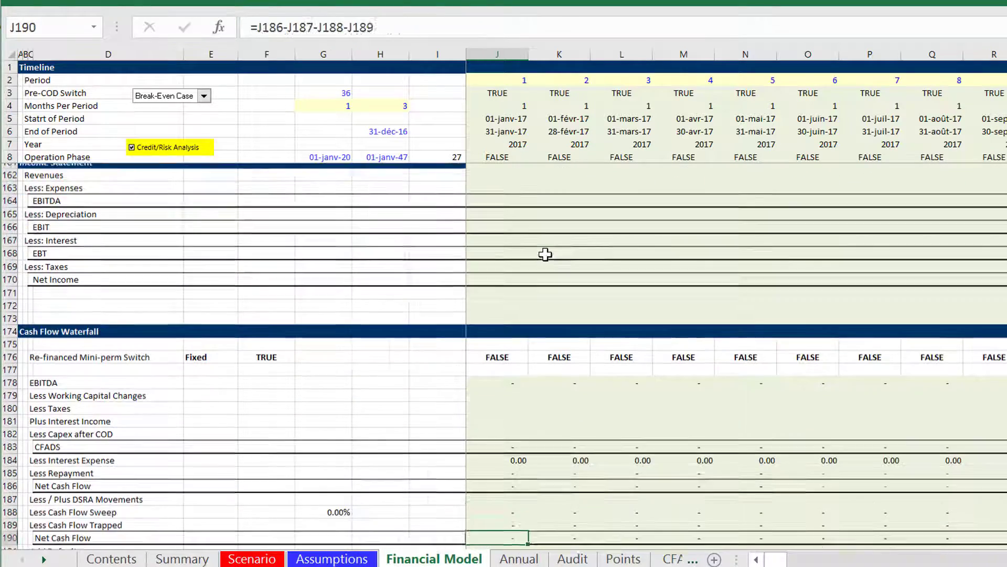
pyautogui.press('Down')
pyautogui.press('Down')
pyautogui.press('Down')
pyautogui.press('Down')
pyautogui.press('Down')
pyautogui.press('Down')
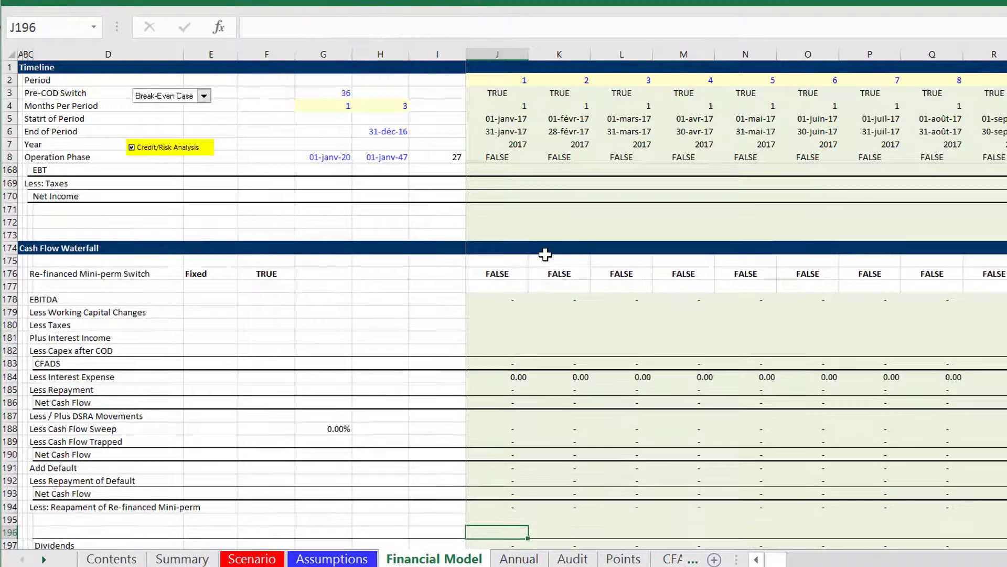
# - Review the period 1 waterfall rows between Dividends and Add Default
pyautogui.press('Down')
pyautogui.press('Down')
pyautogui.press('Down')
pyautogui.press('Down')
pyautogui.press('Down')
pyautogui.press('Up')
pyautogui.press('Up')
pyautogui.press('Up')
pyautogui.press('Up')
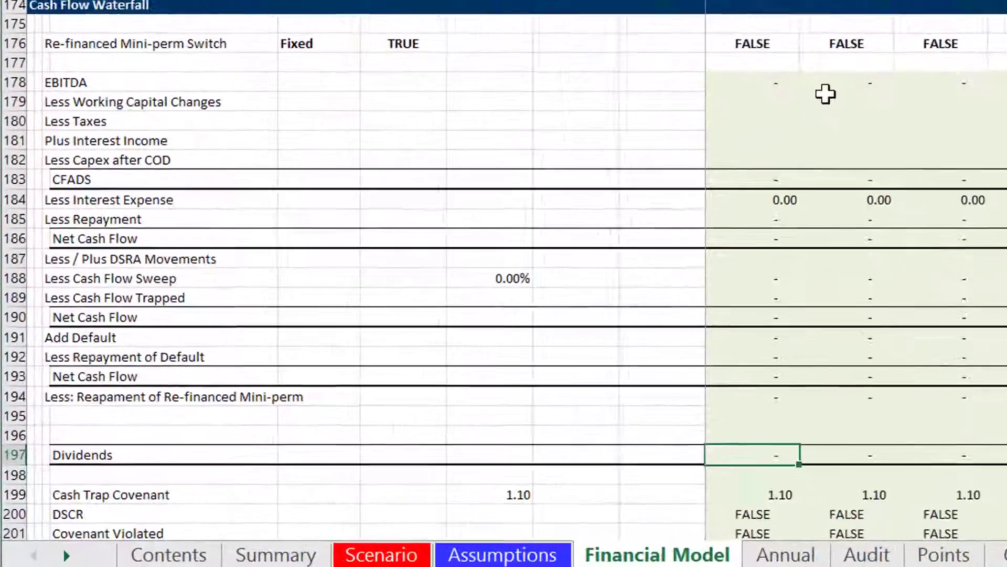
pyautogui.press('Up')
pyautogui.press('Up')
pyautogui.press('Up')
pyautogui.press('Up')
pyautogui.press('Up')
pyautogui.press('Up')
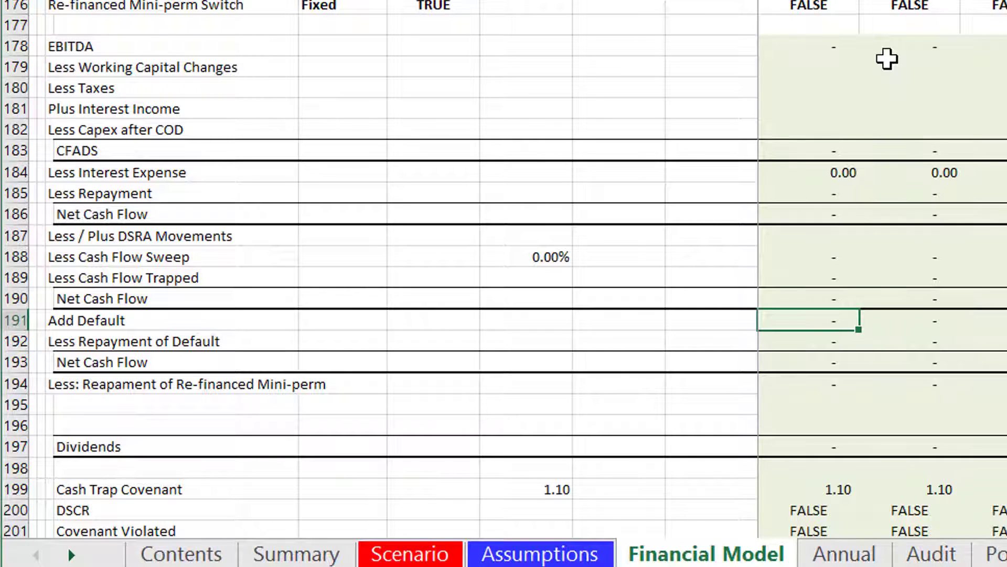
# - Trace the period 1 column up from Add Default past the cash flow sweep to CFADS, interest expense and repayment
pyautogui.press('Up')
pyautogui.press('Up')
pyautogui.press('Up')
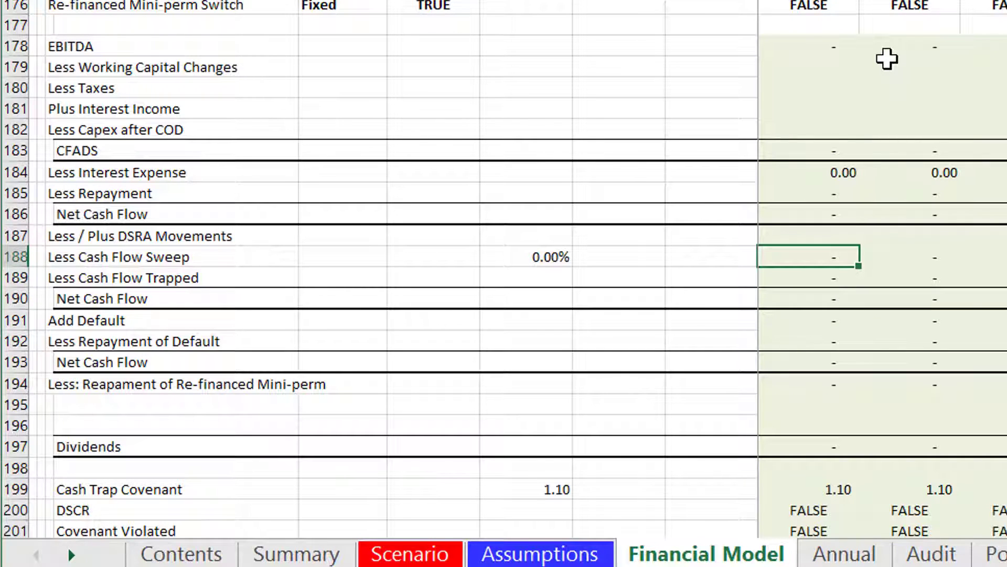
pyautogui.press('Up')
pyautogui.press('Up')
pyautogui.press('Up')
pyautogui.press('Up')
pyautogui.press('Up')
pyautogui.press('Down')
pyautogui.press('Down')
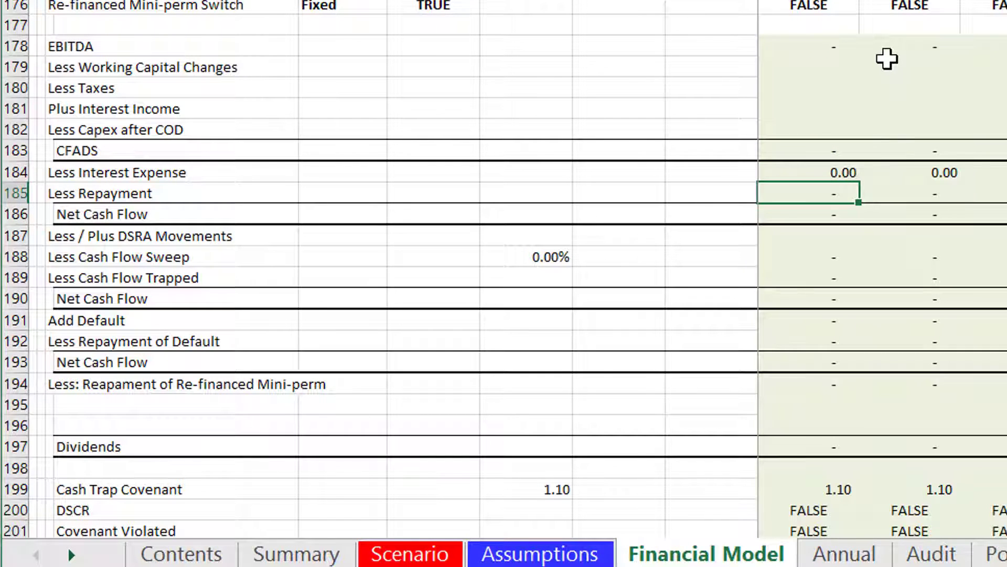
# - Go down the period 1 waterfall from Less Repayment through DSRA movements, cash flow sweep and trapped cash to Add Default
pyautogui.press('Left')
pyautogui.press('Left')
pyautogui.press('Right')
pyautogui.press('Down')
pyautogui.press('Right')
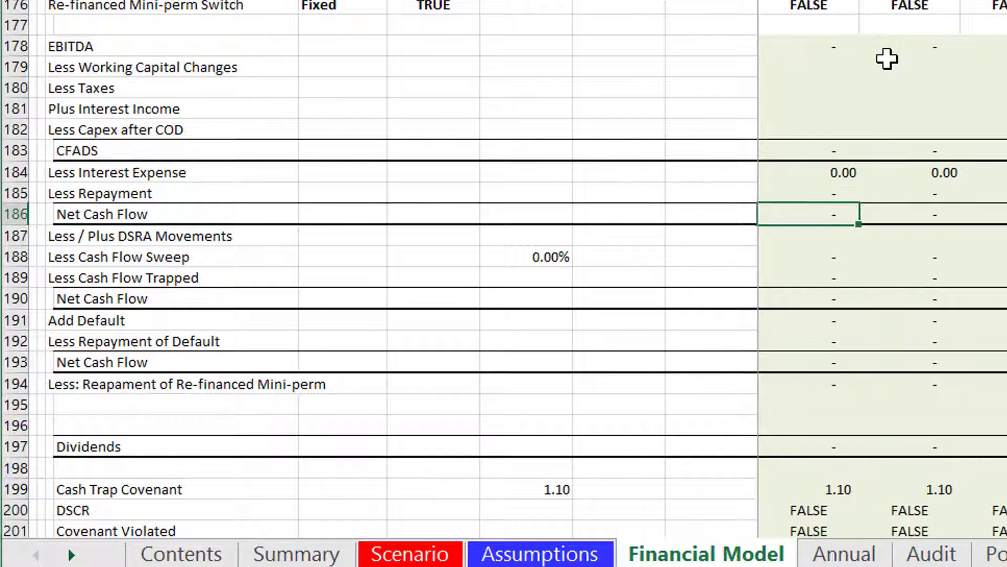
pyautogui.press('Down')
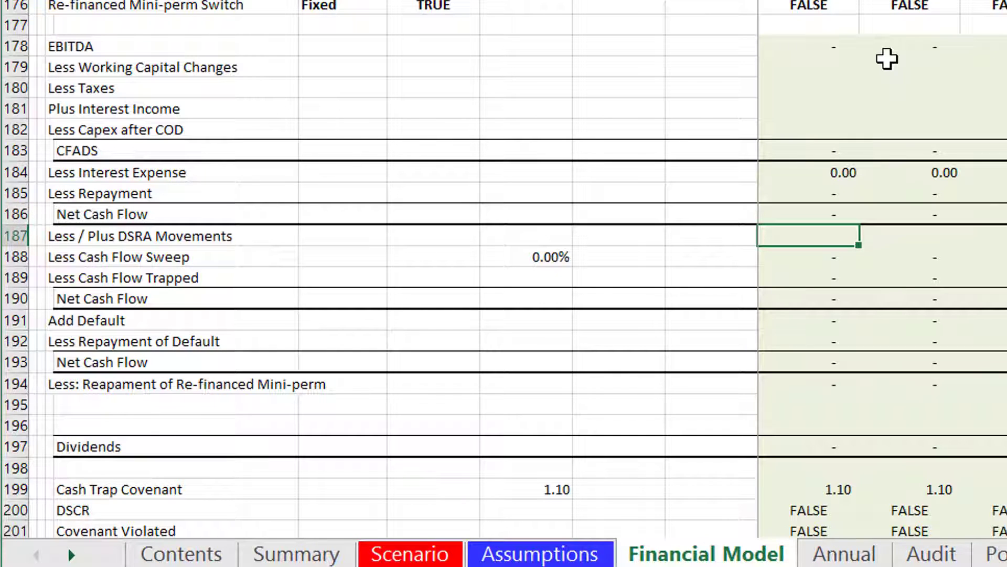
pyautogui.press('Down')
pyautogui.press('Up')
pyautogui.press('Down')
pyautogui.press('Down')
pyautogui.press('Down')
pyautogui.press('Down')
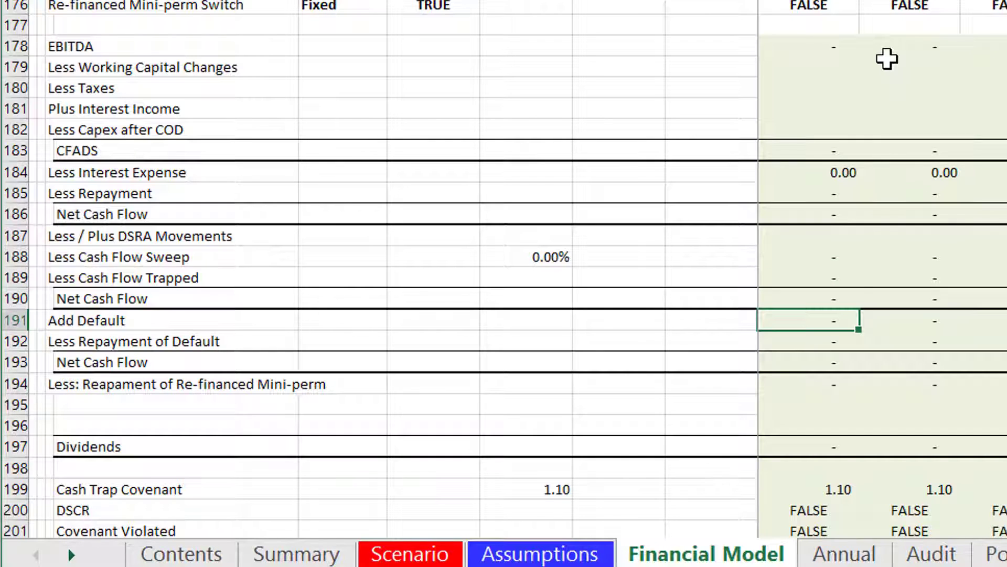
# - Inspect the period 1 formulas of the Add Default and Less Repayment of Default rows
pyautogui.press('F2')
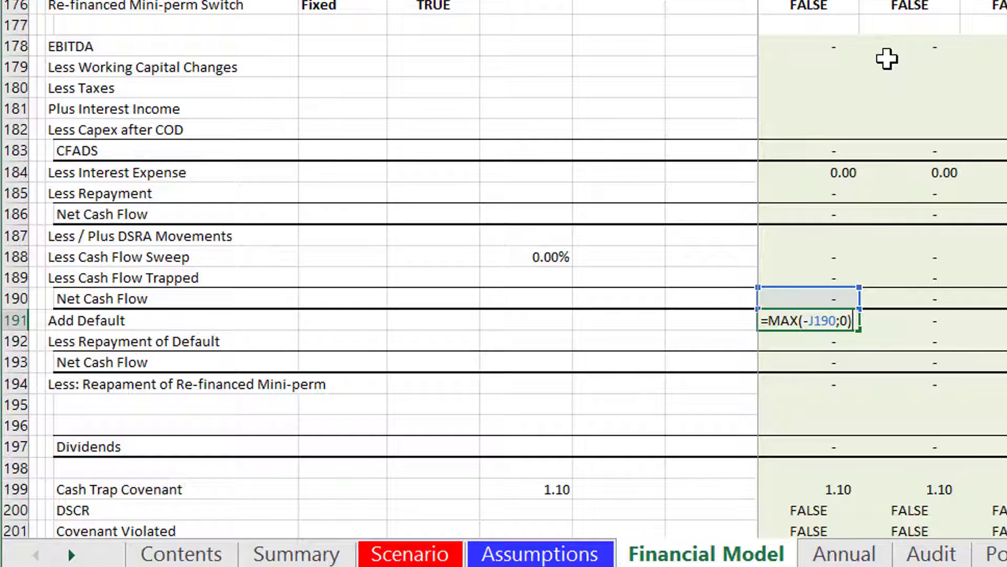
pyautogui.press('Return')
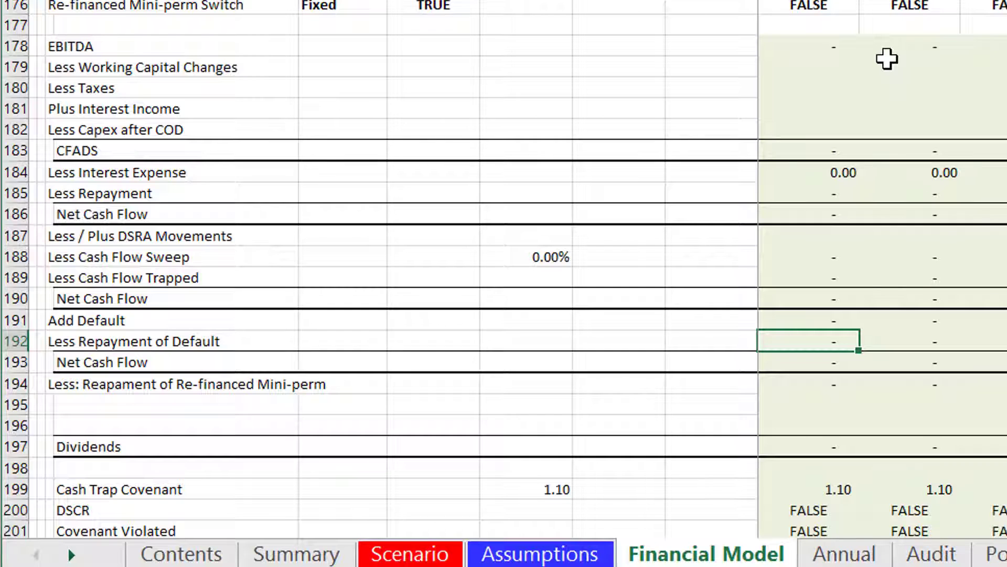
pyautogui.press('F2')
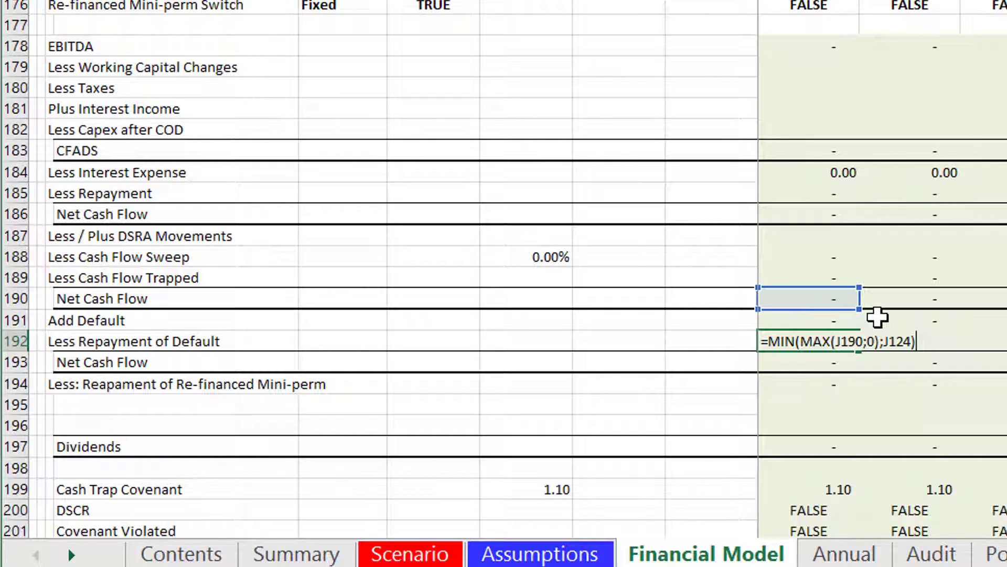
pyautogui.hotkey('ctrl', 'Return')
pyautogui.press('Up')
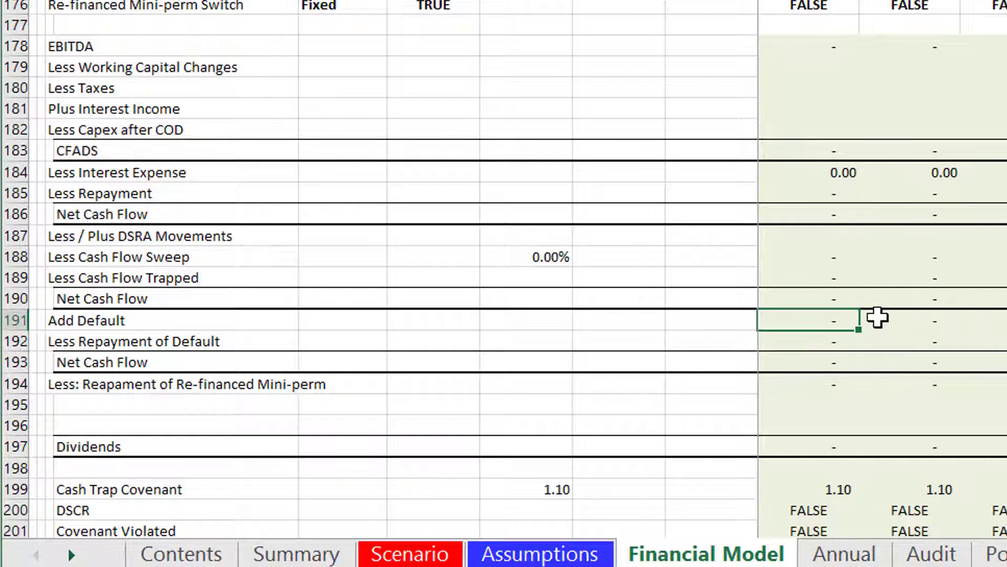
# - Re-examine how the Add Default and Less Repayment of Default formulas use J190, with repayment capped by J124
pyautogui.press('F2')
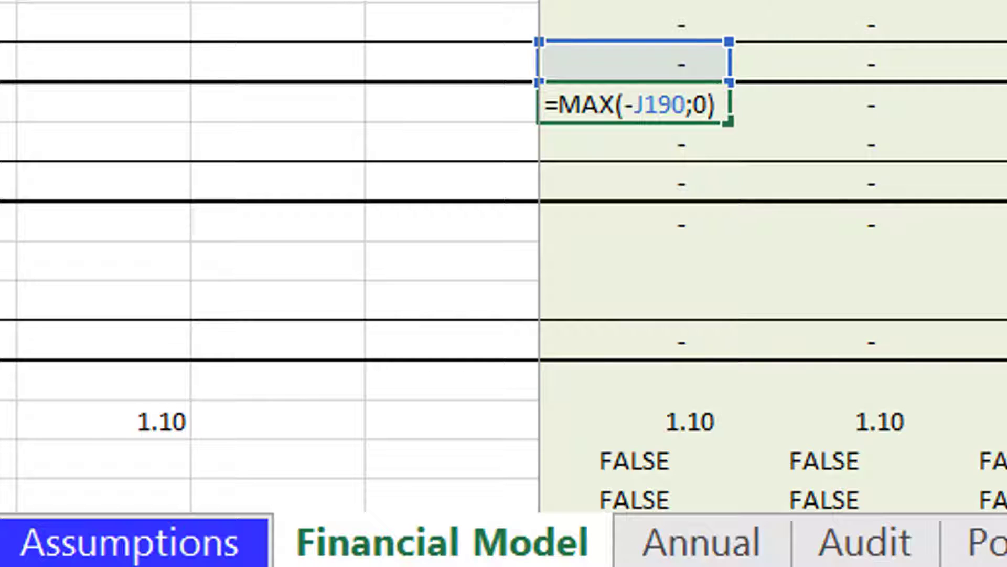
pyautogui.press('Return')
pyautogui.press('Down')
pyautogui.press('Up')
pyautogui.press('F2')
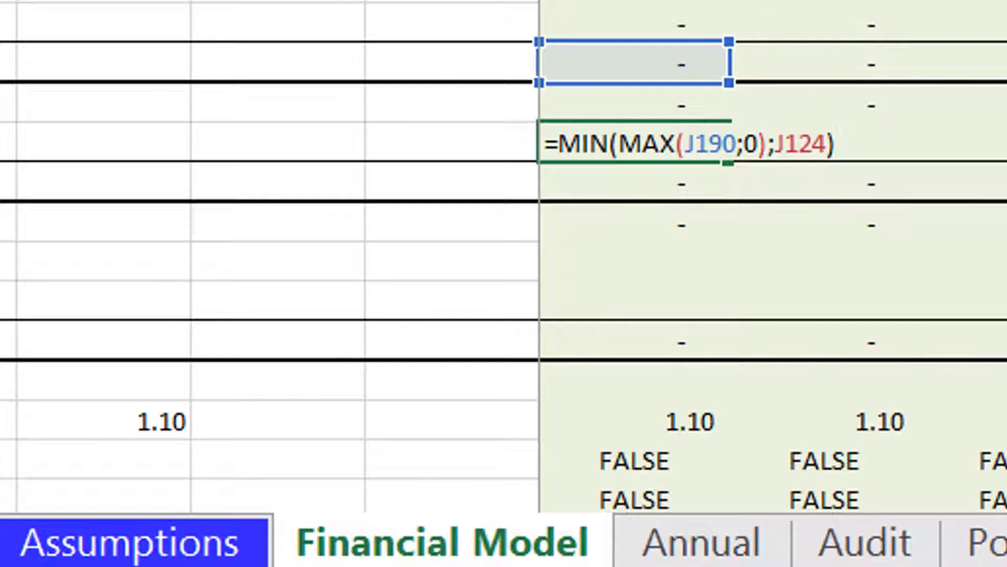
pyautogui.press('Return')
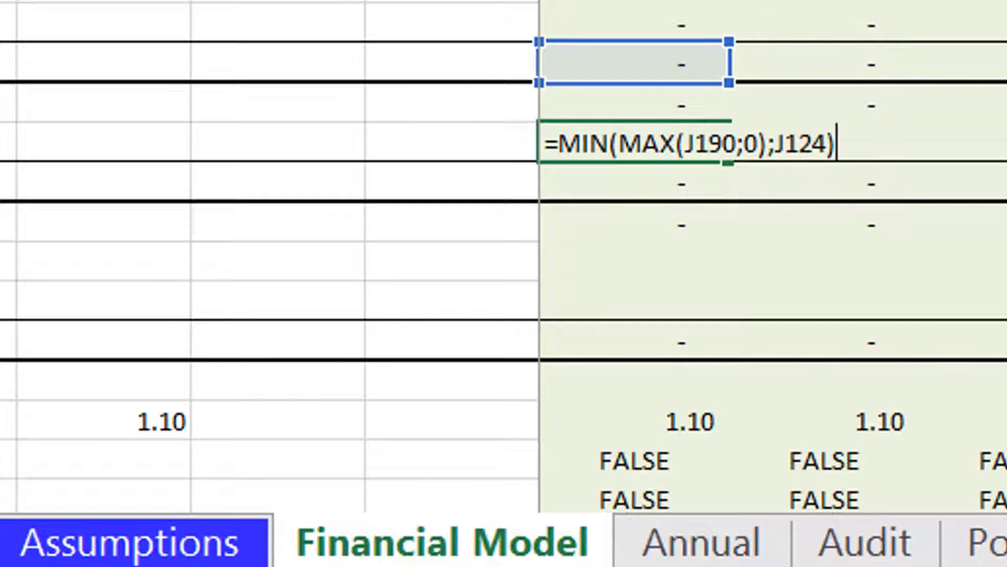
# - Follow the Add Default row from the construction periods through the operating periods to period 61
pyautogui.press('Left')
pyautogui.press('Up')
pyautogui.press('Right')
pyautogui.press('Right')
pyautogui.hotkey('ctrl', 'Right')
pyautogui.press('Right')
pyautogui.press('Right')
pyautogui.press('Right')
pyautogui.press('Right')
pyautogui.press('Right')
pyautogui.press('Right')
pyautogui.press('Right')
pyautogui.press('Right')
pyautogui.press('Right')
pyautogui.press('Right')
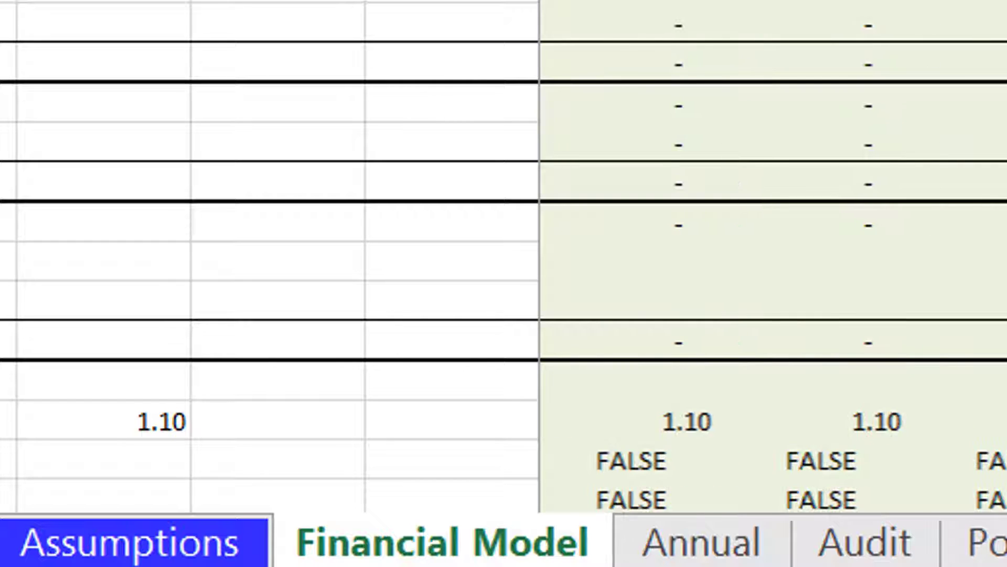
pyautogui.press('Right')
pyautogui.press('Right')
pyautogui.press('Right')
pyautogui.press('Right')
pyautogui.press('Right')
pyautogui.press('Right')
pyautogui.press('Right')
pyautogui.press('Right')
pyautogui.press('Right')
pyautogui.press('Right')
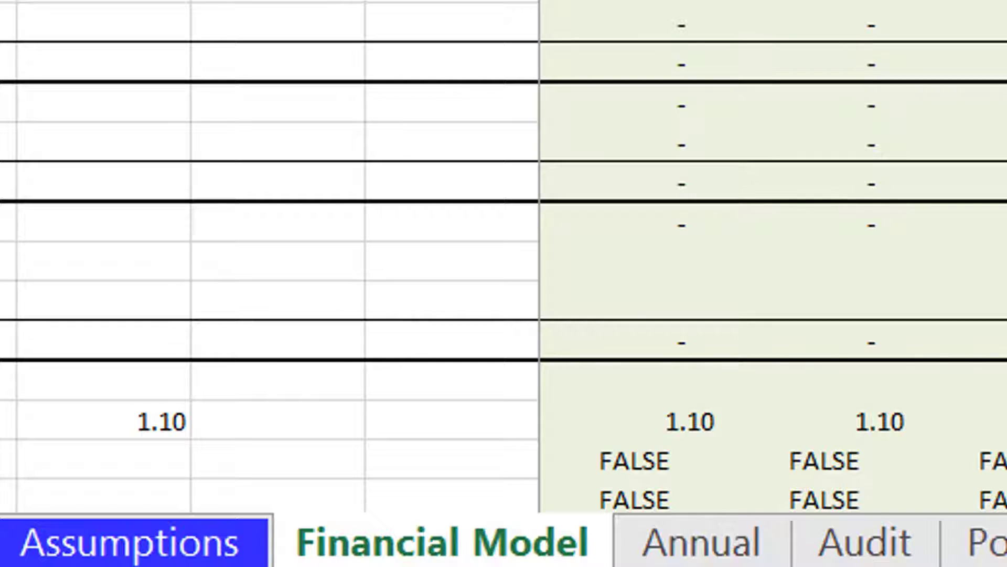
pyautogui.press('Right')
pyautogui.press('Right')
pyautogui.press('Right')
pyautogui.press('Right')
pyautogui.press('Right')
pyautogui.press('Right')
pyautogui.press('Right')
pyautogui.press('Right')
pyautogui.press('Right')
pyautogui.press('Right')
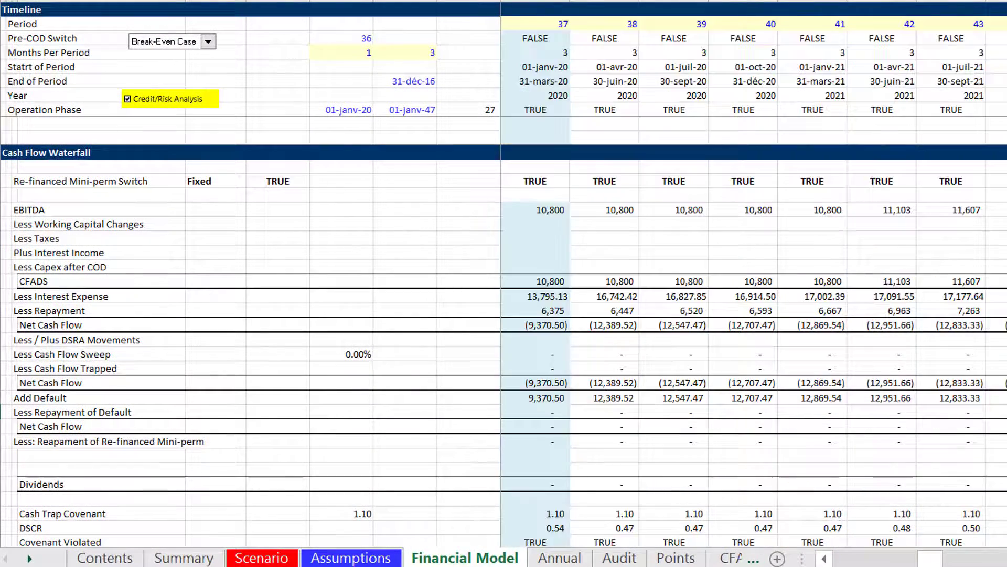
pyautogui.hscroll(6, 754, 294)
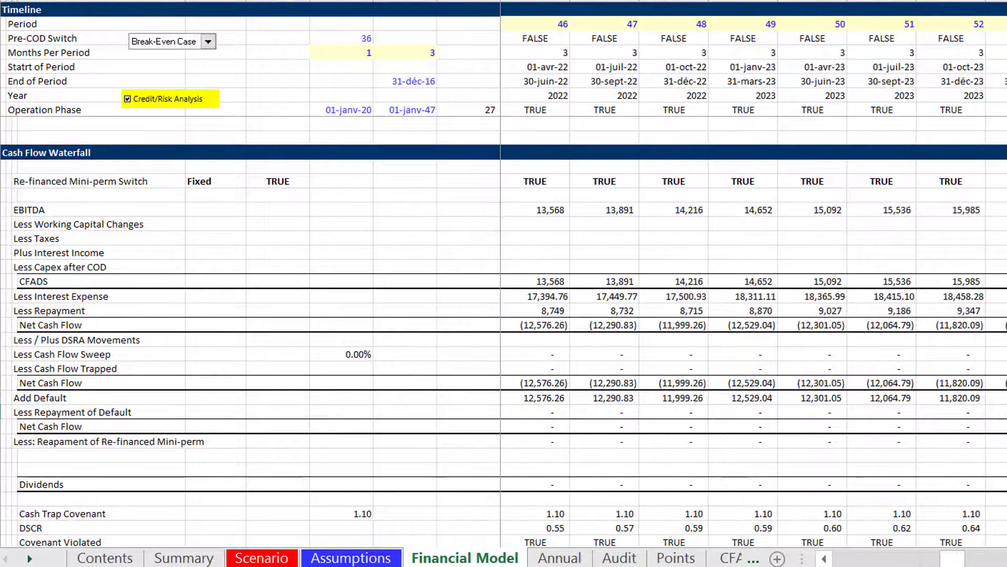
pyautogui.press('Left')
pyautogui.press('Left')
pyautogui.press('Up')
pyautogui.press('Up')
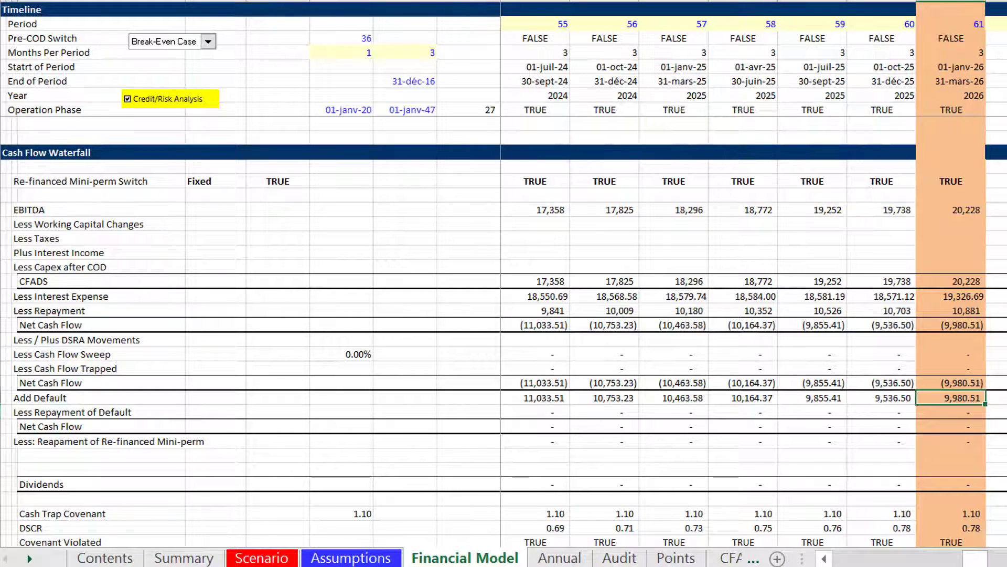
# - Check the default rows in period 62, then go up that column to the Less Repayment row
pyautogui.press('Down')
pyautogui.press('Down')
pyautogui.press('Right')
pyautogui.press('Down')
pyautogui.press('Down')
pyautogui.press('Up')
pyautogui.press('Up')
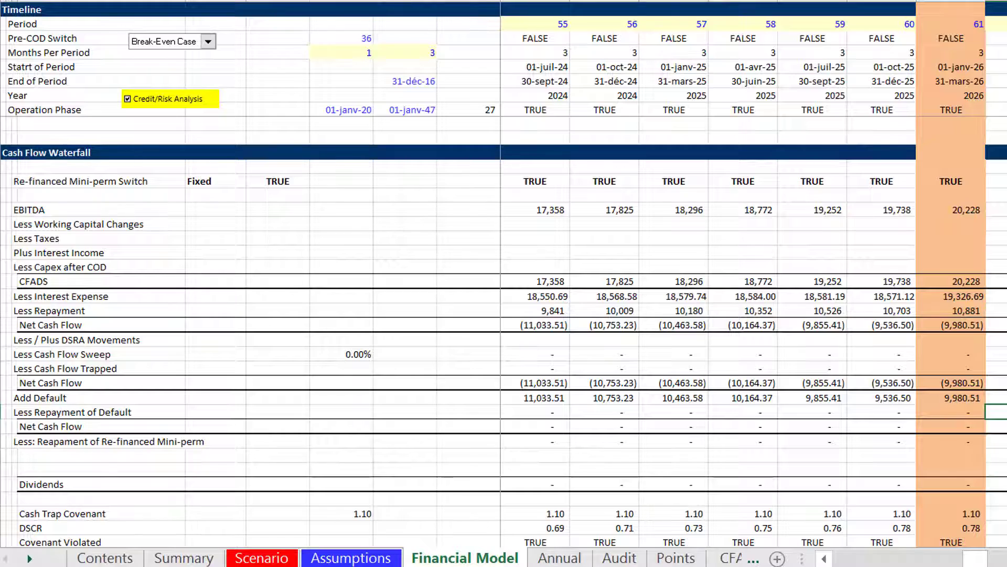
pyautogui.press('Up')
pyautogui.press('Up')
pyautogui.press('Up')
pyautogui.press('Up')
pyautogui.press('Up')
pyautogui.press('Up')
pyautogui.press('Up')
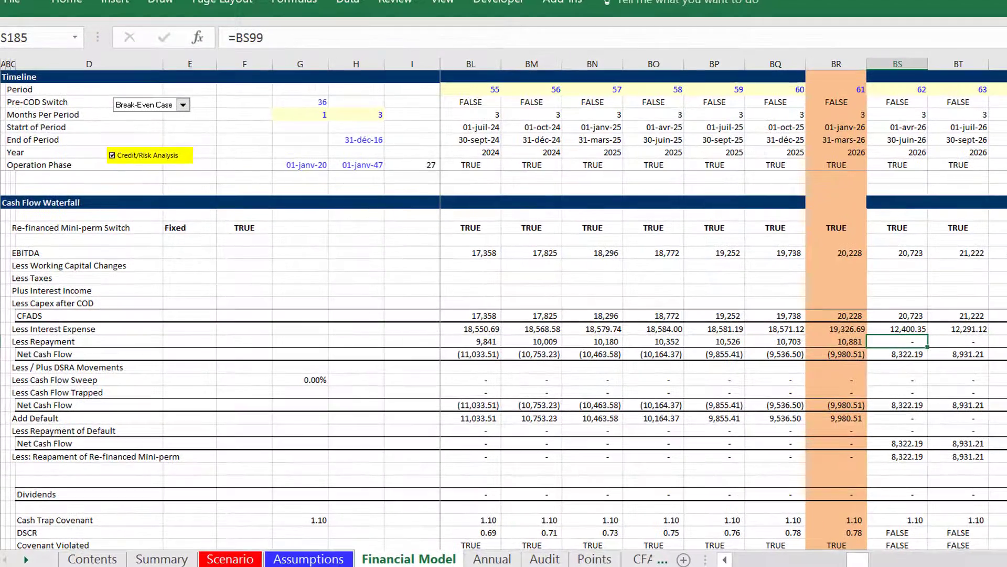
# - Compare the CFADS, Less Interest Expense and Less Repayment rows in period 62
pyautogui.press('Up')
pyautogui.press('Down')
pyautogui.press('Up')
pyautogui.press('Up')
pyautogui.press('Down')
pyautogui.press('Down')
pyautogui.press('Up')
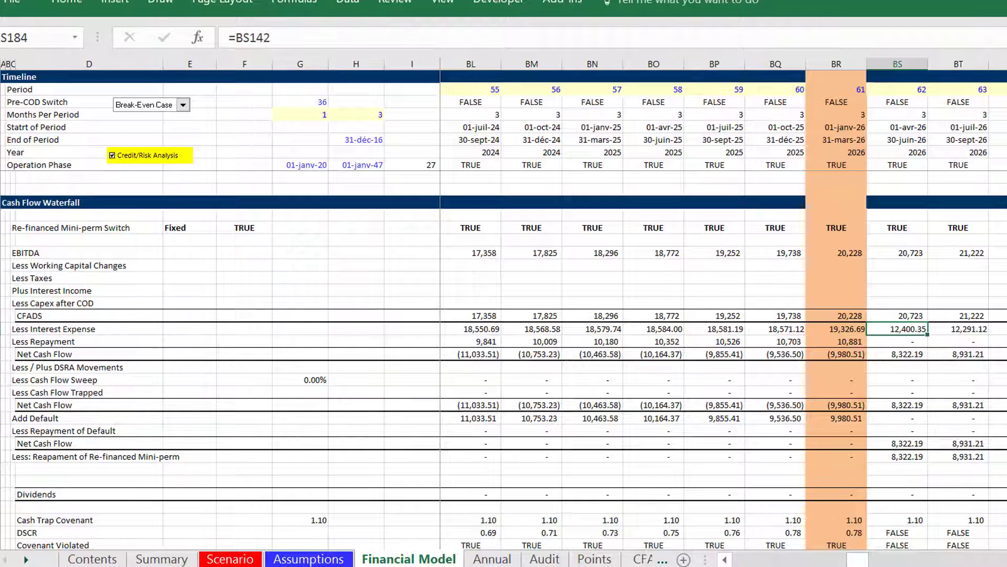
# - Trace the period 62 column down from interest expense through the net cash flow rows to the re-financed mini-perm repayment formula
pyautogui.press('Down')
pyautogui.press('Down')
pyautogui.press('Down')
pyautogui.press('Up')
pyautogui.press('Up')
pyautogui.press('Down')
pyautogui.press('Down')
pyautogui.press('Down')
pyautogui.press('Down')
pyautogui.press('Down')
pyautogui.press('Down')
pyautogui.press('Down')
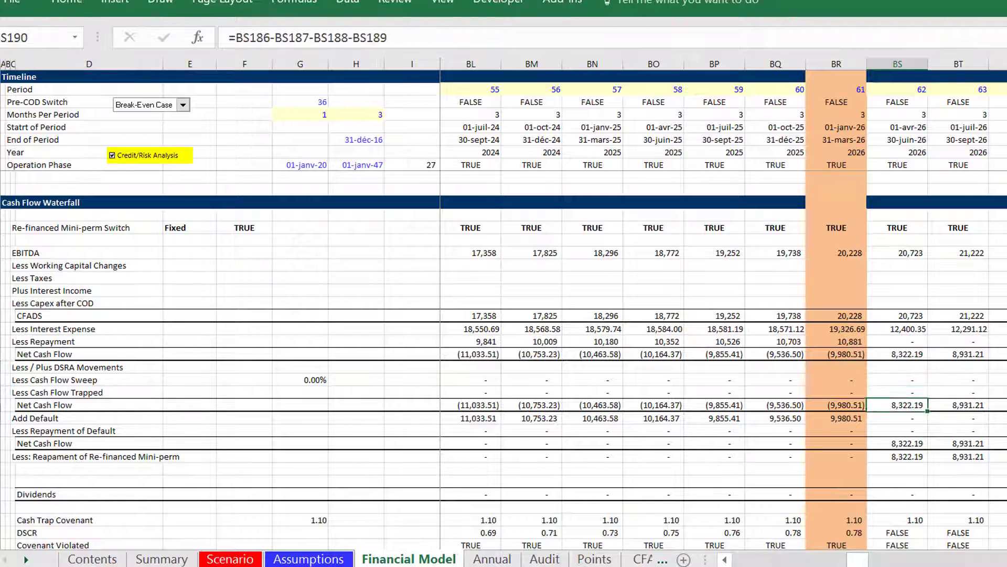
pyautogui.press('Down')
pyautogui.press('Down')
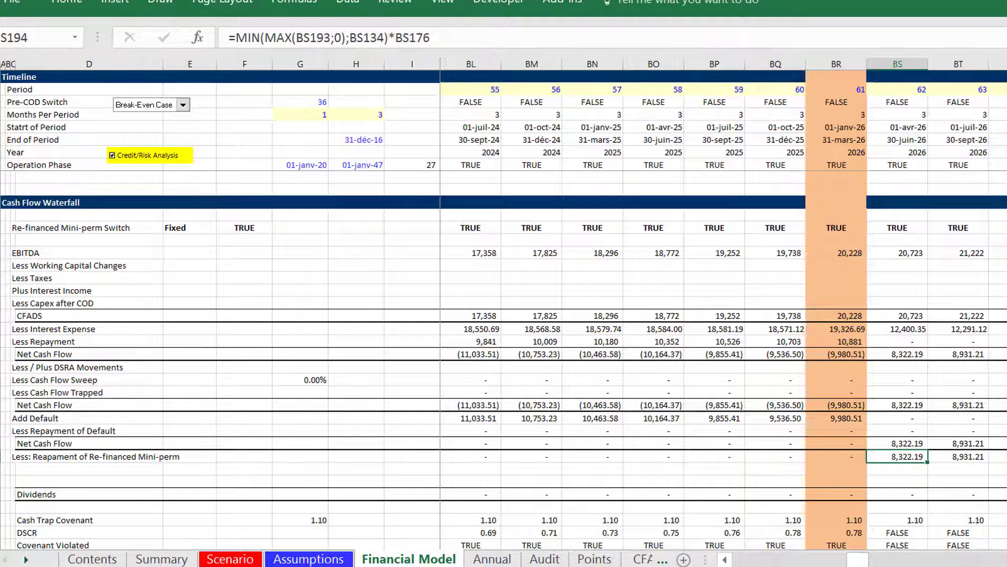
# - Follow the re-financed mini-perm repayment row from period 62 back to the construction periods, then check the Less Repayment of Default formula in period 18
pyautogui.press('Left')
pyautogui.press('Left')
pyautogui.press('Left')
pyautogui.press('Left')
pyautogui.press('Left')
pyautogui.press('Left')
pyautogui.press('Left')
pyautogui.press('Left')
pyautogui.press('Left')
pyautogui.press('Left')
pyautogui.press('Left')
pyautogui.press('Left')
pyautogui.press('Left')
pyautogui.press('Left')
pyautogui.press('Left')
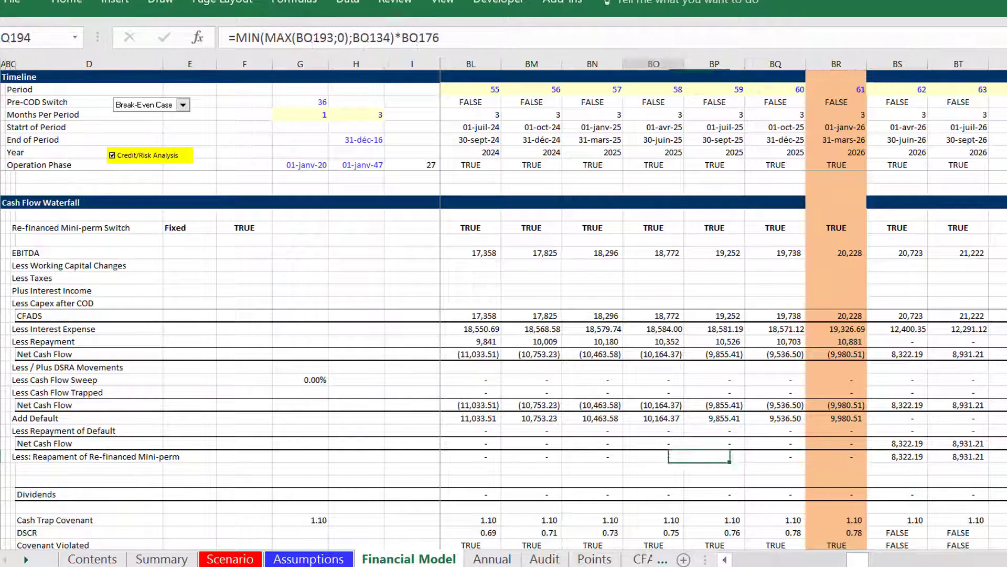
pyautogui.press('Left')
pyautogui.press('Left')
pyautogui.press('Left')
pyautogui.press('Left')
pyautogui.press('Left')
pyautogui.press('Left')
pyautogui.press('Left')
pyautogui.press('Left')
pyautogui.press('Left')
pyautogui.press('Left')
pyautogui.press('Left')
pyautogui.press('Left')
pyautogui.press('Left')
pyautogui.press('Left')
pyautogui.press('Left')
pyautogui.press('Left')
pyautogui.press('Left')
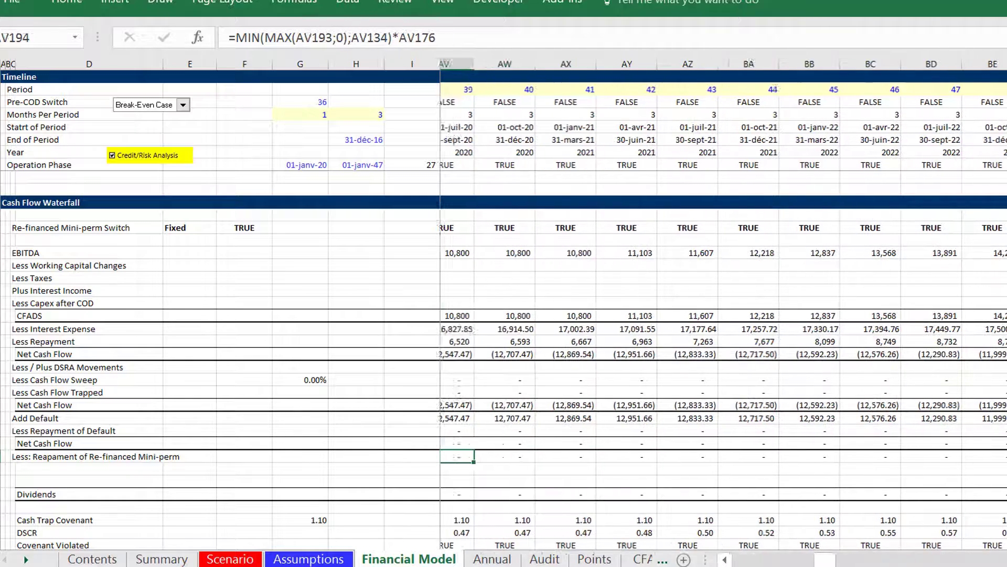
pyautogui.press('Left')
pyautogui.press('Left')
pyautogui.press('Left')
pyautogui.press('Left')
pyautogui.press('Left')
pyautogui.press('Left')
pyautogui.press('Left')
pyautogui.press('Left')
pyautogui.press('Left')
pyautogui.press('Left')
pyautogui.press('Left')
pyautogui.press('Up')
pyautogui.press('Up')
pyautogui.press('Left')
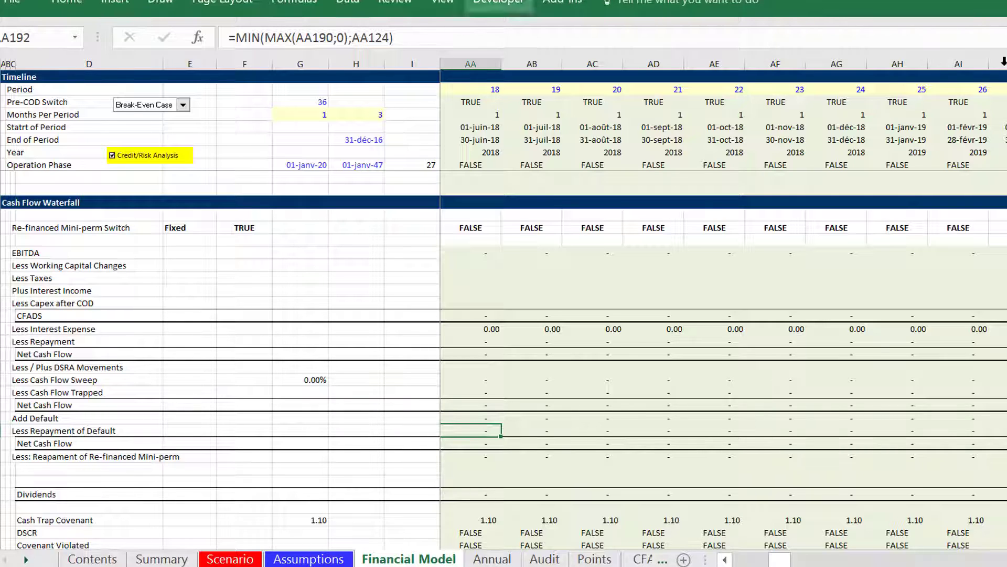
# - Return from the cash flow waterfall to the Debt Repayment section and go back to the first model period
pyautogui.scroll(20, 503, 362)
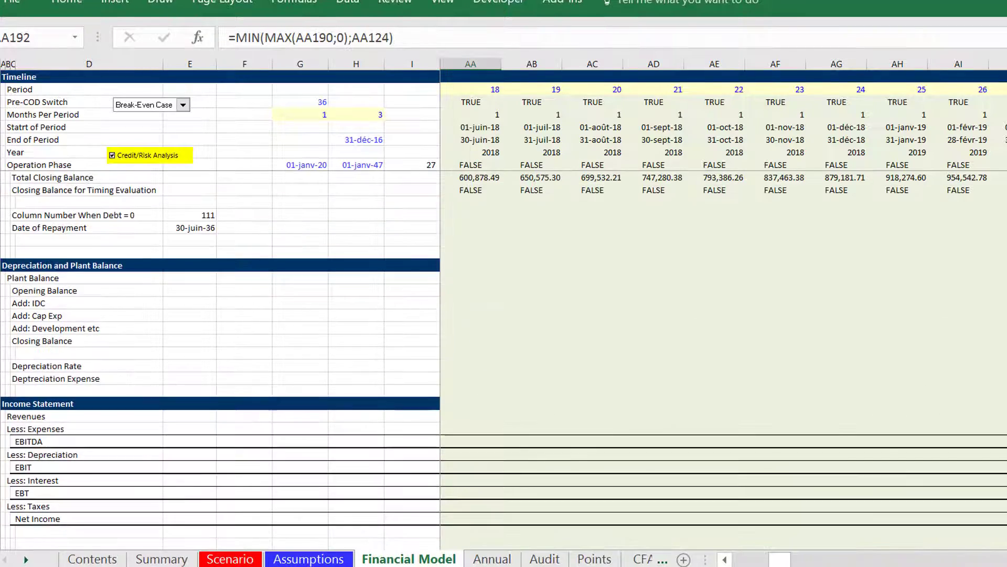
pyautogui.scroll(10, 504, 362)
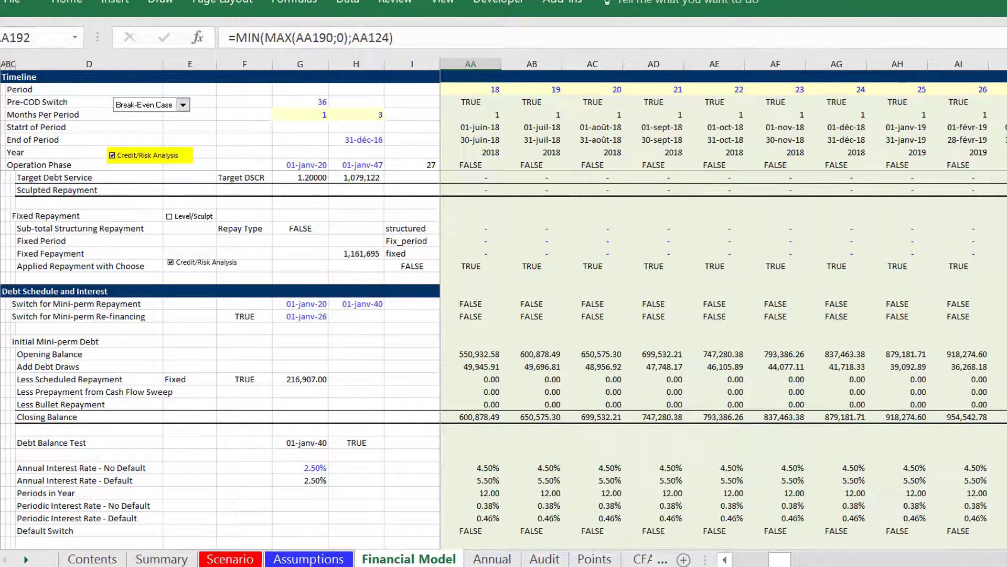
pyautogui.scroll(-18, 504, 362)
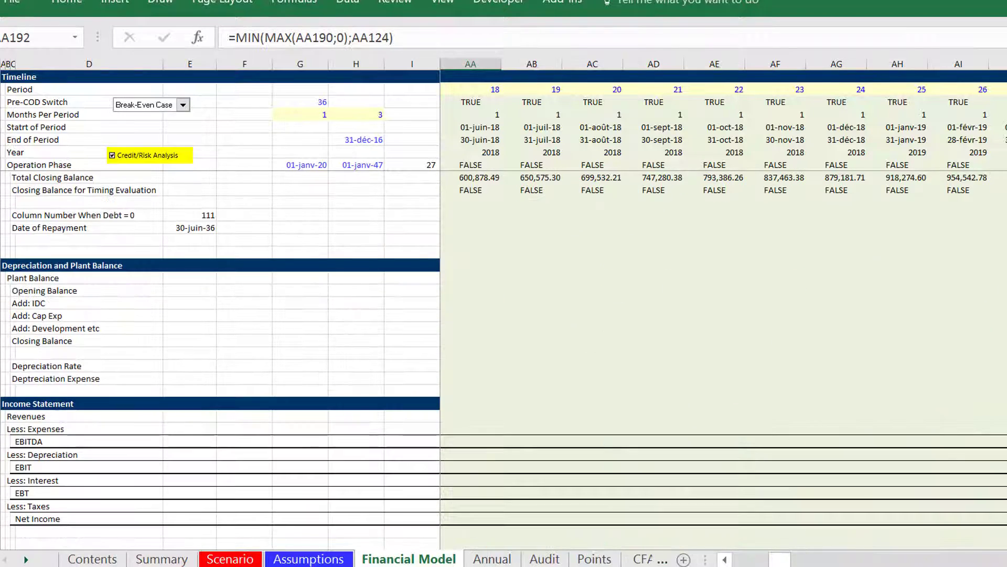
pyautogui.scroll(20, 693, 451)
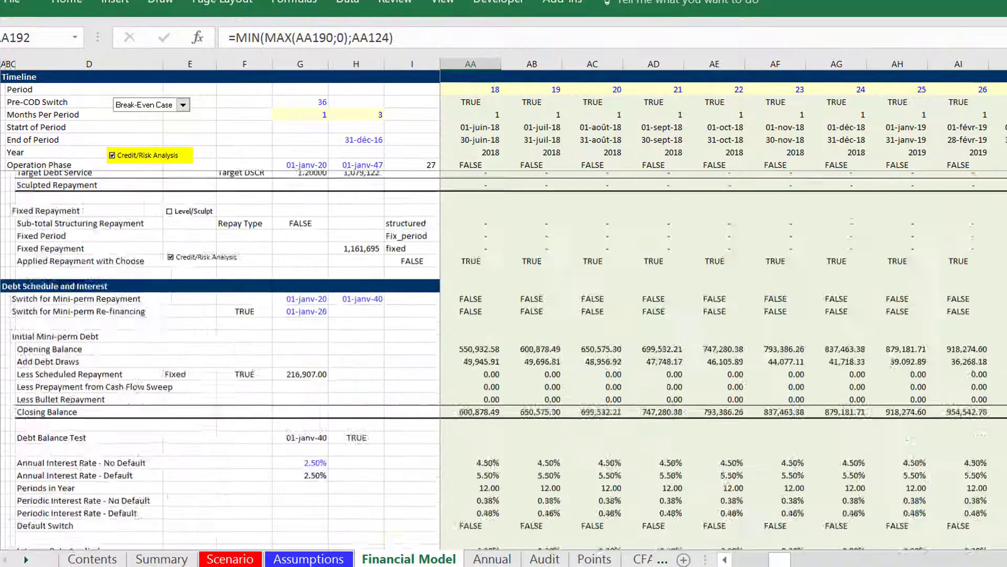
pyautogui.click(539, 491)
pyautogui.press('Left')
pyautogui.press('Left')
pyautogui.press('Left')
pyautogui.press('Left')
pyautogui.press('Left')
pyautogui.press('Left')
pyautogui.press('Left')
pyautogui.press('Left')
pyautogui.press('Left')
pyautogui.press('Left')
pyautogui.press('Left')
pyautogui.press('Left')
pyautogui.press('Left')
pyautogui.press('Left')
pyautogui.press('Left')
pyautogui.press('Left')
pyautogui.press('Left')
pyautogui.press('Left')
pyautogui.press('Left')
pyautogui.press('Left')
pyautogui.press('Left')
pyautogui.press('Left')
pyautogui.press('Left')
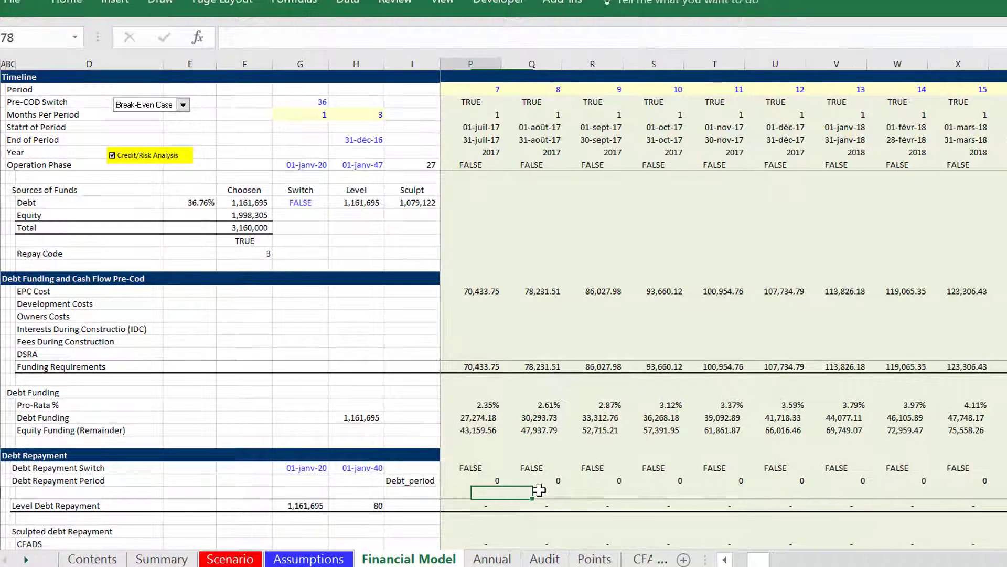
pyautogui.press('Left')
pyautogui.press('Left')
pyautogui.press('Left')
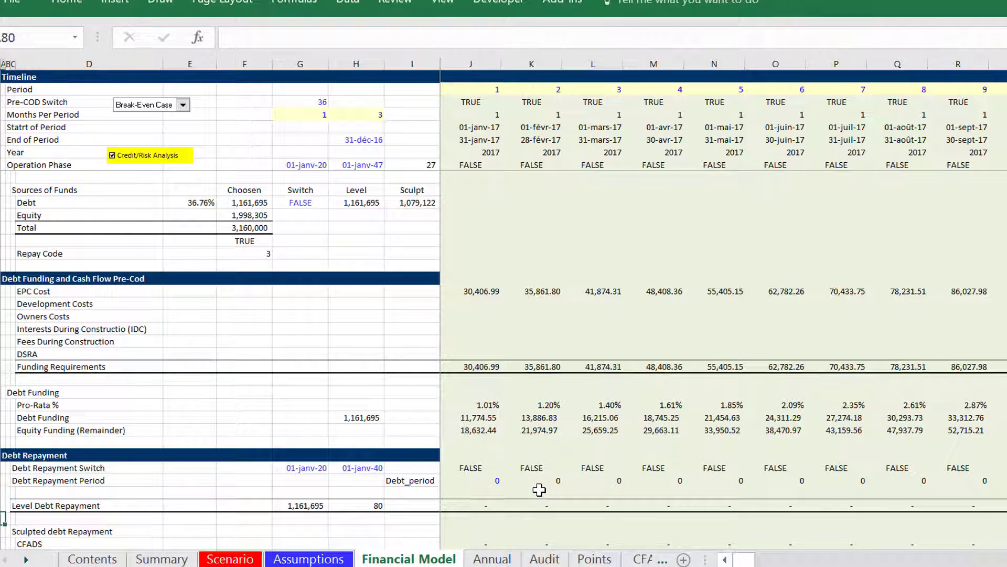
# - Look down through the Debt Repayment section to the Initial Mini-perm Debt schedule and its Default Switch row
pyautogui.press('Down')
pyautogui.press('Down')
pyautogui.press('Down')
pyautogui.press('Down')
pyautogui.press('Down')
pyautogui.press('Down')
pyautogui.press('Down')
pyautogui.press('Down')
pyautogui.press('Down')
pyautogui.press('Down')
pyautogui.press('Down')
pyautogui.press('Down')
pyautogui.press('Down')
pyautogui.press('Down')
pyautogui.press('Down')
pyautogui.press('Down')
pyautogui.press('Down')
pyautogui.press('Down')
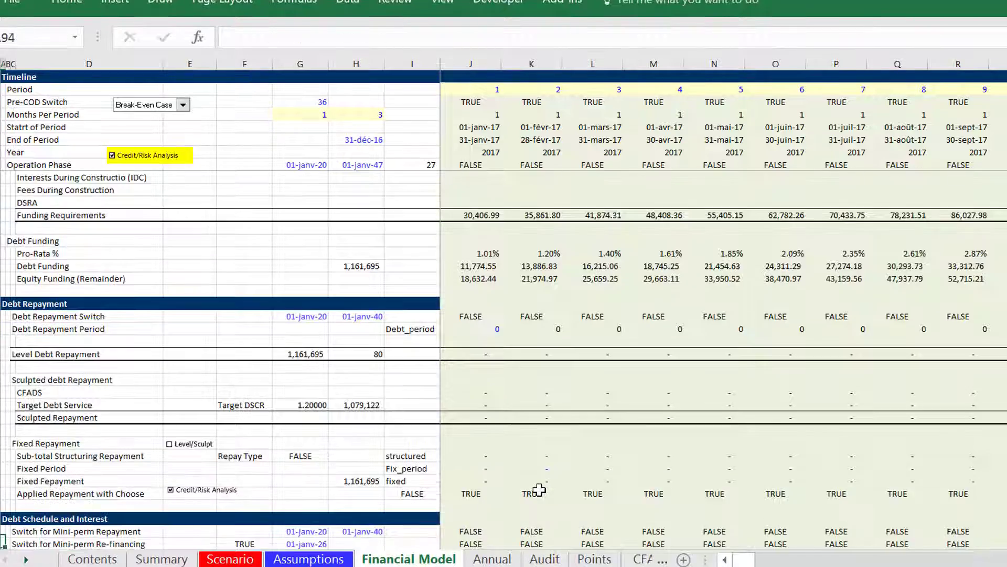
pyautogui.press('Down')
pyautogui.press('Down')
pyautogui.press('Down')
pyautogui.press('Down')
pyautogui.press('Down')
pyautogui.press('Down')
pyautogui.press('Down')
pyautogui.press('Down')
pyautogui.press('Down')
pyautogui.press('Down')
pyautogui.press('Down')
pyautogui.press('Down')
pyautogui.press('Down')
pyautogui.press('Down')
pyautogui.press('Down')
pyautogui.press('Down')
pyautogui.press('Down')
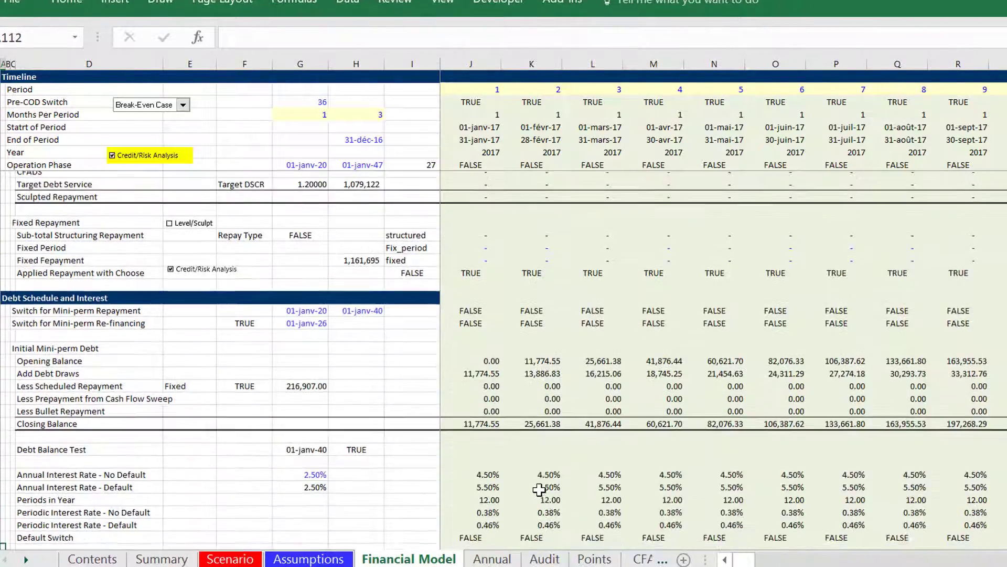
pyautogui.press('Down')
# - Examine the Less Scheduled Repayment row and its period 1 formula in the Initial Mini-perm Debt schedule
pyautogui.press('Right')
pyautogui.press('Right')
pyautogui.press('Right')
pyautogui.press('Right')
pyautogui.press('Right')
pyautogui.press('Right')
pyautogui.press('Right')
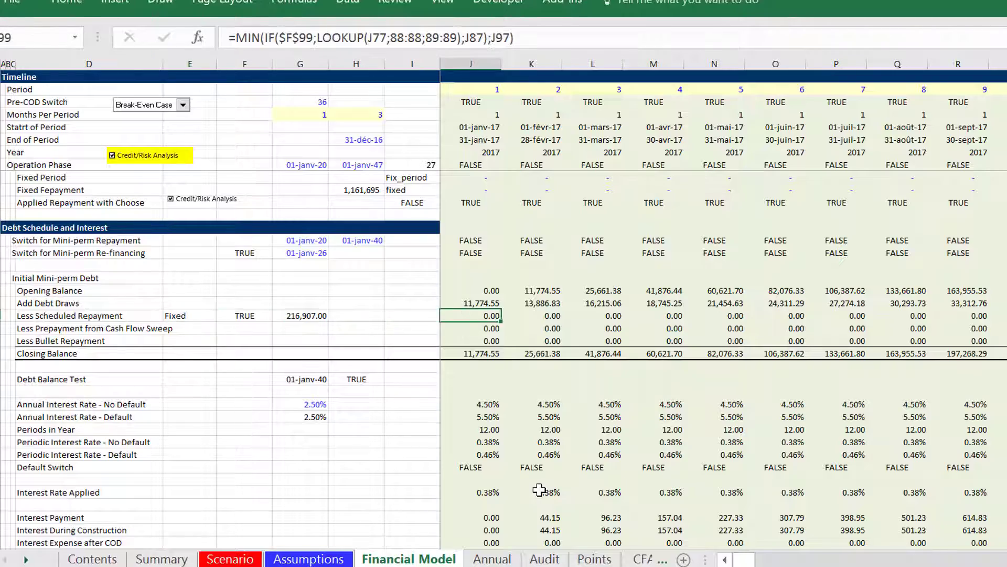
pyautogui.press('Down')
pyautogui.press('Up')
pyautogui.press('Right')
pyautogui.press('Down')
pyautogui.press('Down')
pyautogui.press('Left')
pyautogui.press('Left')
pyautogui.press('Up')
pyautogui.press('Up')
pyautogui.press('Down')
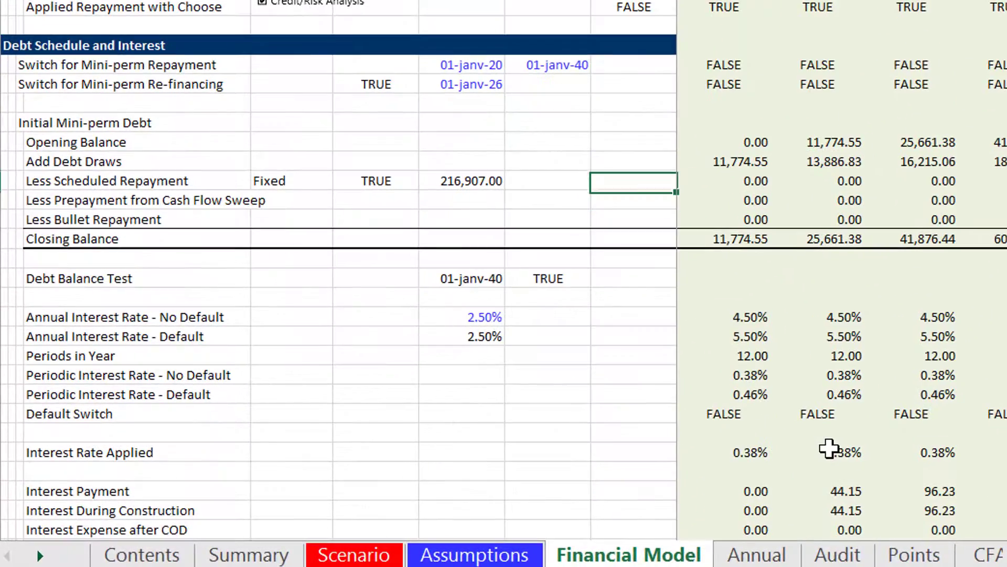
# - Look down through the Initial Mini-perm Debt interest rows and the Defaulted Debt schedule to Re-financed Miniperm with Sweep
pyautogui.press('Down')
pyautogui.press('Down')
pyautogui.press('Down')
pyautogui.press('Down')
pyautogui.press('Down')
pyautogui.press('Down')
pyautogui.press('Down')
pyautogui.press('Down')
pyautogui.press('Down')
pyautogui.press('Down')
pyautogui.press('Down')
pyautogui.press('Down')
pyautogui.press('Down')
pyautogui.press('Down')
pyautogui.press('Down')
pyautogui.press('Down')
pyautogui.press('Down')
pyautogui.press('Down')
pyautogui.press('Down')
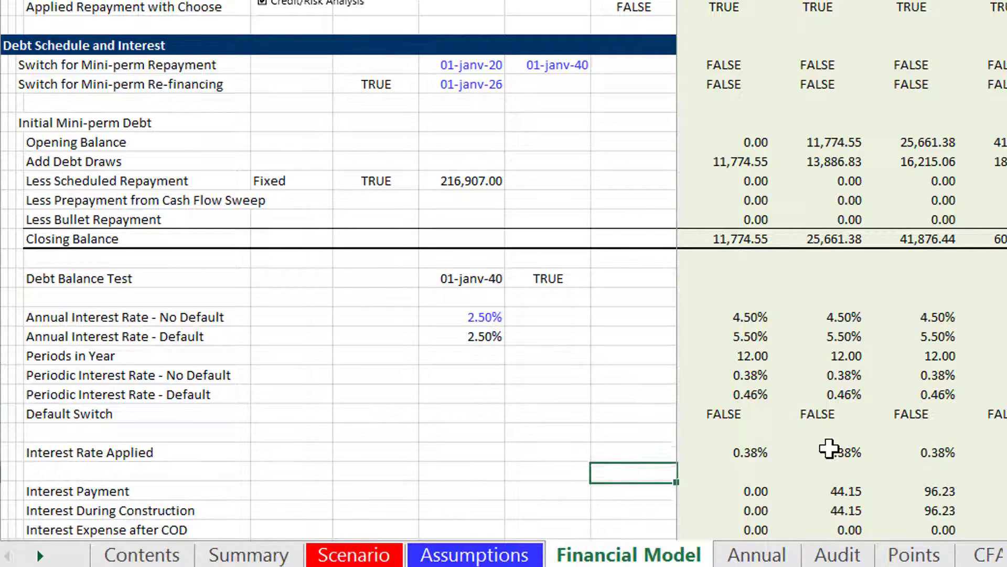
pyautogui.press('Down')
pyautogui.press('Down')
pyautogui.press('Down')
pyautogui.press('Down')
pyautogui.press('Down')
pyautogui.press('Down')
pyautogui.press('Down')
pyautogui.press('Down')
pyautogui.press('Down')
pyautogui.press('Down')
pyautogui.press('Down')
pyautogui.press('Down')
pyautogui.press('Down')
pyautogui.press('Down')
pyautogui.press('Down')
pyautogui.press('Down')
pyautogui.press('Down')
pyautogui.press('Down')
pyautogui.press('Down')
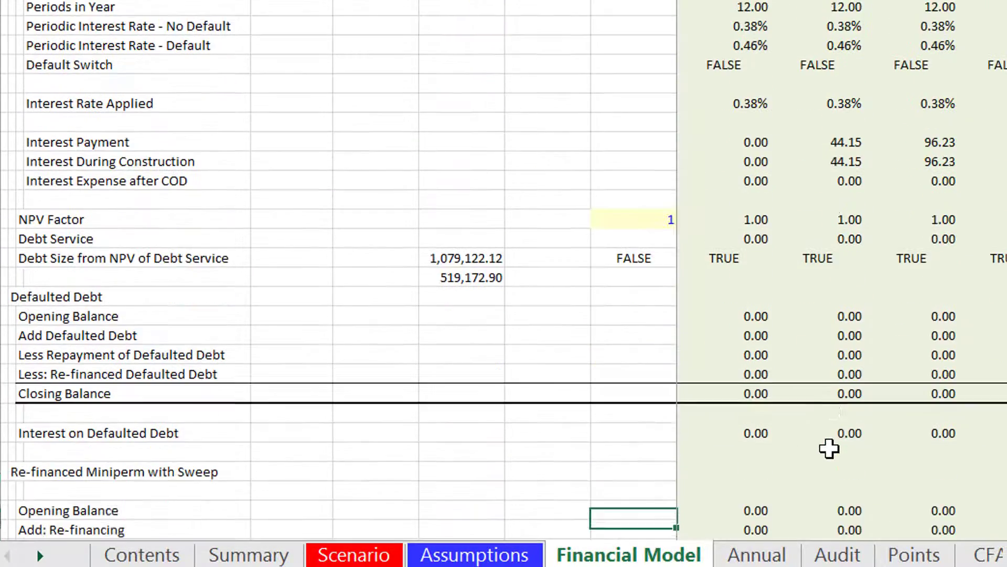
pyautogui.press('Down')
# - Examine the Defaulted Debt schedule's period 1 formulas for Less: Re-financed Defaulted Debt and Add Defaulted Debt
pyautogui.press('Up')
pyautogui.press('Up')
pyautogui.press('Up')
pyautogui.press('Right')
pyautogui.press('Right')
pyautogui.press('Left')
pyautogui.press('Up')
pyautogui.press('Up')
pyautogui.press('Up')
pyautogui.press('Up')
pyautogui.press('Up')
pyautogui.press('Up')
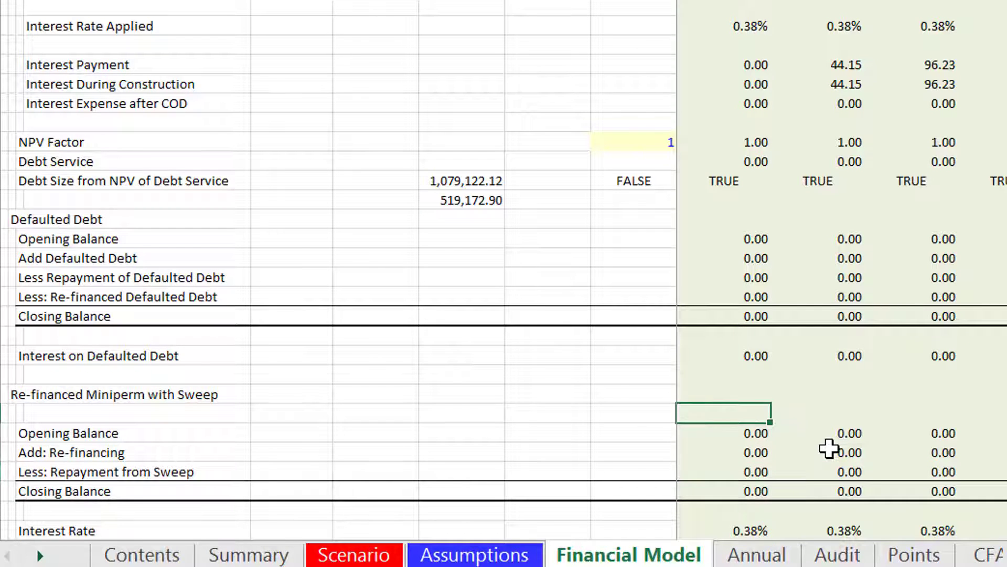
pyautogui.press('Up')
pyautogui.press('Up')
pyautogui.press('Up')
pyautogui.press('Up')
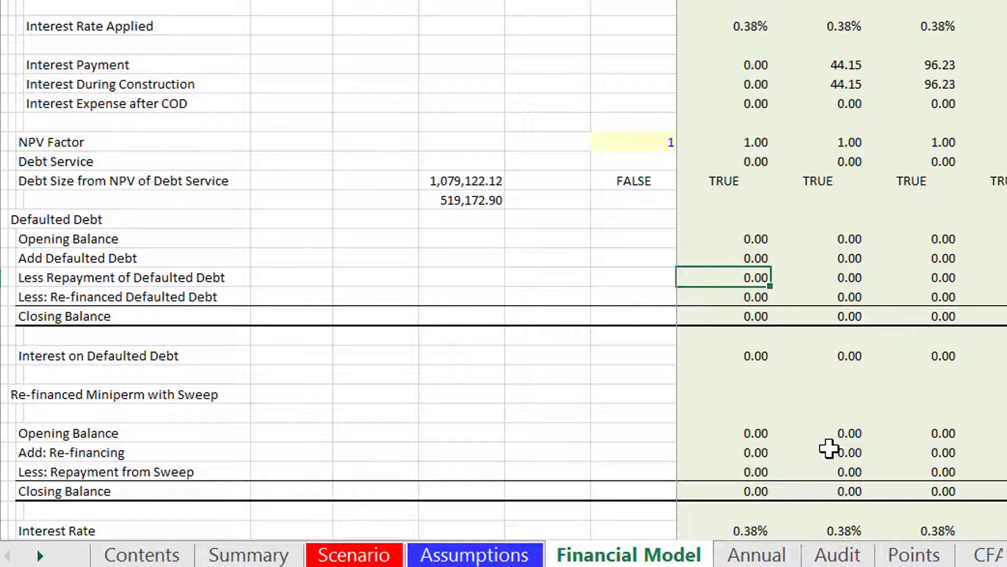
pyautogui.press('Down')
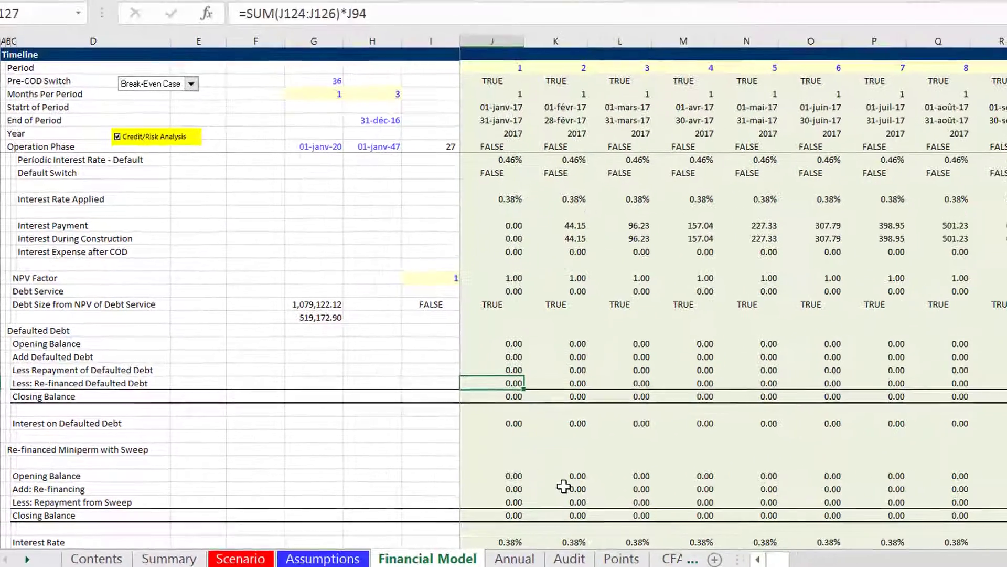
pyautogui.press('Up')
pyautogui.press('Up')
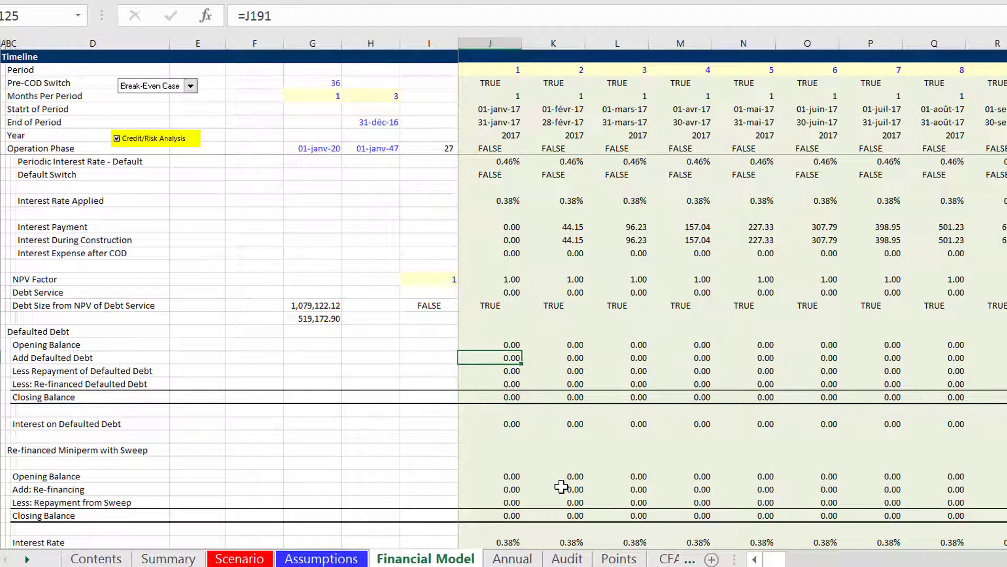
# - Look down past the Depreciation and Plant Balance section to the Cash Flow Waterfall and check the period 1 Less Cash Flow Sweep formula
pyautogui.press('Down')
pyautogui.press('Down')
pyautogui.press('Down')
pyautogui.press('Down')
pyautogui.press('Down')
pyautogui.press('Down')
pyautogui.press('Down')
pyautogui.press('Down')
pyautogui.press('Down')
pyautogui.press('Down')
pyautogui.press('Down')
pyautogui.press('Down')
pyautogui.press('Down')
pyautogui.press('Down')
pyautogui.press('Down')
pyautogui.press('Down')
pyautogui.press('Down')
pyautogui.press('Down')
pyautogui.press('Down')
pyautogui.press('Down')
pyautogui.press('Down')
pyautogui.press('Down')
pyautogui.press('Down')
pyautogui.press('Down')
pyautogui.press('Down')
pyautogui.press('Down')
pyautogui.press('Down')
pyautogui.press('Down')
pyautogui.press('Down')
pyautogui.press('Down')
pyautogui.press('Down')
pyautogui.press('Down')
pyautogui.press('Down')
pyautogui.press('Down')
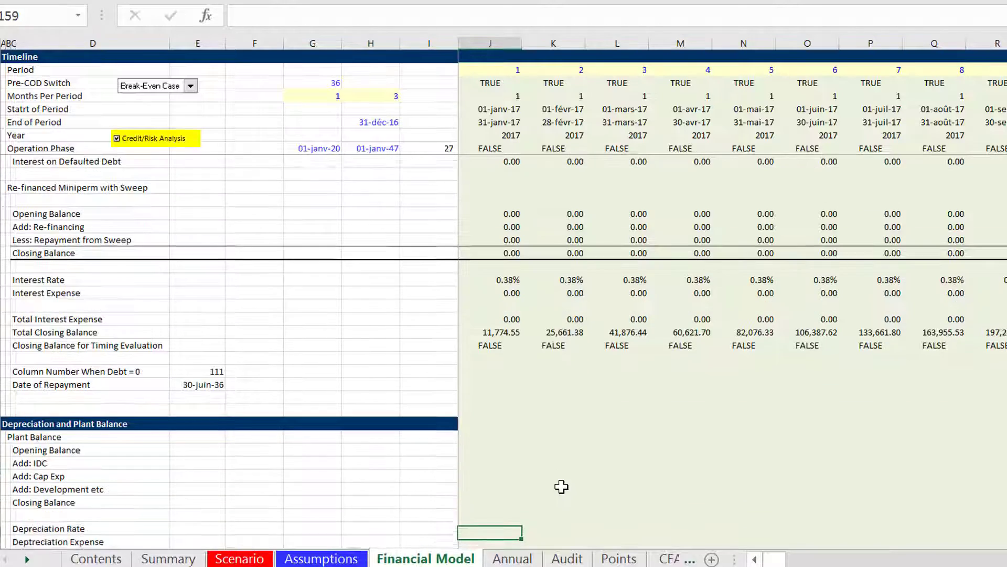
pyautogui.press('Down')
pyautogui.press('Down')
pyautogui.press('Down')
pyautogui.press('Down')
pyautogui.press('Down')
pyautogui.press('Down')
pyautogui.press('Down')
pyautogui.press('Down')
pyautogui.press('Down')
pyautogui.press('Down')
pyautogui.press('Down')
pyautogui.press('Down')
pyautogui.press('Down')
pyautogui.press('Down')
pyautogui.press('Down')
pyautogui.press('Down')
pyautogui.press('Down')
pyautogui.press('Down')
pyautogui.press('Down')
pyautogui.press('Down')
pyautogui.press('Down')
pyautogui.press('Down')
pyautogui.press('Down')
pyautogui.press('Down')
pyautogui.press('Down')
pyautogui.press('Down')
pyautogui.press('Down')
pyautogui.press('Down')
pyautogui.press('Down')
pyautogui.press('Down')
pyautogui.press('Down')
pyautogui.press('Down')
pyautogui.press('Down')
pyautogui.press('Down')
pyautogui.press('Down')
pyautogui.press('Down')
pyautogui.press('Down')
pyautogui.press('Down')
pyautogui.press('Down')
pyautogui.press('Down')
pyautogui.press('Down')
pyautogui.press('Down')
pyautogui.press('Up')
pyautogui.press('Up')
pyautogui.press('Up')
pyautogui.press('Up')
pyautogui.press('Up')
pyautogui.press('Up')
pyautogui.press('Up')
pyautogui.press('Up')
pyautogui.press('Up')
pyautogui.press('Up')
pyautogui.press('Up')
pyautogui.press('Up')
pyautogui.press('Up')
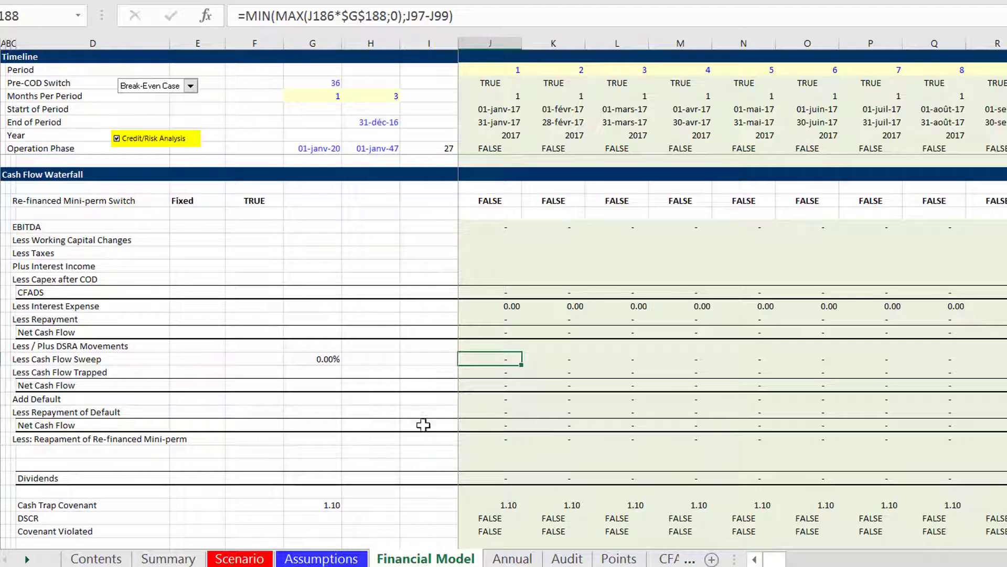
# - Review the ratios and debt charts on the Summary sheet, and open the New Value Function sheet
pyautogui.click(172, 560)
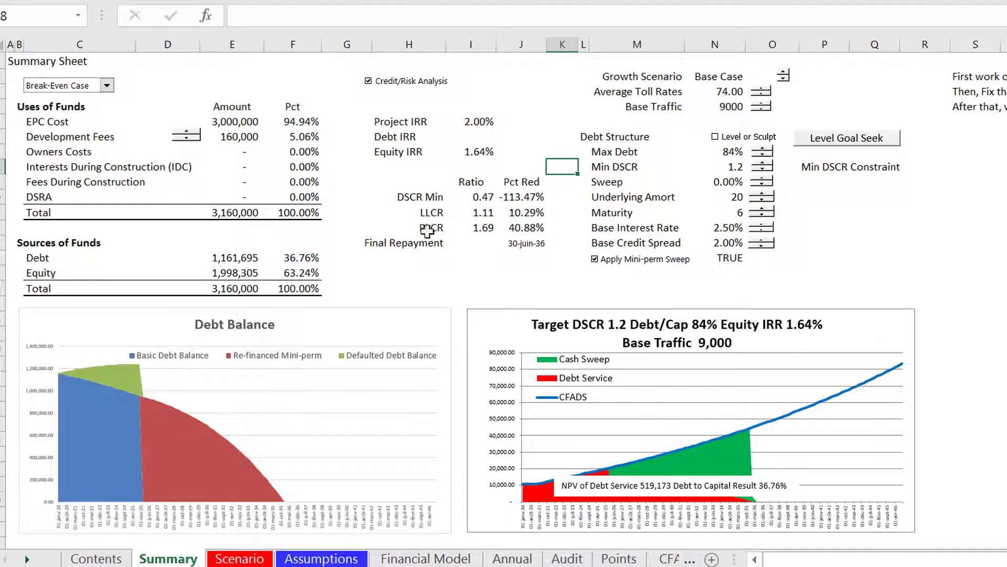
pyautogui.click(536, 125)
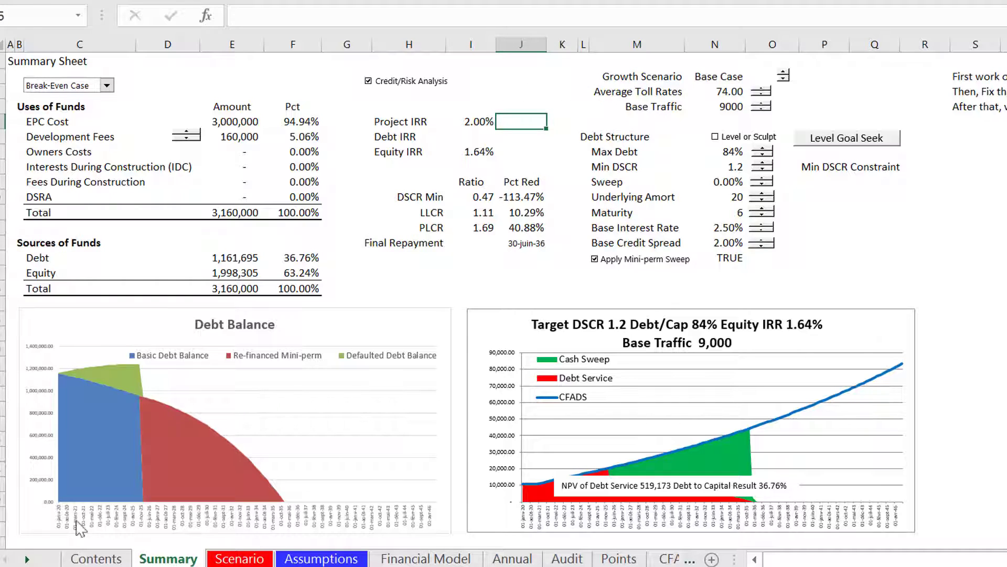
pyautogui.click(36, 559)
pyautogui.click(37, 559)
pyautogui.click(36, 559)
pyautogui.click(37, 559)
pyautogui.click(567, 560)
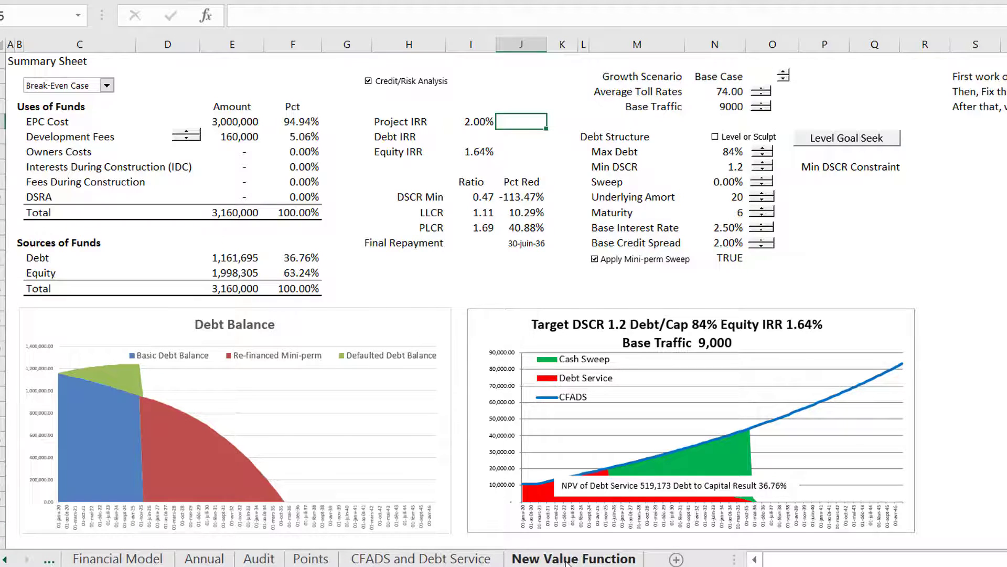
pyautogui.click(257, 157)
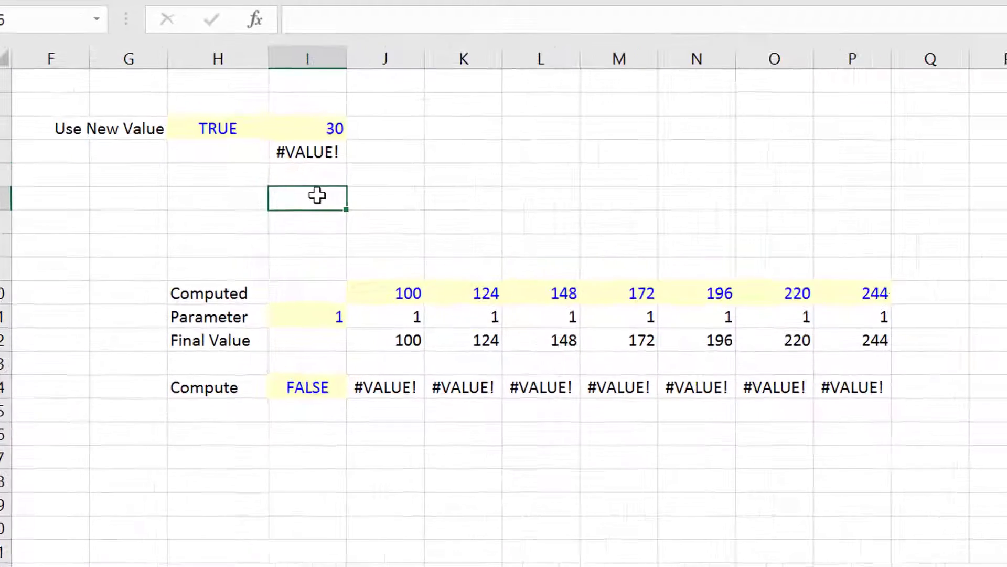
# - Set the Use New Value switch in H3 to FALSE
pyautogui.press('Up')
pyautogui.press('Up')
pyautogui.press('Up')
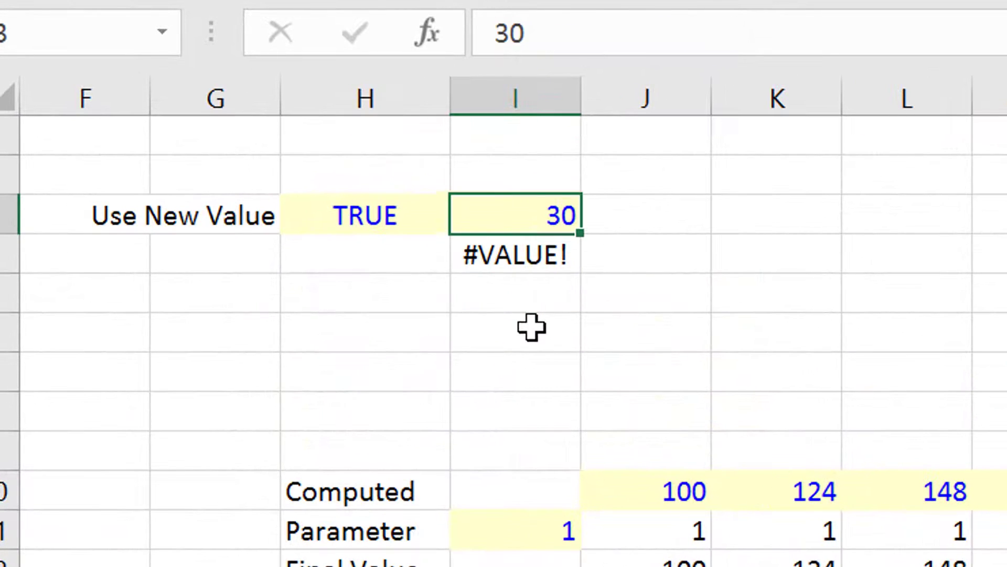
pyautogui.press('Left')
pyautogui.write('false')
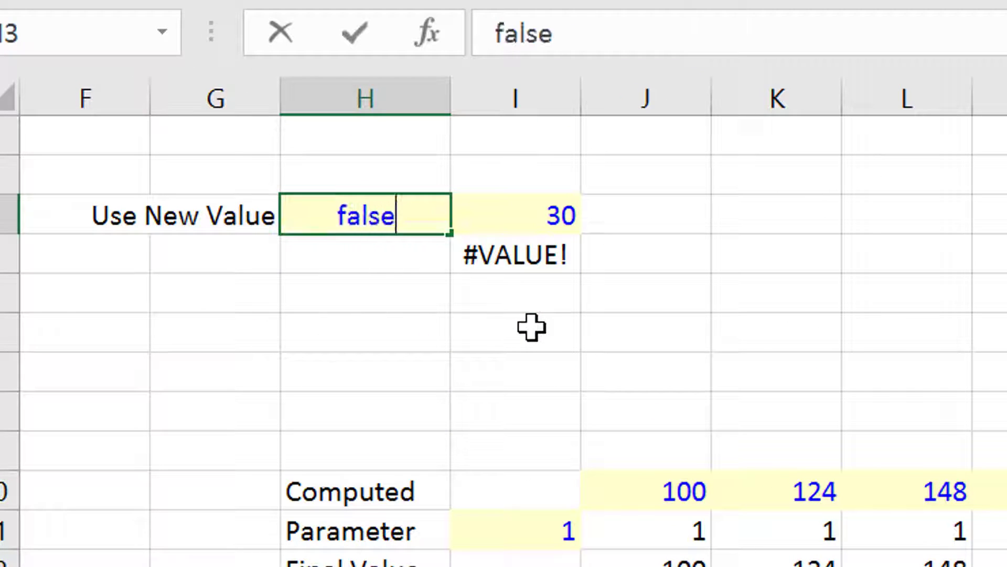
pyautogui.press('Return')
# - Set the Use New Value switch back to TRUE and re-enter the formula in I4 below the input value to recalculate it
pyautogui.press('Up')
pyautogui.write('treu')
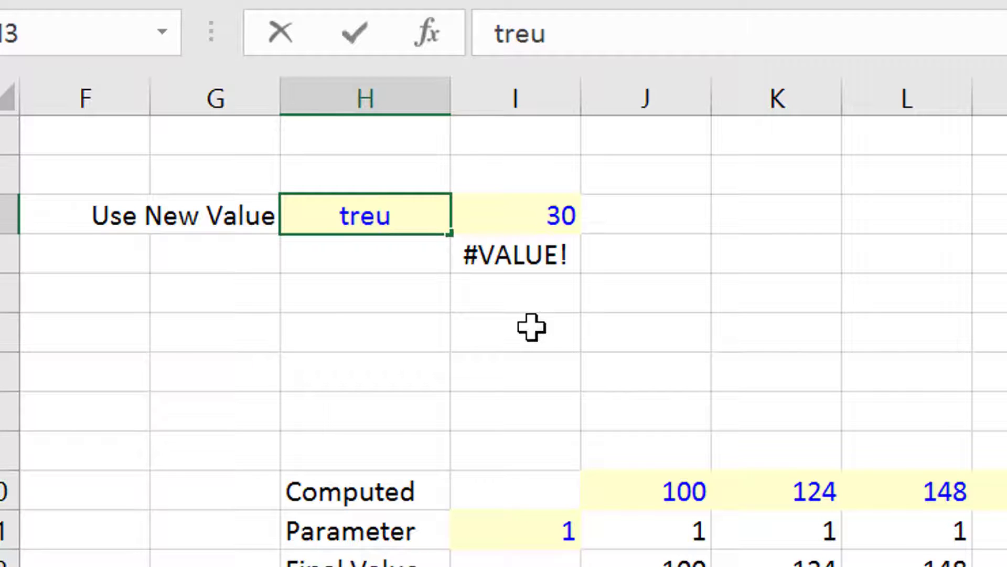
pyautogui.press('BackSpace')
pyautogui.press('BackSpace')
pyautogui.write('ue')
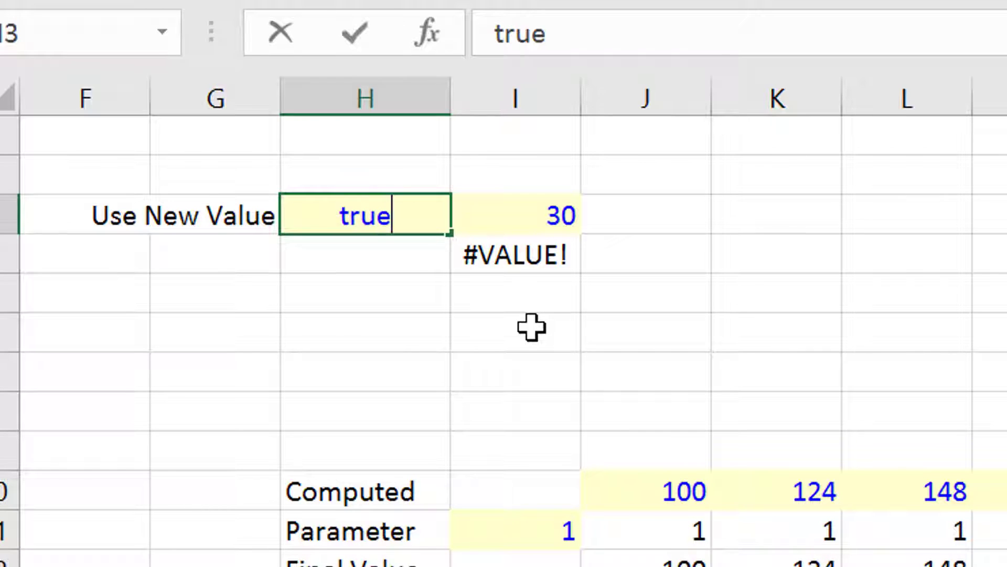
pyautogui.press('Return')
pyautogui.press('Right')
pyautogui.press('F2')
pyautogui.press('Return')
# - Re-enter the fix_number formula in J14, the first cell of the Compute row, to recalculate it
pyautogui.press('Down')
pyautogui.press('Down')
pyautogui.press('Down')
pyautogui.press('Down')
pyautogui.press('Down')
pyautogui.press('Down')
pyautogui.press('Down')
pyautogui.press('Right')
pyautogui.press('F2')
pyautogui.press('Return')
# - Re-enter the fix_number formula across the whole Compute row from J14, and again in K14
pyautogui.press('Up')
pyautogui.hotkey('ctrl', 'shift', 'Right')
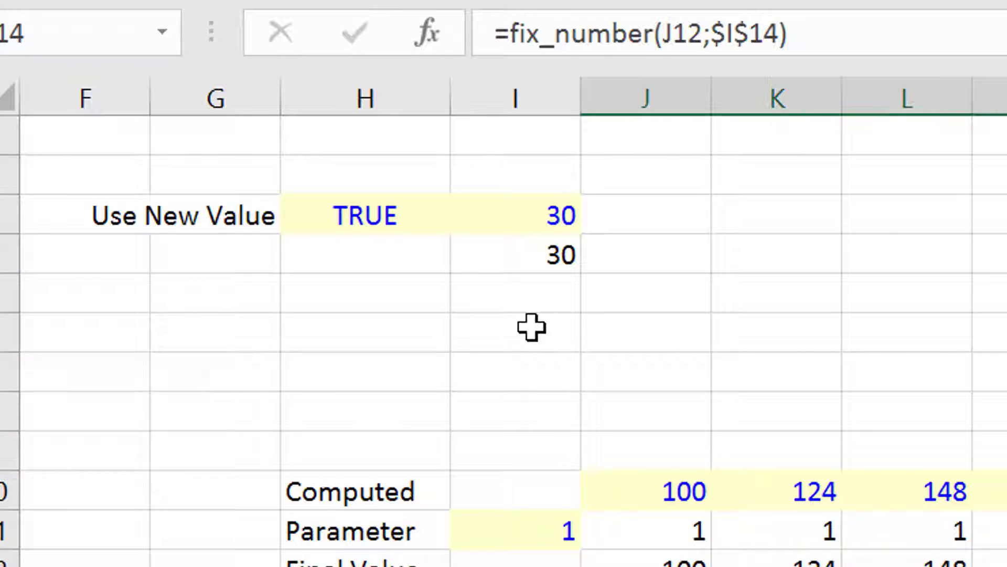
pyautogui.press('F2')
pyautogui.hotkey('ctrl', 'Return')
pyautogui.press('Tab')
pyautogui.press('F2')
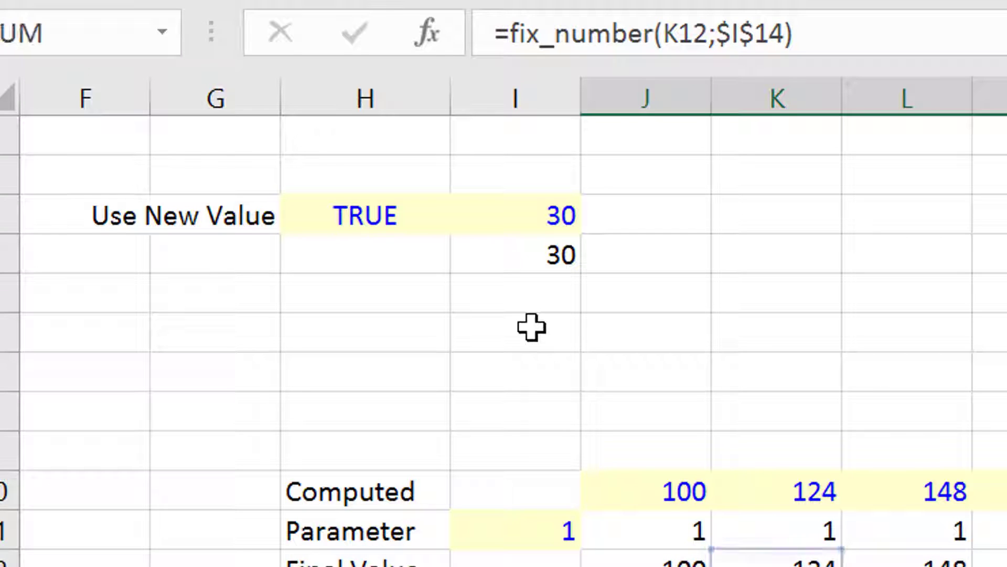
pyautogui.press('Return')
pyautogui.press('Right')
pyautogui.press('Left')
pyautogui.press('Left')
pyautogui.press('Left')
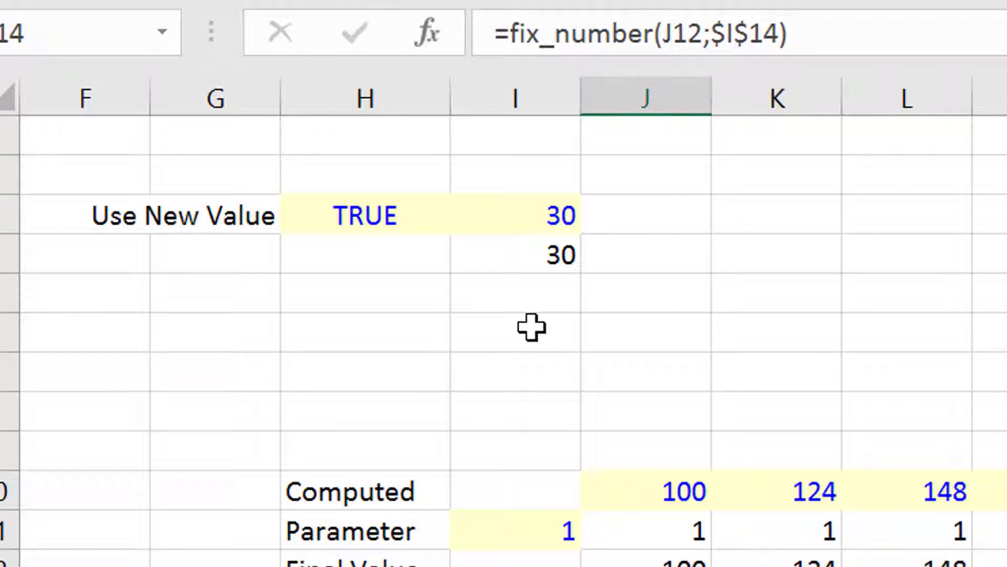
# - Recalculate the rest of the Compute row by re-entering its fix_number formulas one cell at a time
pyautogui.hotkey('ctrl', 'shift', 'Right')
pyautogui.press('F2')
pyautogui.press('Return')
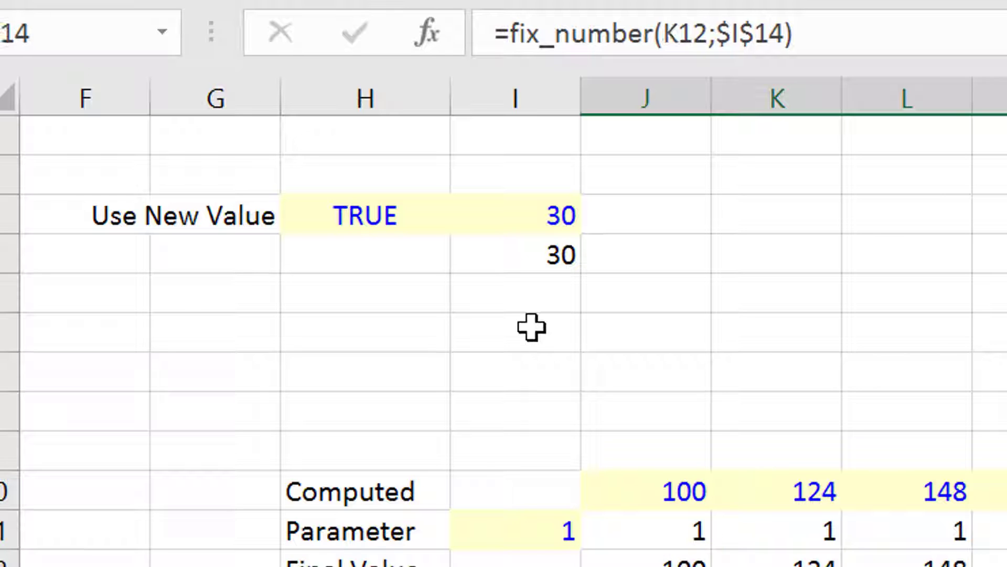
pyautogui.press('Return')
pyautogui.press('F2')
pyautogui.press('Return')
pyautogui.press('Up')
pyautogui.press('F2')
pyautogui.press('Return')
pyautogui.press('Up')
pyautogui.press('Right')
pyautogui.press('F2')
pyautogui.press('Return')
pyautogui.press('Up')
pyautogui.press('Right')
pyautogui.press('F2')
pyautogui.press('Return')
pyautogui.press('Up')
pyautogui.press('Right')
pyautogui.press('F2')
pyautogui.press('Return')
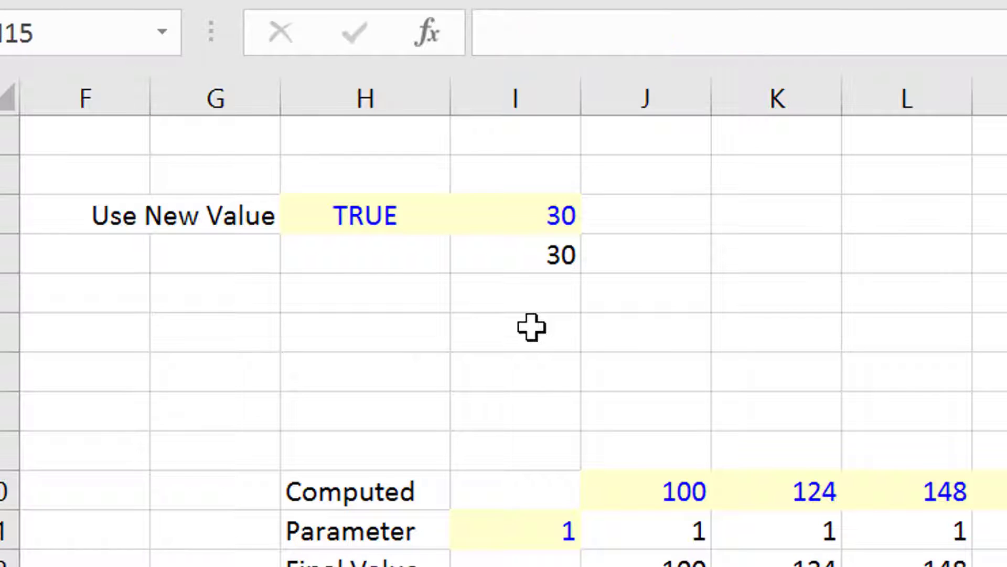
# - Set the Compute switch in I14 to TRUE and check the multiplication formula in the Final Value row
pyautogui.press('Left')
pyautogui.press('Left')
pyautogui.press('Left')
pyautogui.press('Left')
pyautogui.press('Left')
pyautogui.press('Left')
pyautogui.press('Left')
pyautogui.press('Left')
pyautogui.press('Left')
pyautogui.press('Up')
pyautogui.press('Right')
pyautogui.press('Right')
pyautogui.press('Right')
pyautogui.press('Right')
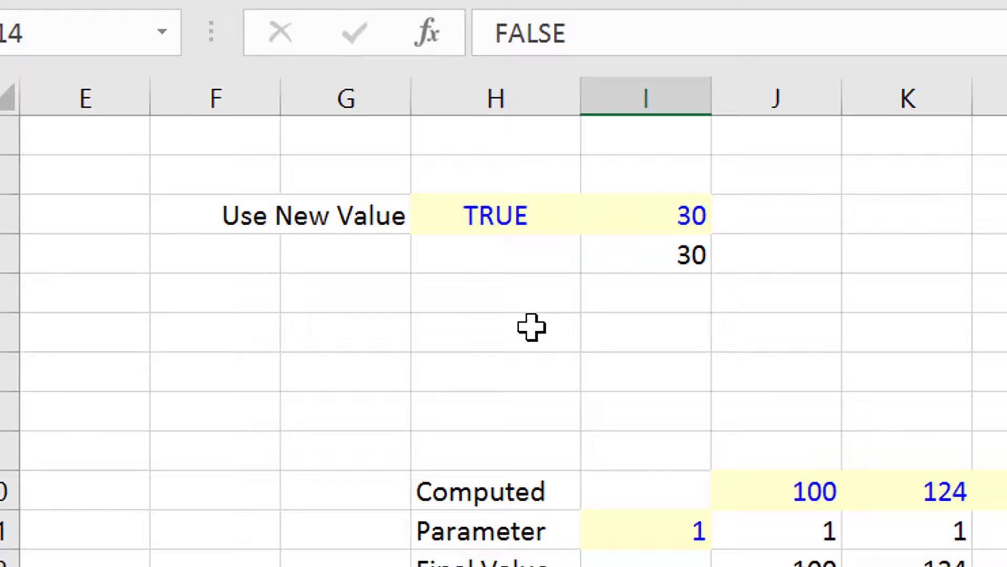
pyautogui.write('true')
pyautogui.press('Return')
pyautogui.press('Up')
pyautogui.press('Up')
pyautogui.press('Up')
pyautogui.press('Right')
pyautogui.press('Right')
pyautogui.press('Right')
pyautogui.press('Right')
pyautogui.press('Right')
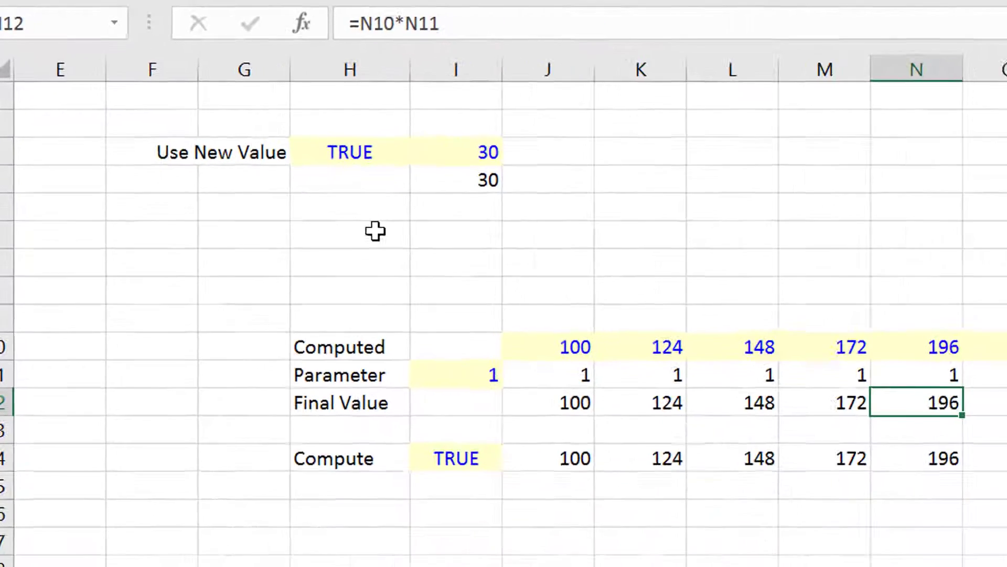
# - Set the input value in I3, beside the Use New Value switch, to 50
pyautogui.press('Left')
pyautogui.press('Up')
pyautogui.press('Up')
pyautogui.press('Up')
pyautogui.press('Up')
pyautogui.press('Up')
pyautogui.press('Up')
pyautogui.press('Up')
pyautogui.press('Up')
pyautogui.press('Up')
pyautogui.press('Up')
pyautogui.press('Left')
pyautogui.press('Left')
pyautogui.press('Left')
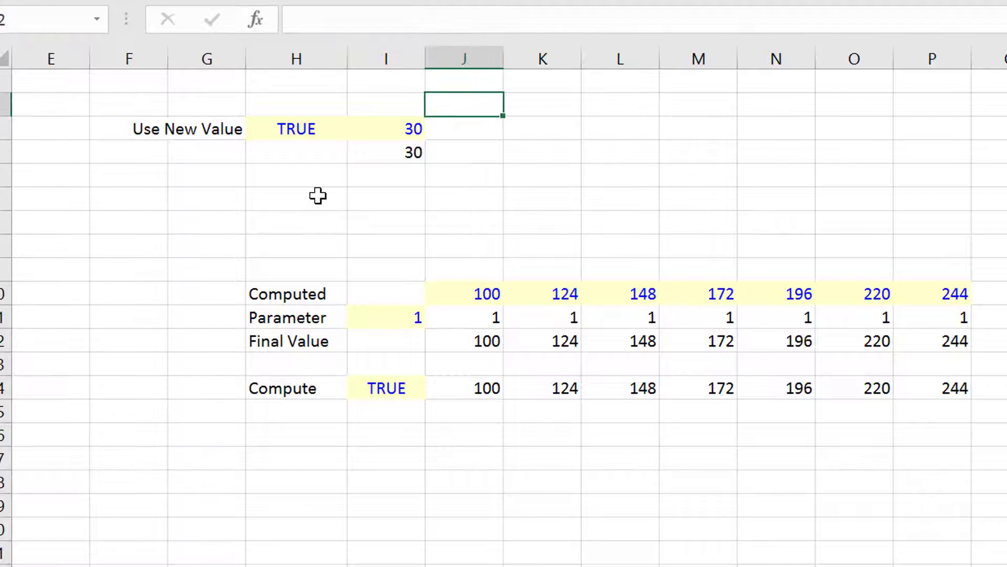
pyautogui.press('Left')
pyautogui.press('Left')
pyautogui.press('Down')
pyautogui.press('Right')
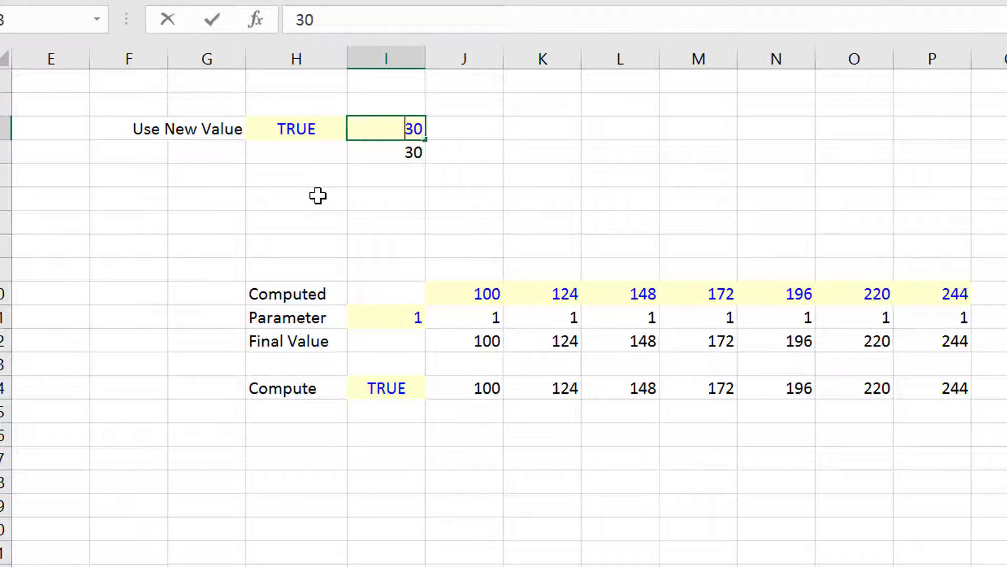
pyautogui.hotkey('ctrl', 'Return')
pyautogui.press('Down')
pyautogui.press('Up')
# - Switch Use New Value to FALSE so the function keeps its stored value
pyautogui.press('Left')
pyautogui.write('fales')
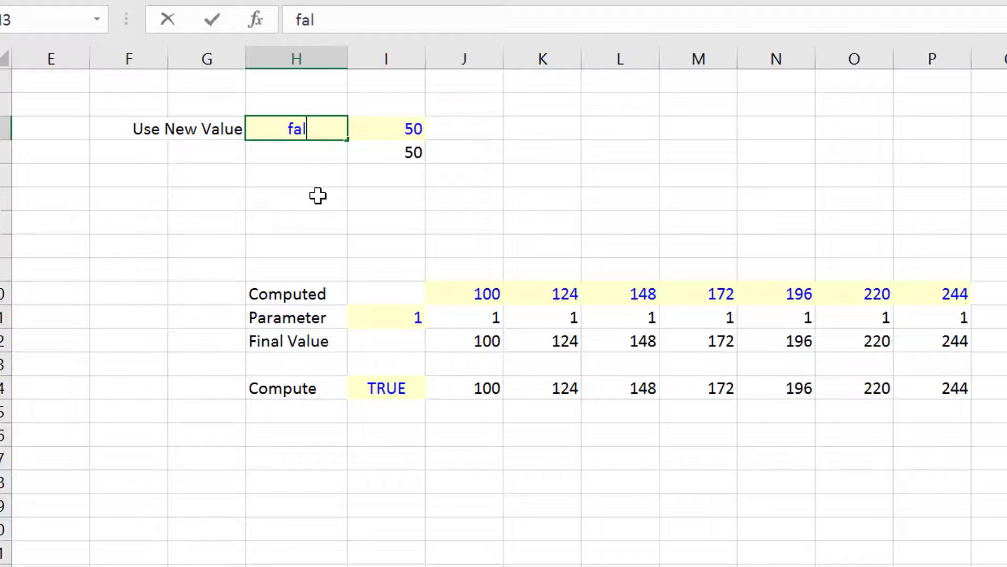
pyautogui.press('BackSpace')
pyautogui.press('BackSpace')
pyautogui.write('se')
pyautogui.press('Return')
# - Set the input value in I3 to 70 to test the function with the switch off
pyautogui.press('Up')
pyautogui.press('Right')
pyautogui.write('70')
pyautogui.press('Return')
pyautogui.press('Up')
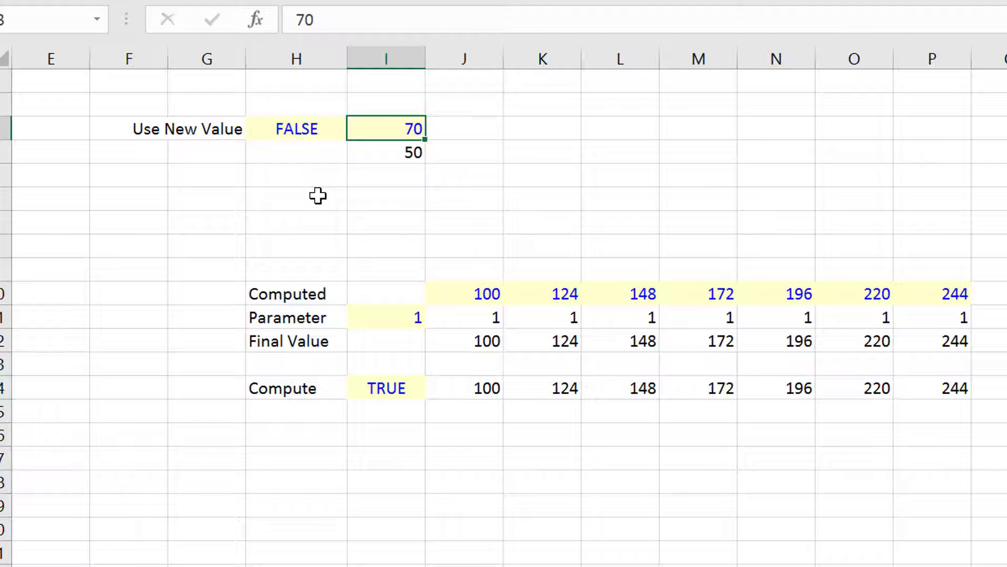
# - Return through the preceding sheets of the workbook to the Summary sheet
pyautogui.hotkey('ctrl', 'pageup')
pyautogui.hotkey('ctrl', 'pageup')
pyautogui.hotkey('ctrl', 'pageup')
pyautogui.hotkey('ctrl', 'pageup')
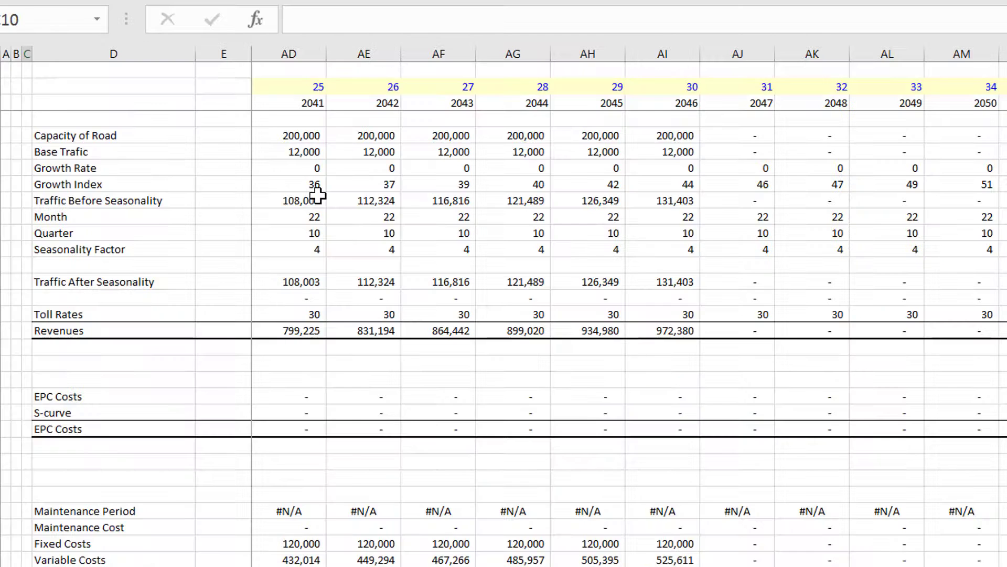
pyautogui.hotkey('ctrl', 'pageup')
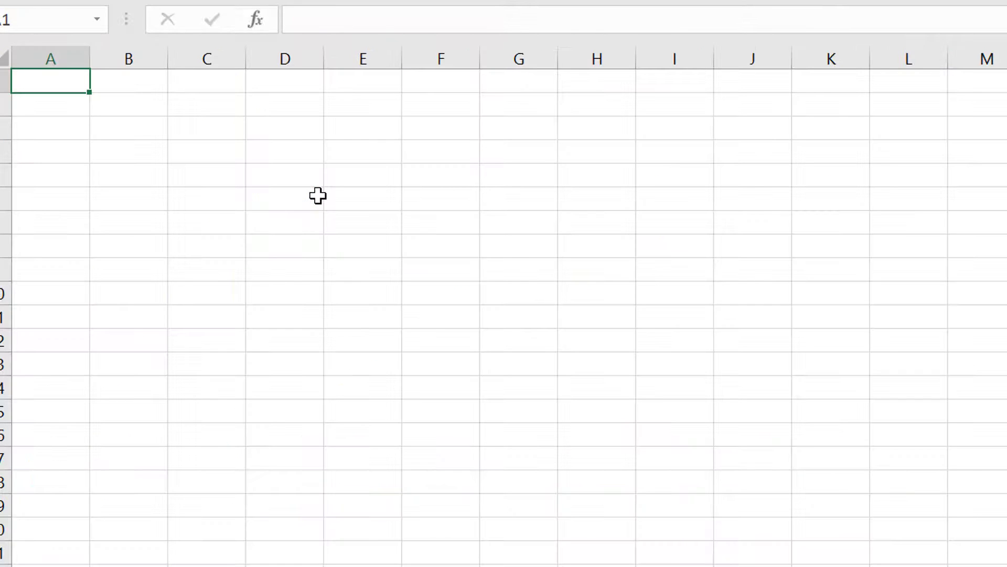
pyautogui.hotkey('ctrl', 'pageup')
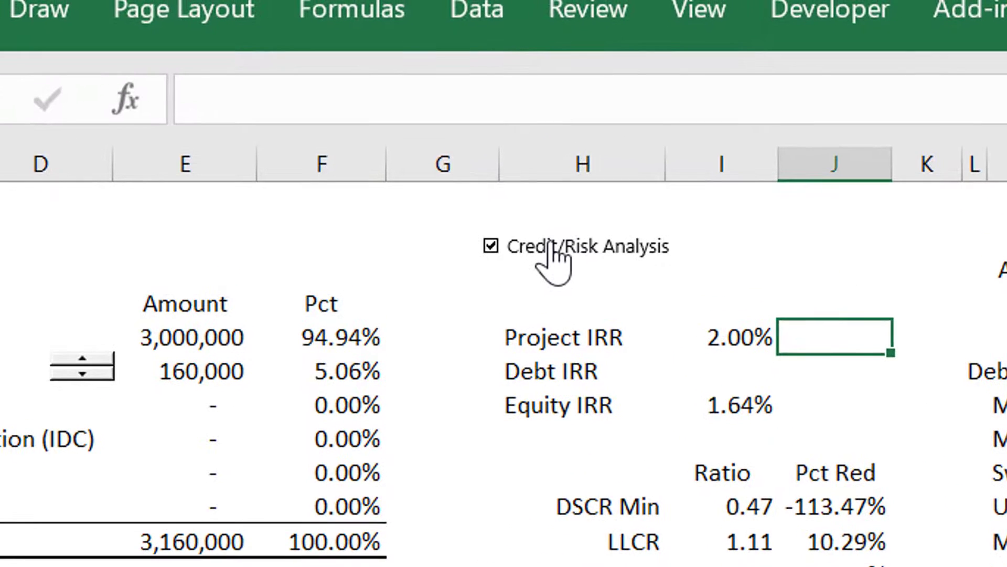
# - Toggle Credit/Risk Analysis on the Summary sheet to compare the cases, leaving it turned off
pyautogui.click(554, 257)
pyautogui.click(553, 257)
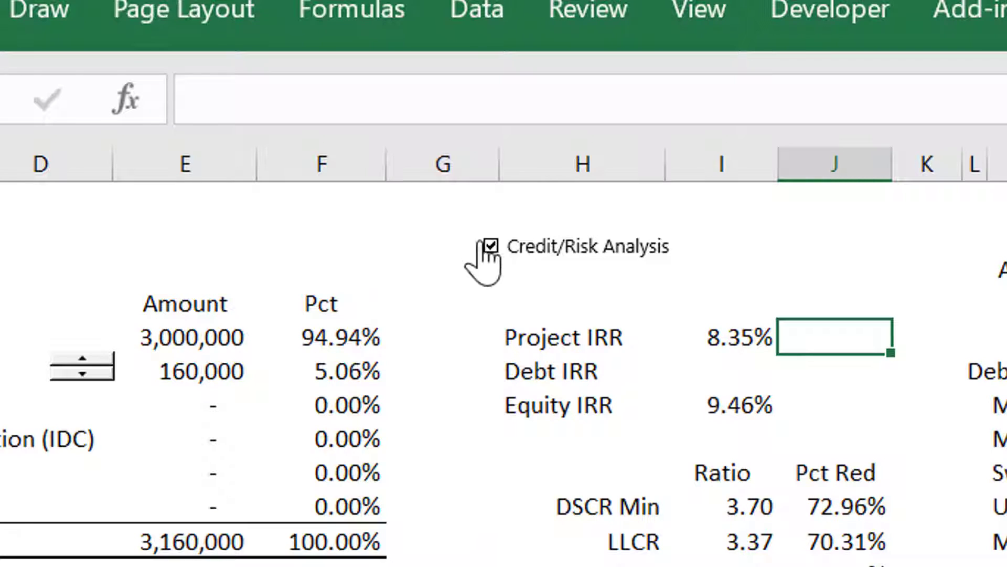
pyautogui.click(498, 282)
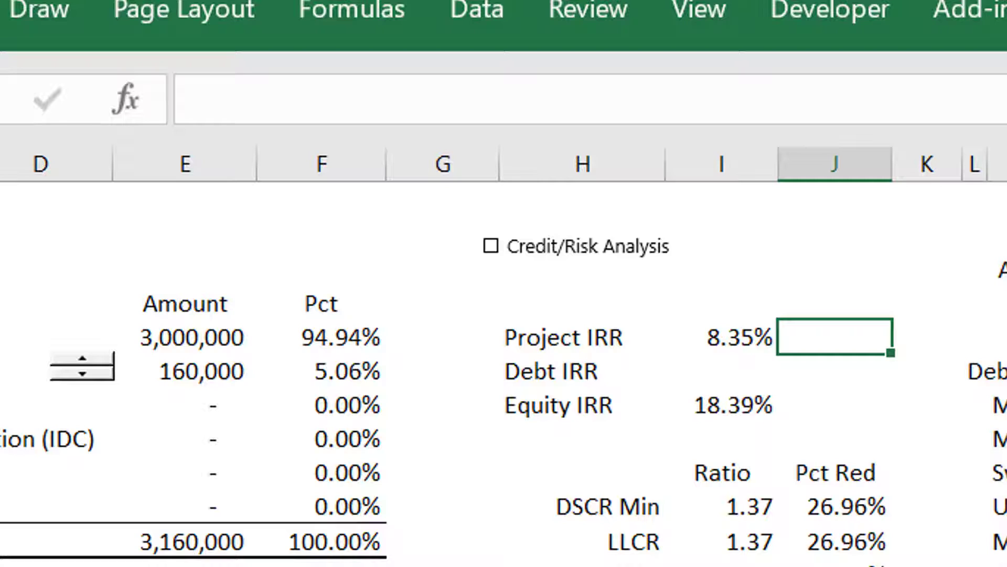
pyautogui.click(1002, 337)
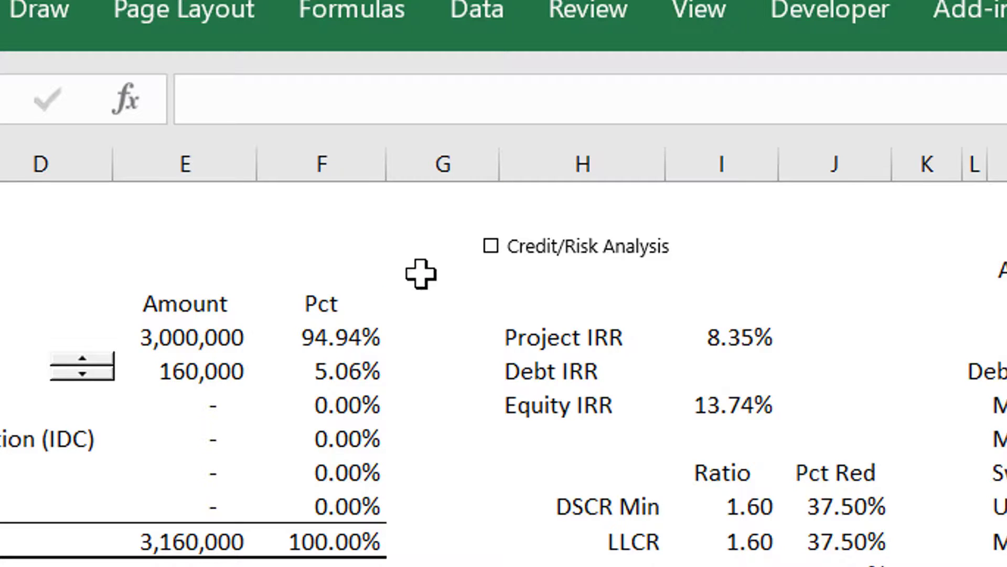
# - Turn on Credit/Risk Analysis and disable Apply Mini-perm Sweep on the Summary sheet
pyautogui.click(474, 262)
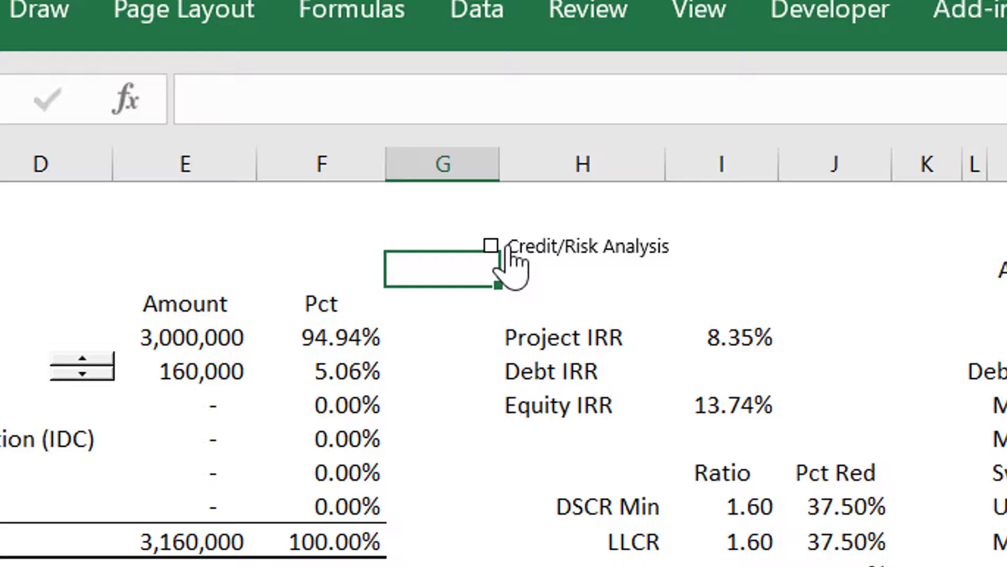
pyautogui.click(512, 260)
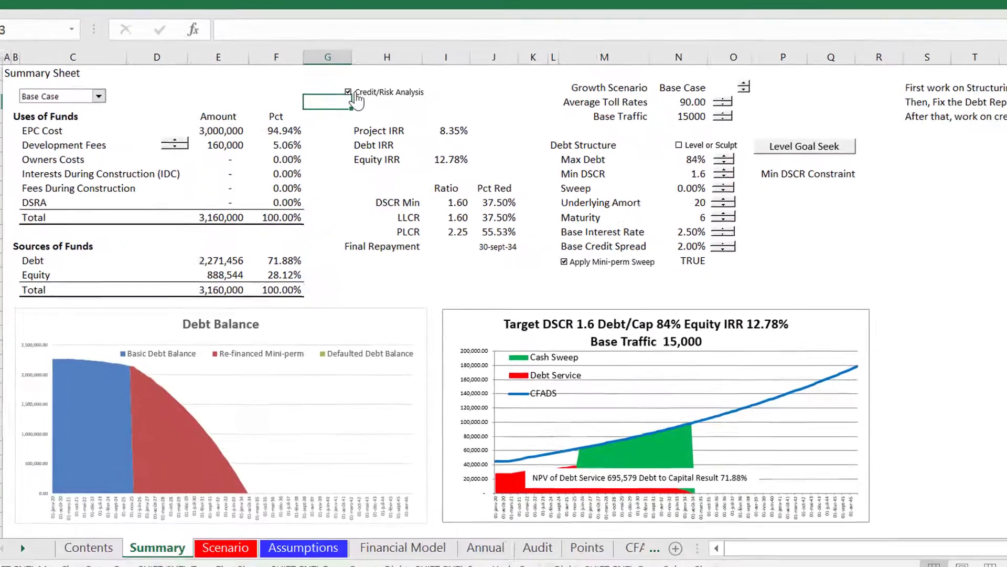
pyautogui.click(561, 259)
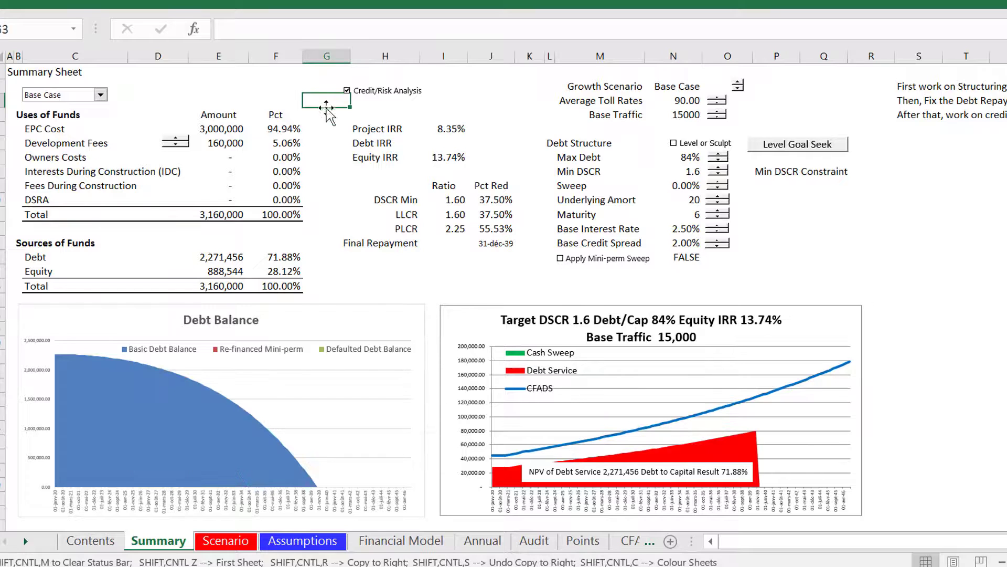
# - Turn off Credit/Risk Analysis and select cell I4 above the Project IRR
pyautogui.click(346, 97)
pyautogui.click(461, 113)
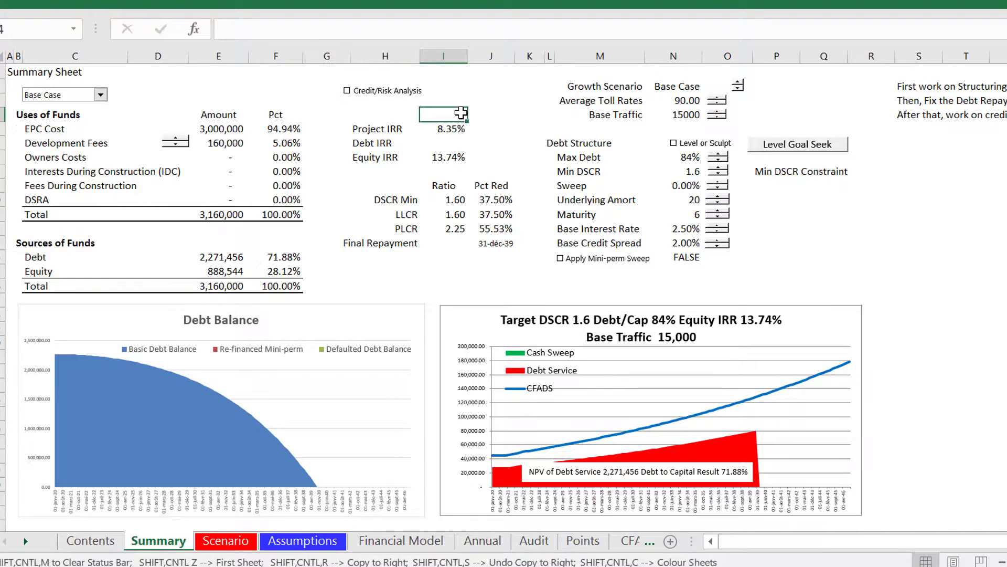